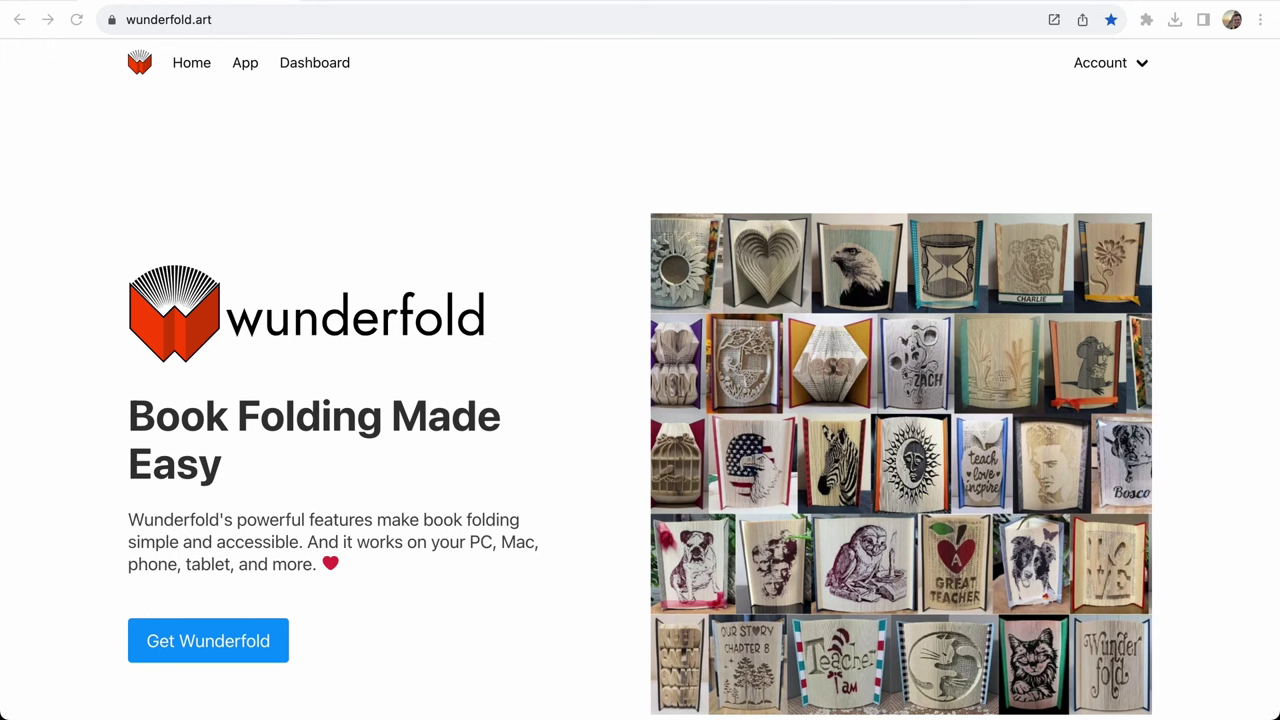
- Go to Wunderfold's App page with the pattern maker
{"action": "left_click", "coordinate": [236, 22]}
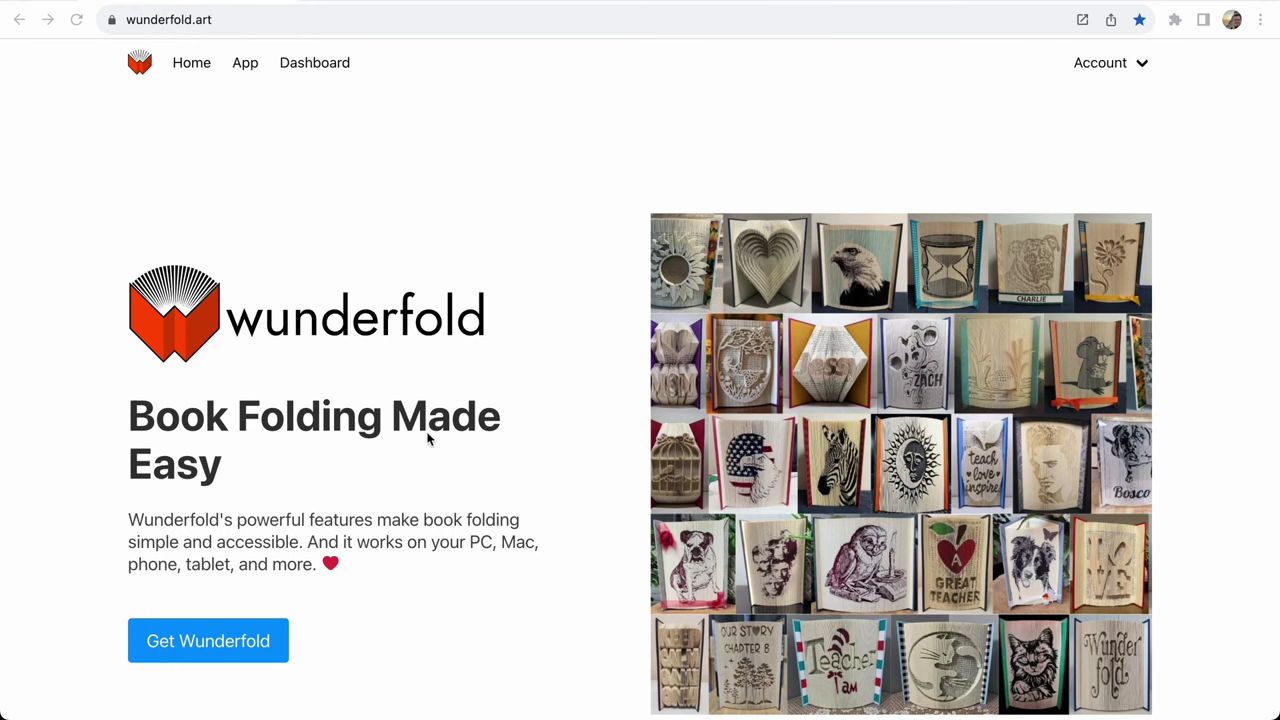
{"action": "left_click", "coordinate": [232, 22]}
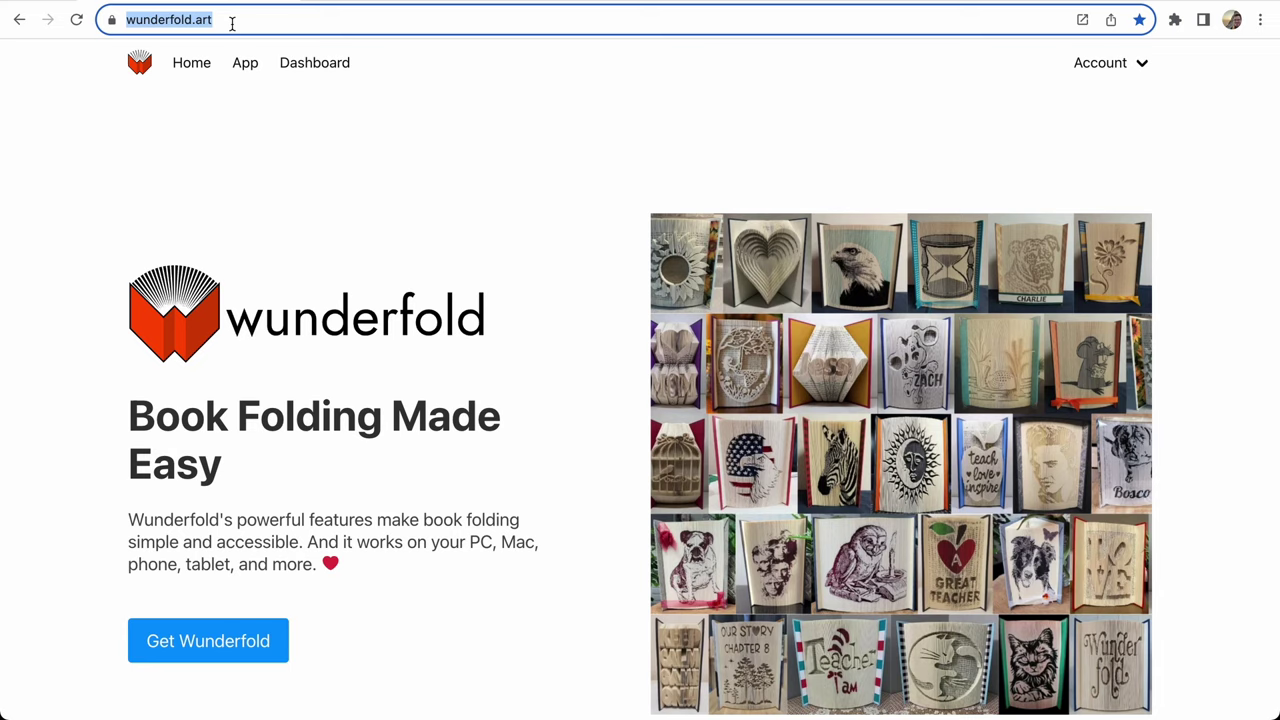
{"action": "left_click", "coordinate": [245, 63]}
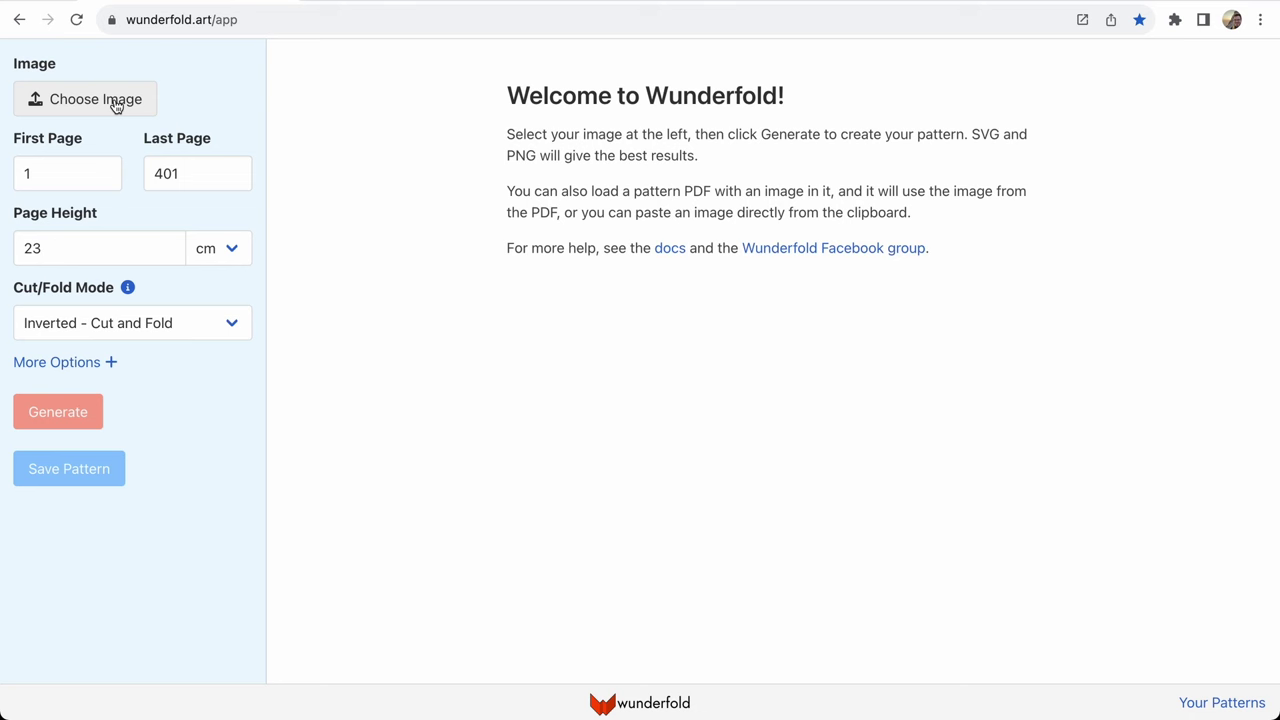
- Preview witch-1.png and load it as the pattern image
{"action": "left_click", "coordinate": [116, 103]}
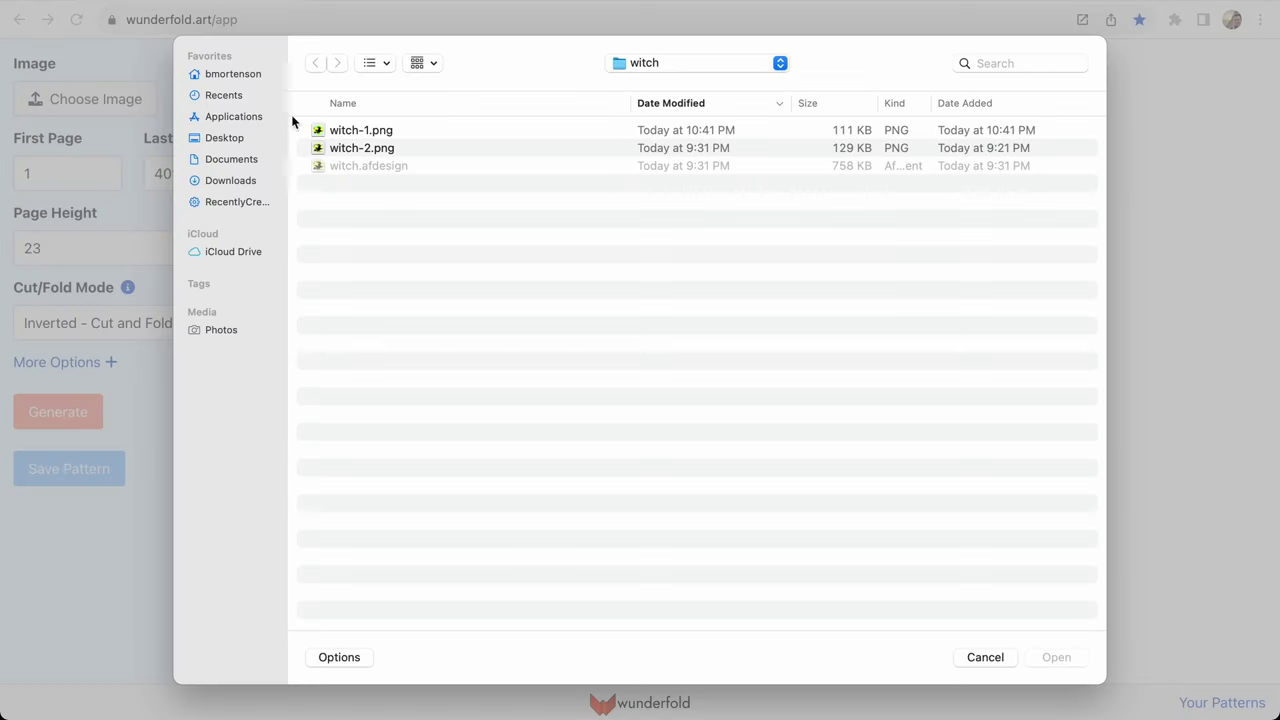
{"action": "left_click", "coordinate": [345, 133]}
{"action": "key", "text": "space"}
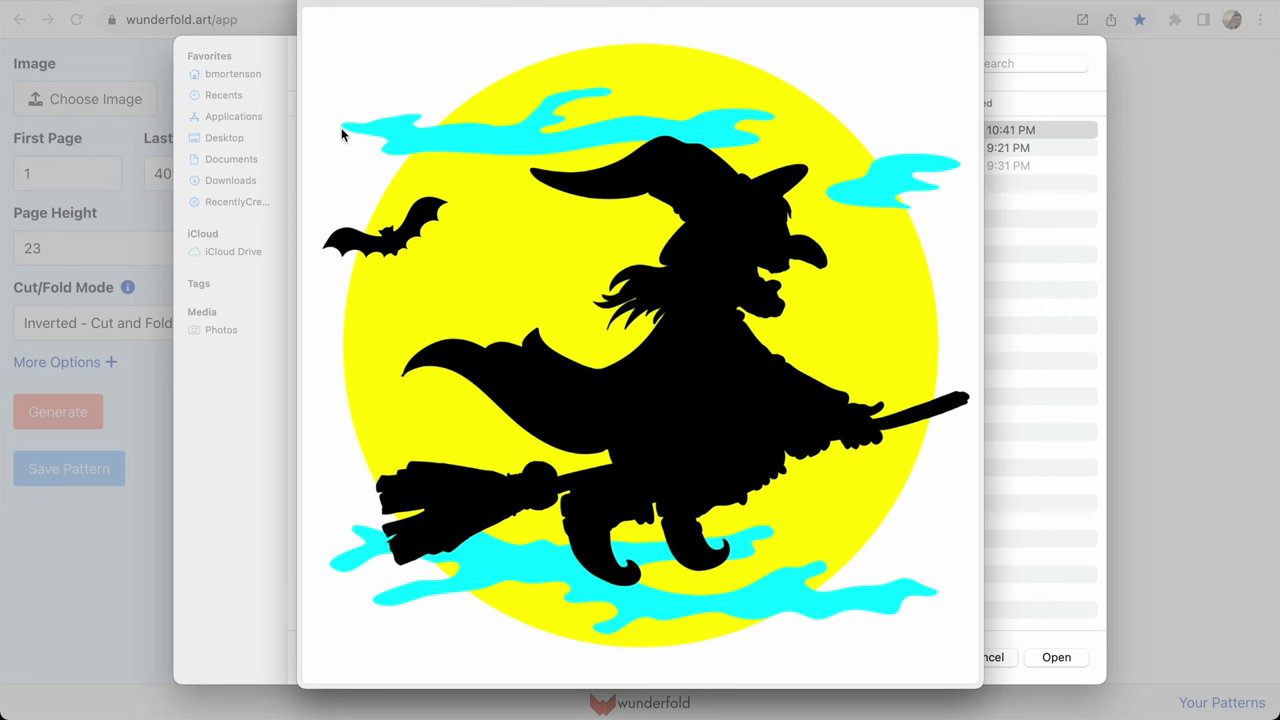
{"action": "key", "text": "space"}
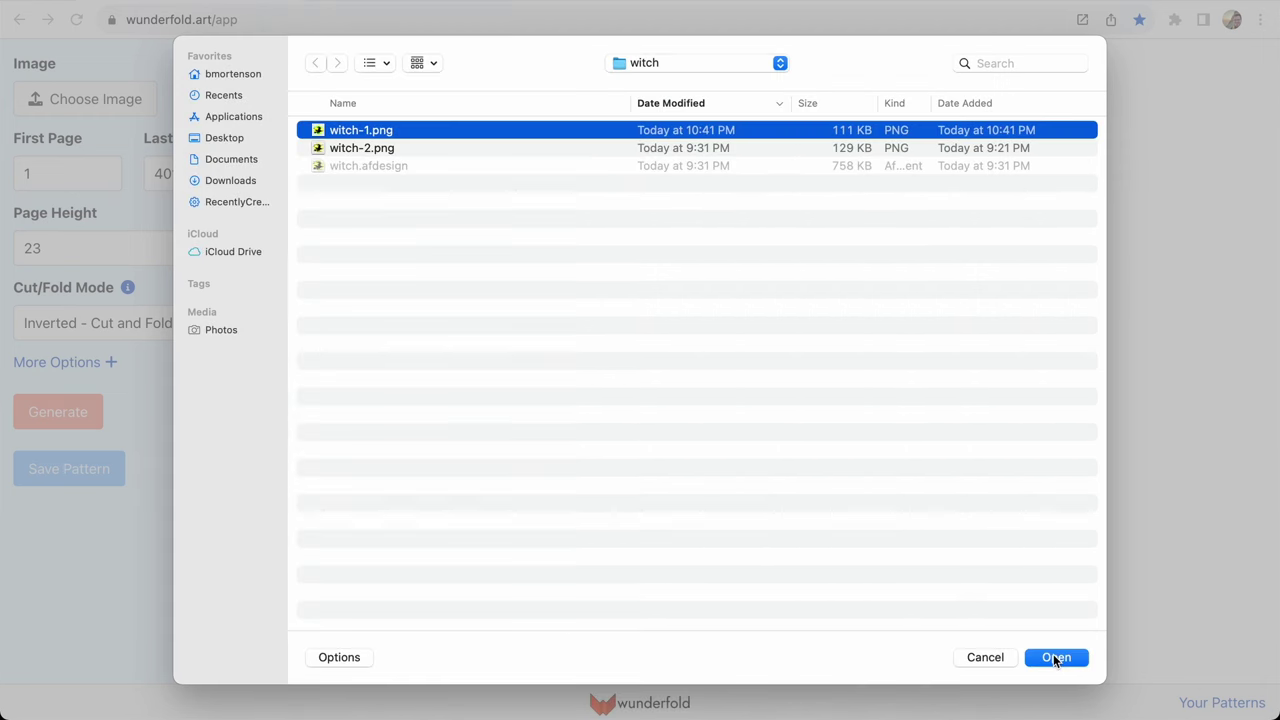
{"action": "left_click", "coordinate": [1053, 654]}
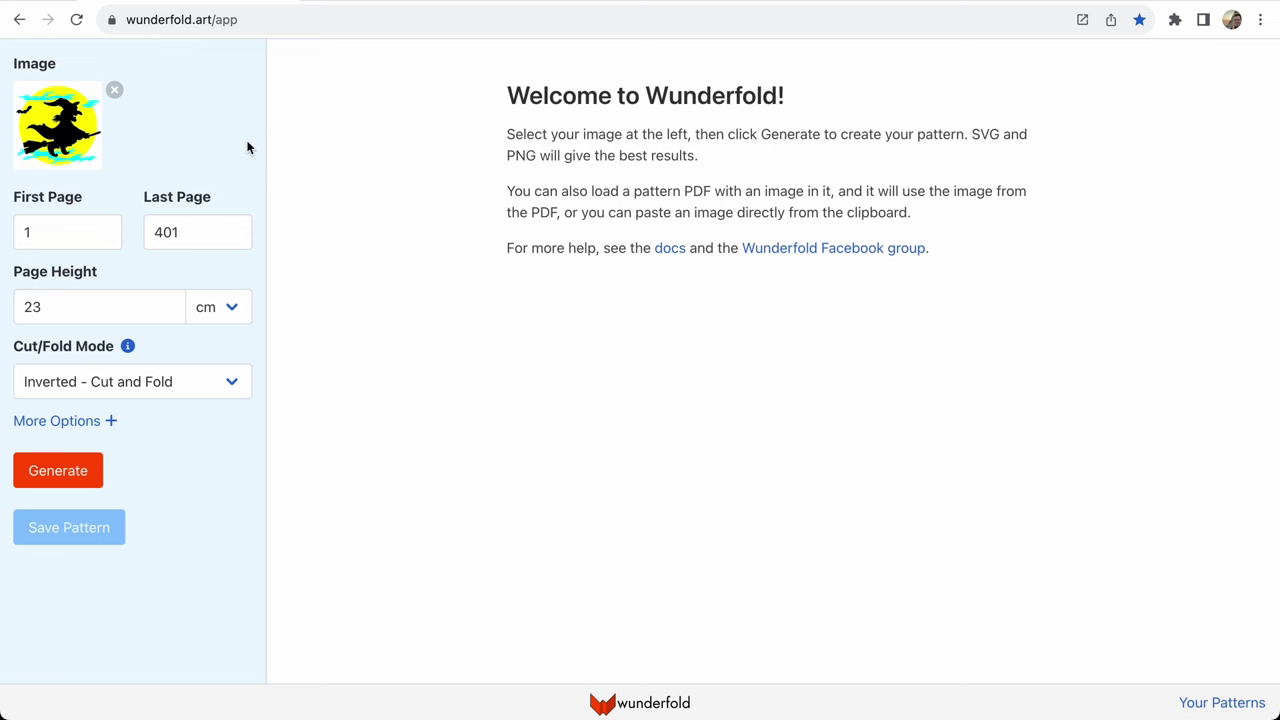
{"action": "left_click", "coordinate": [114, 90]}
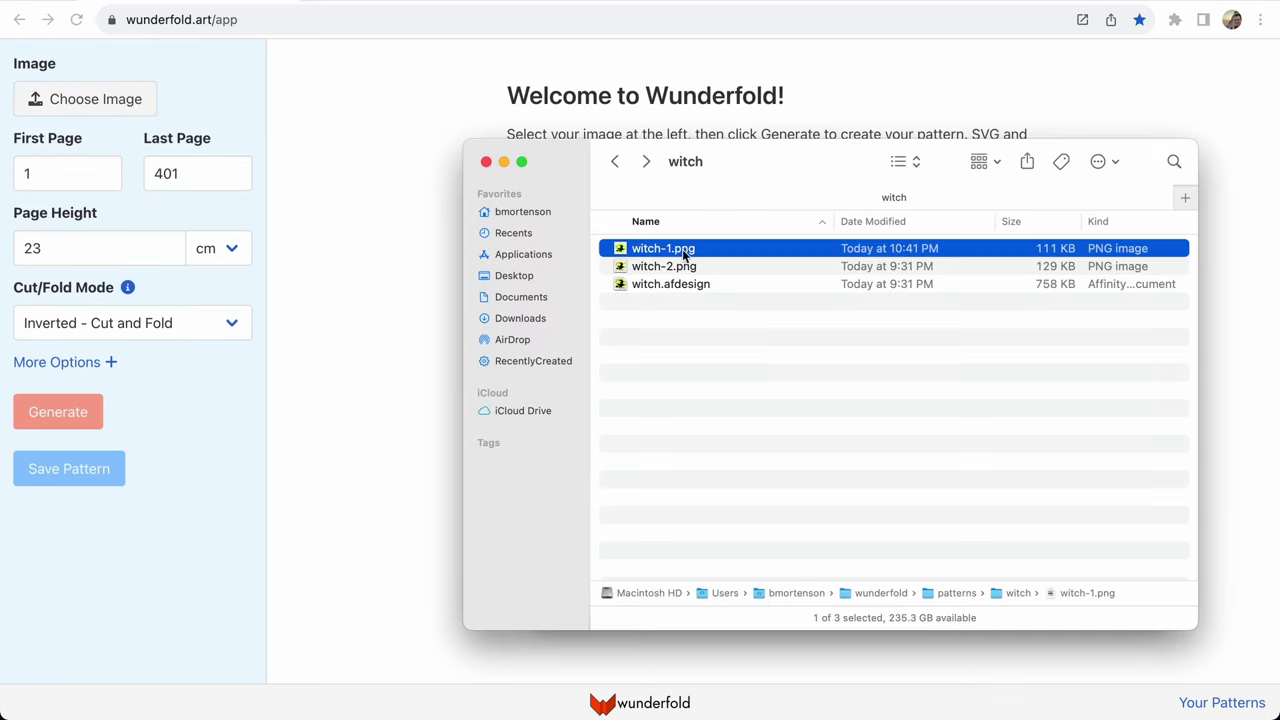
{"action": "left_click_drag", "start_coordinate": [682, 249], "coordinate": [135, 105]}
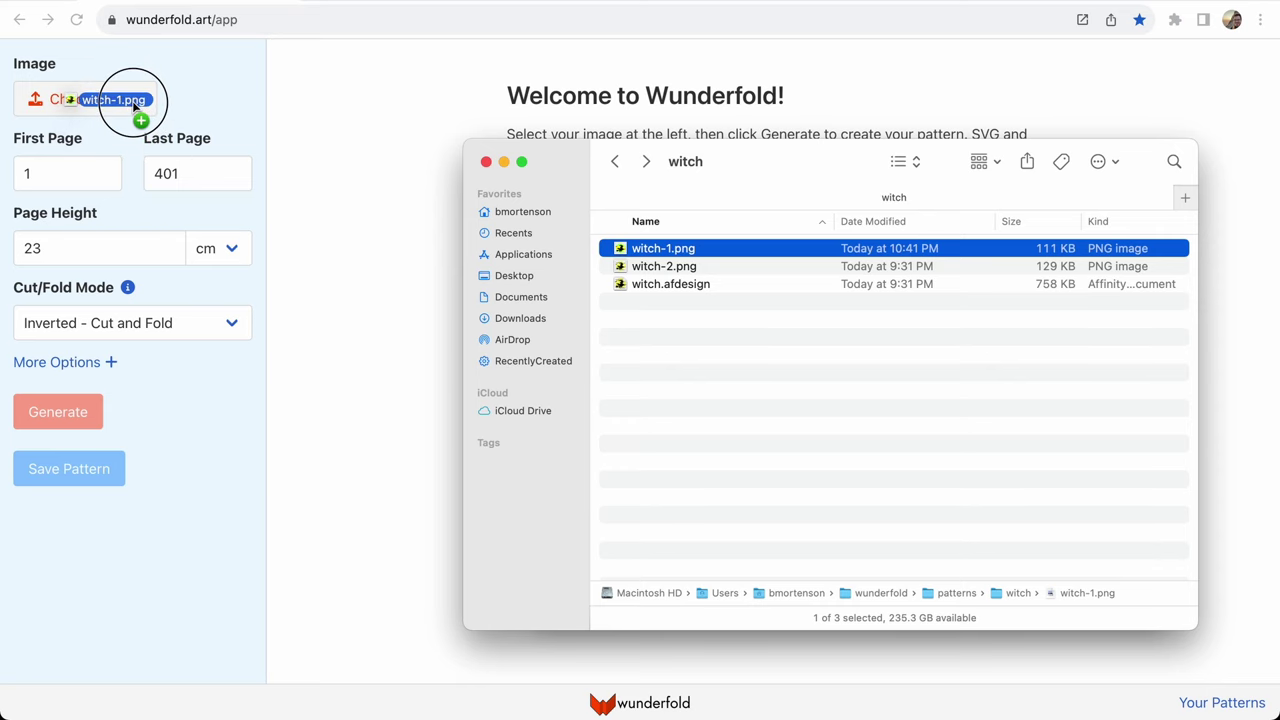
{"action": "left_click_drag", "start_coordinate": [133, 104], "coordinate": [132, 104]}
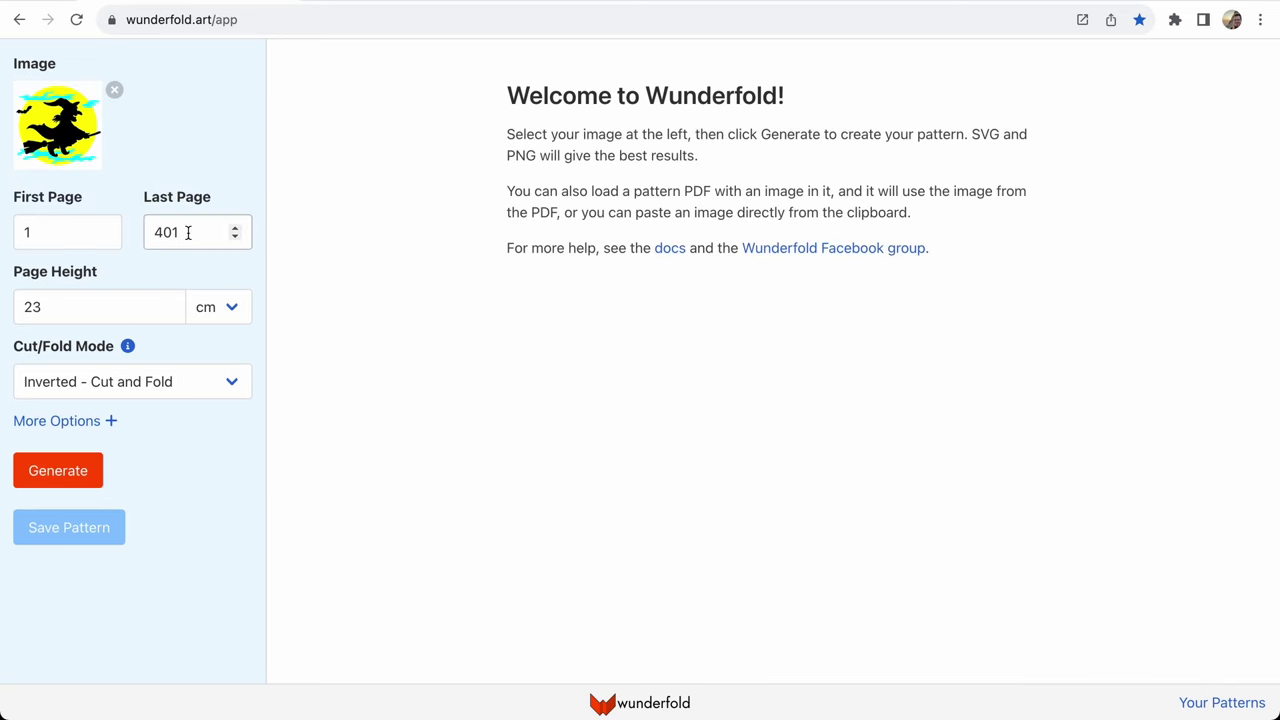
- Set the book's last page to 515
{"action": "double_click", "coordinate": [187, 232]}
{"action": "type", "text": "515"}
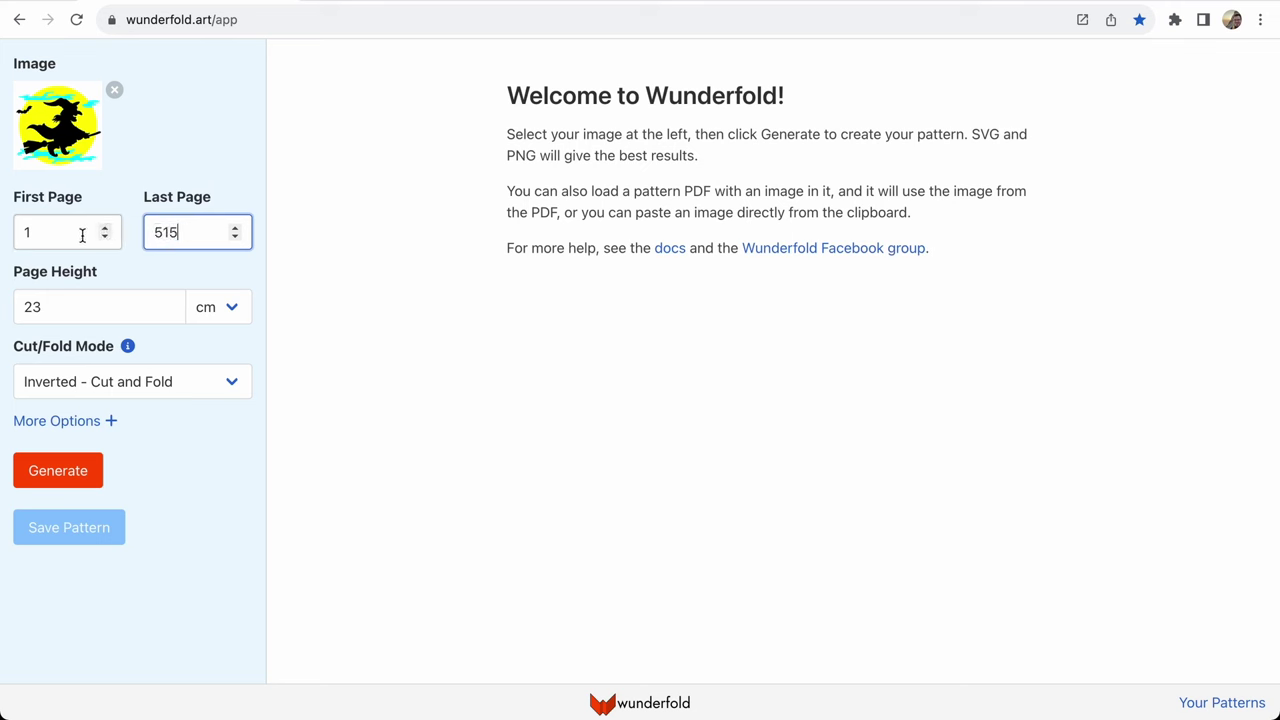
{"action": "left_click", "coordinate": [107, 302]}
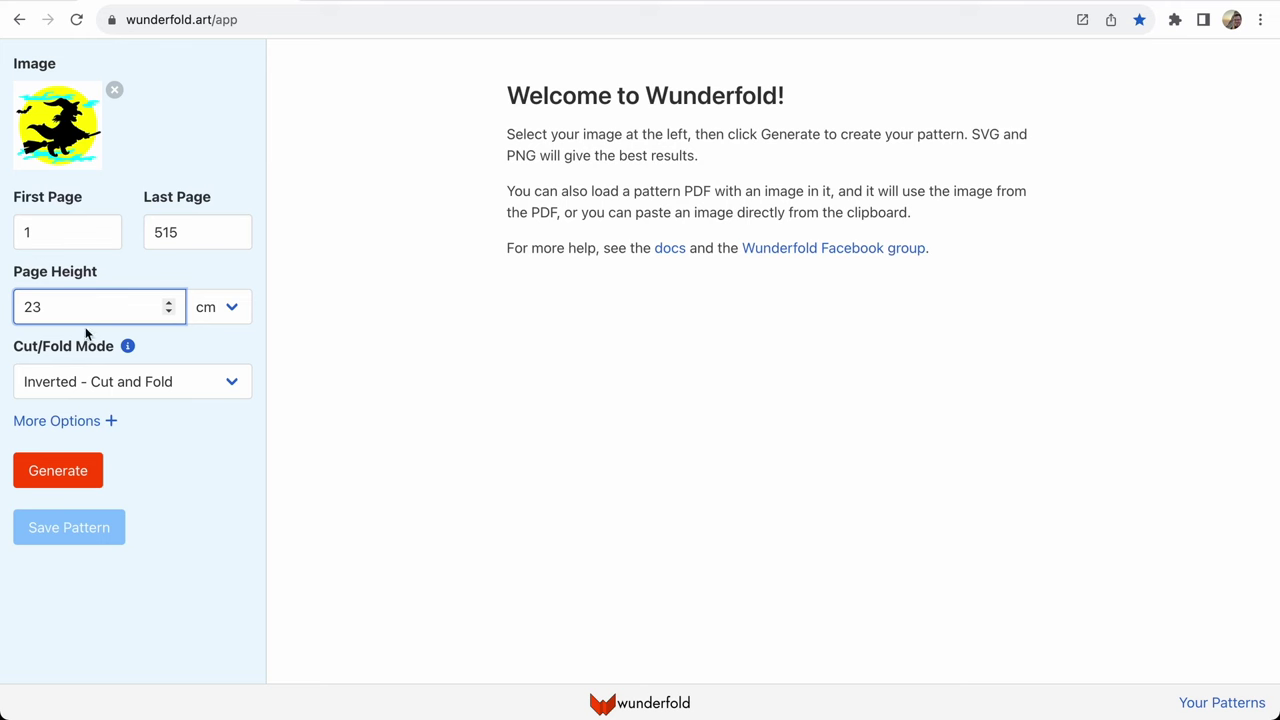
{"action": "left_click", "coordinate": [197, 356]}
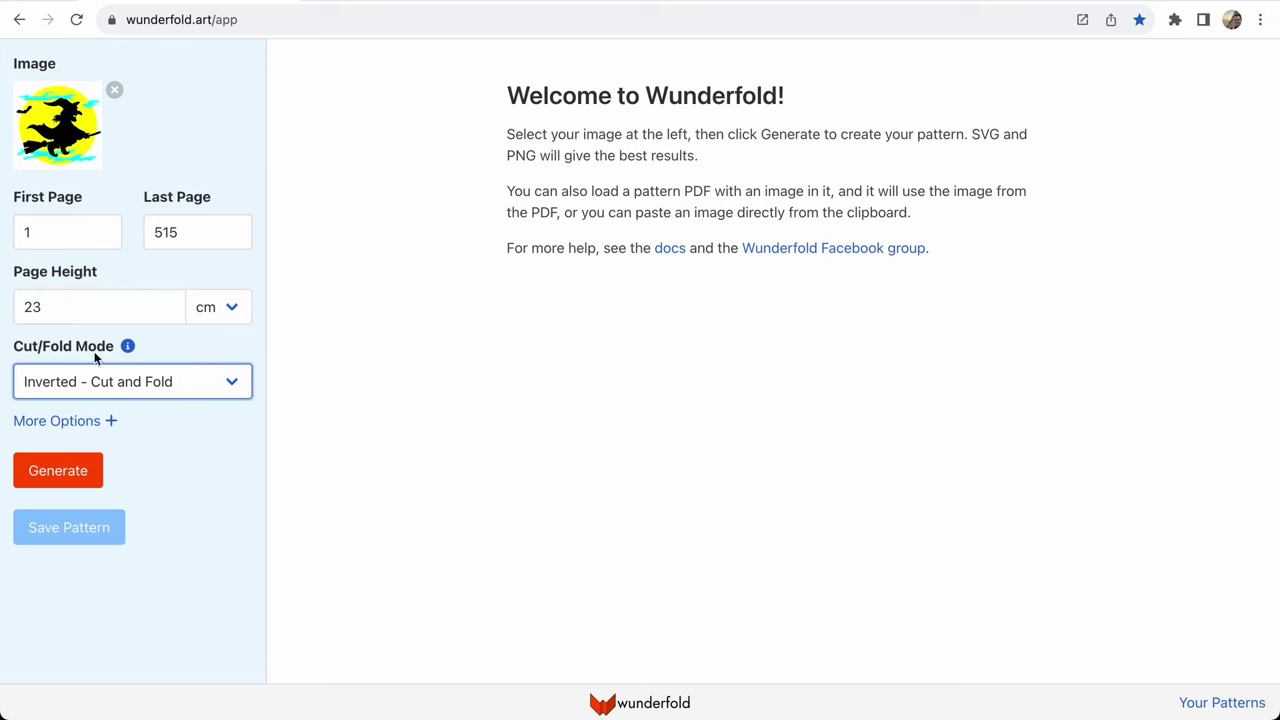
- Switch the cut/fold mode to Multilayer and generate the pattern
{"action": "left_click", "coordinate": [212, 388]}
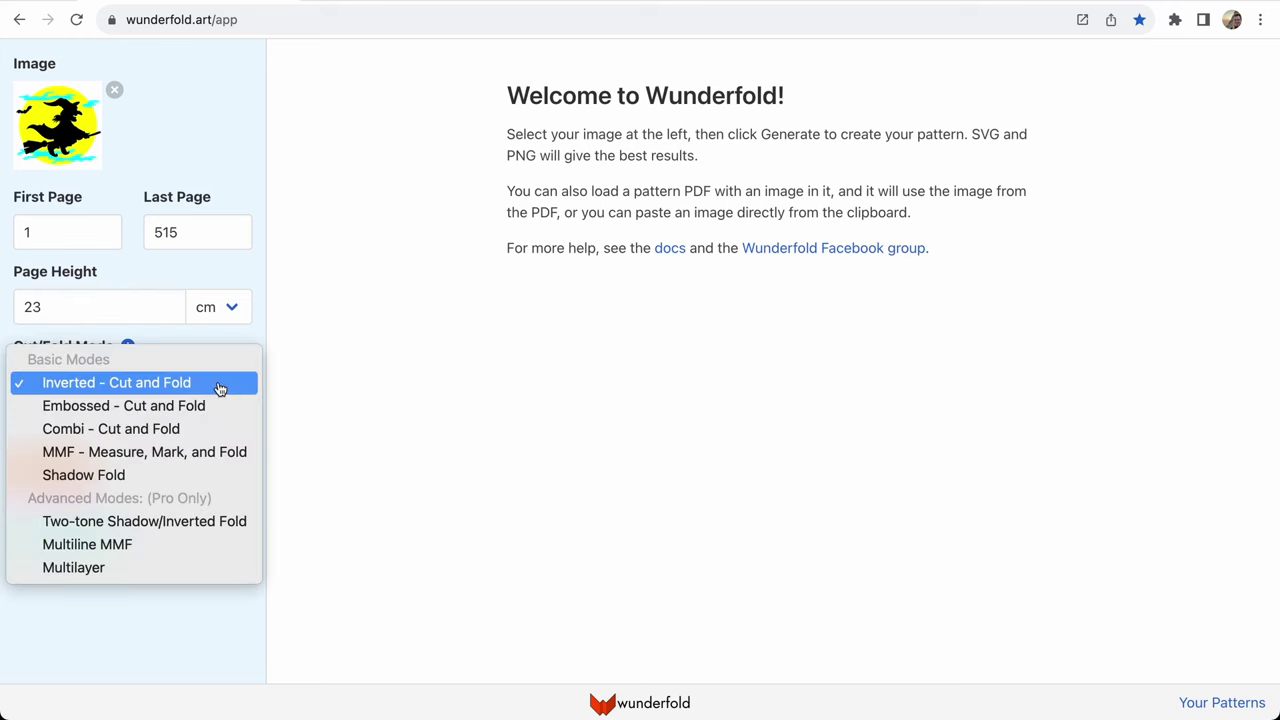
{"action": "left_click", "coordinate": [160, 568]}
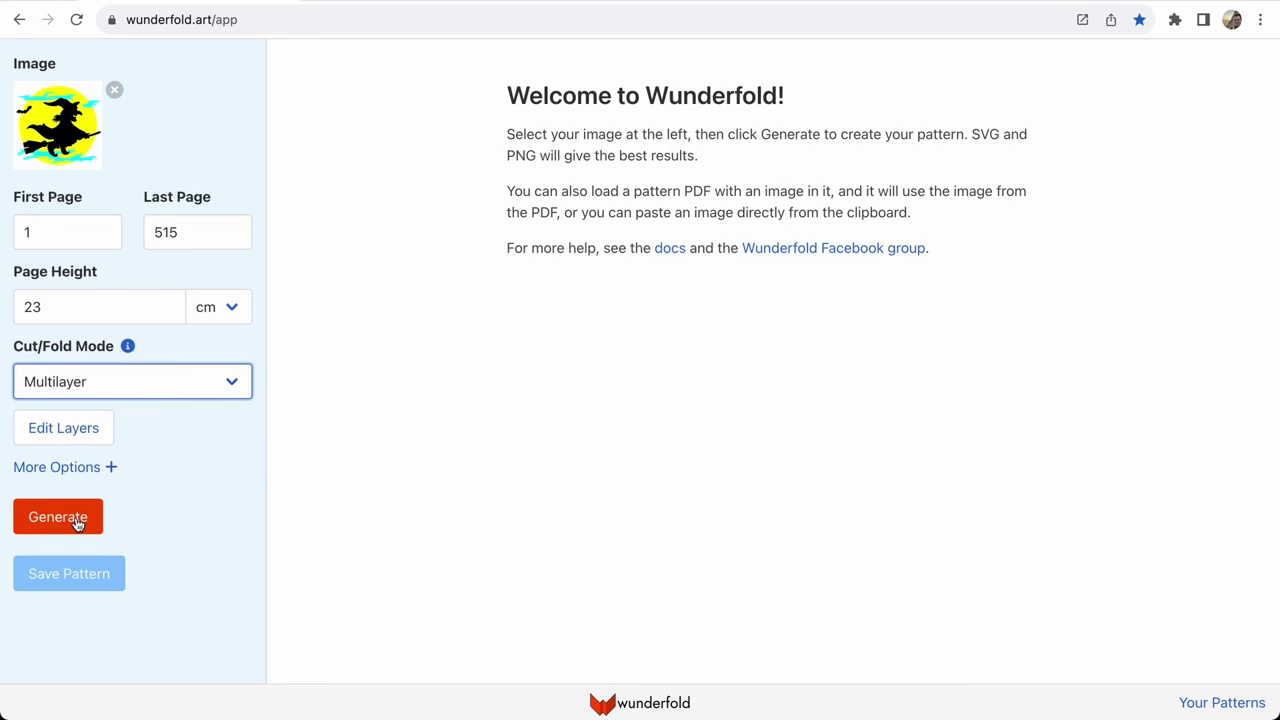
{"action": "left_click", "coordinate": [78, 523]}
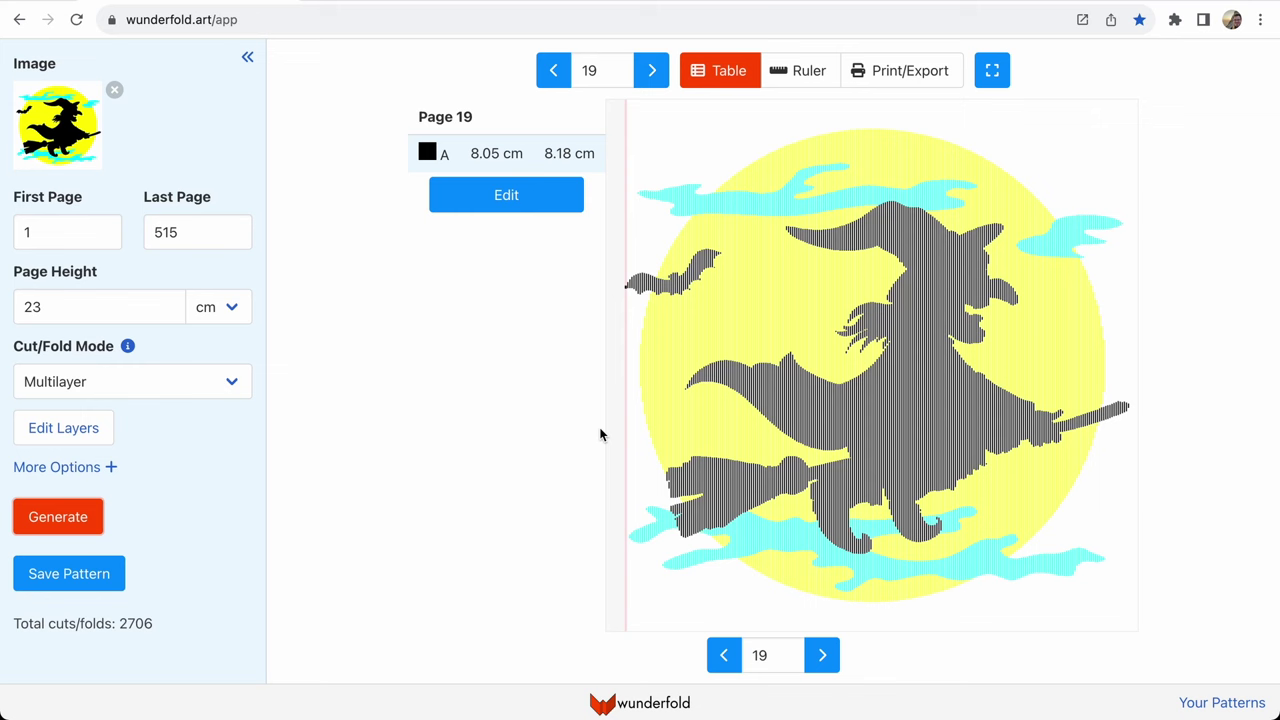
{"action": "left_click", "coordinate": [799, 80]}
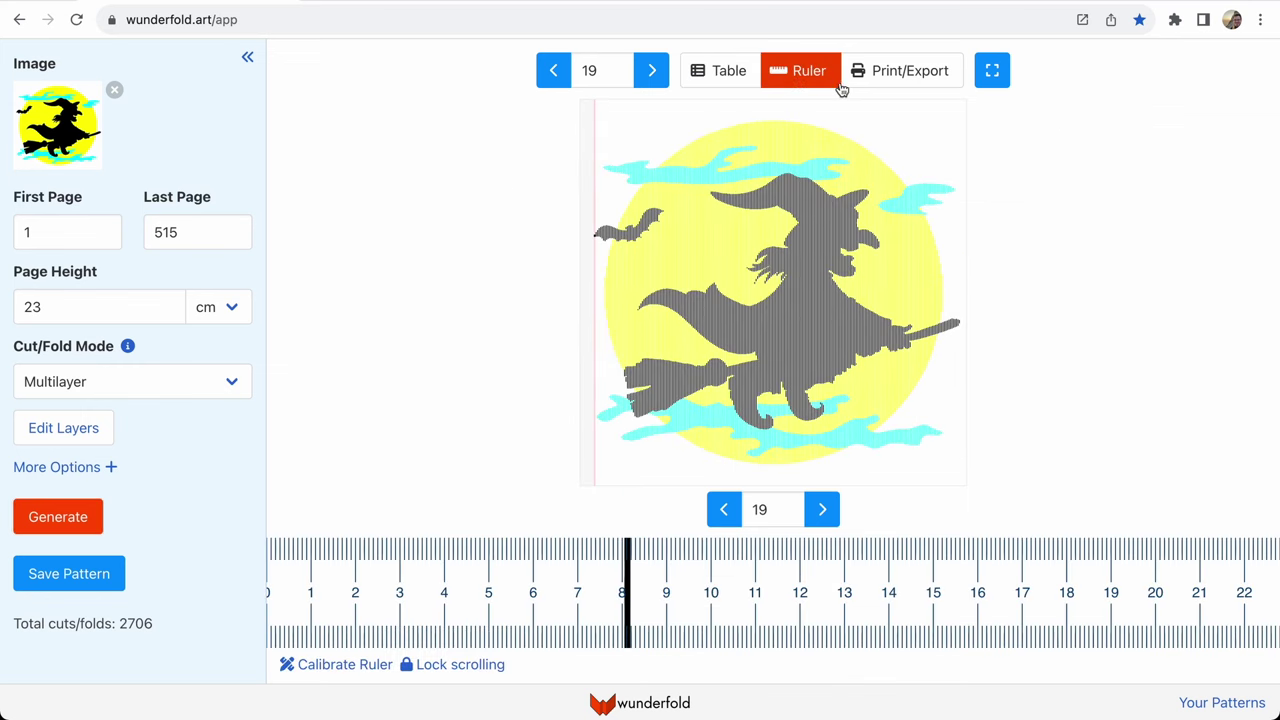
{"action": "left_click", "coordinate": [889, 81]}
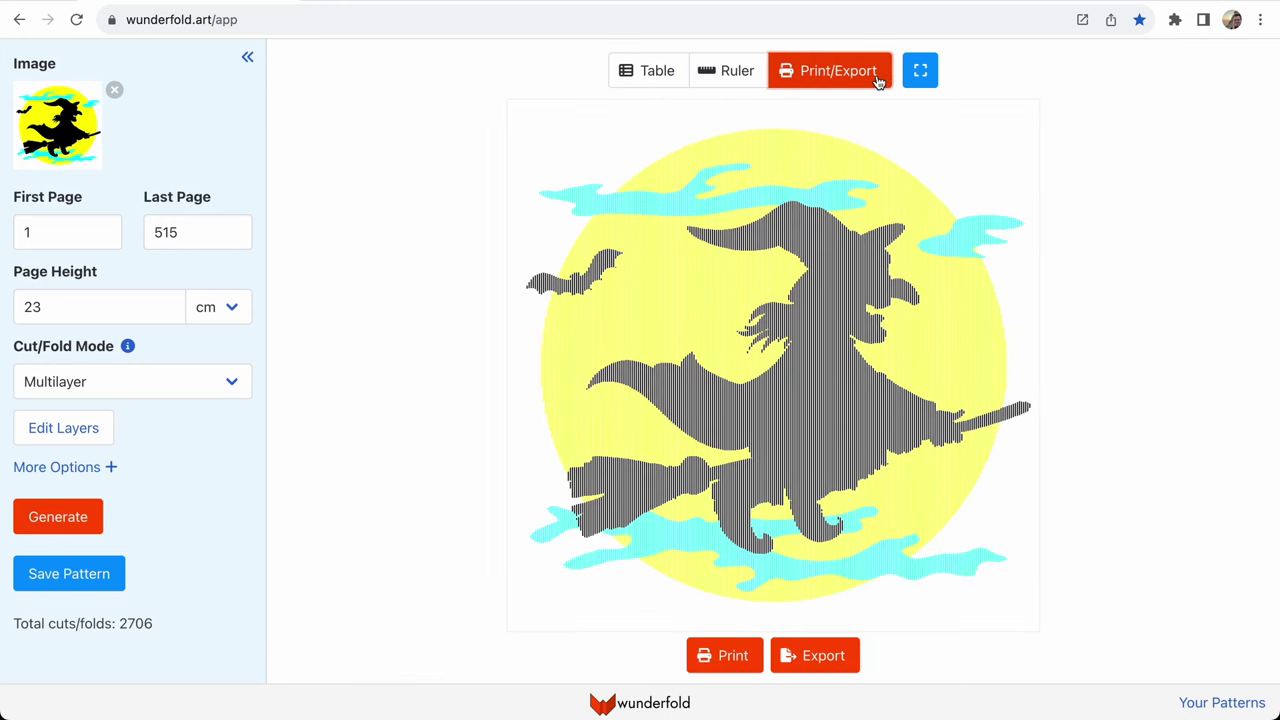
{"action": "left_click", "coordinate": [842, 665]}
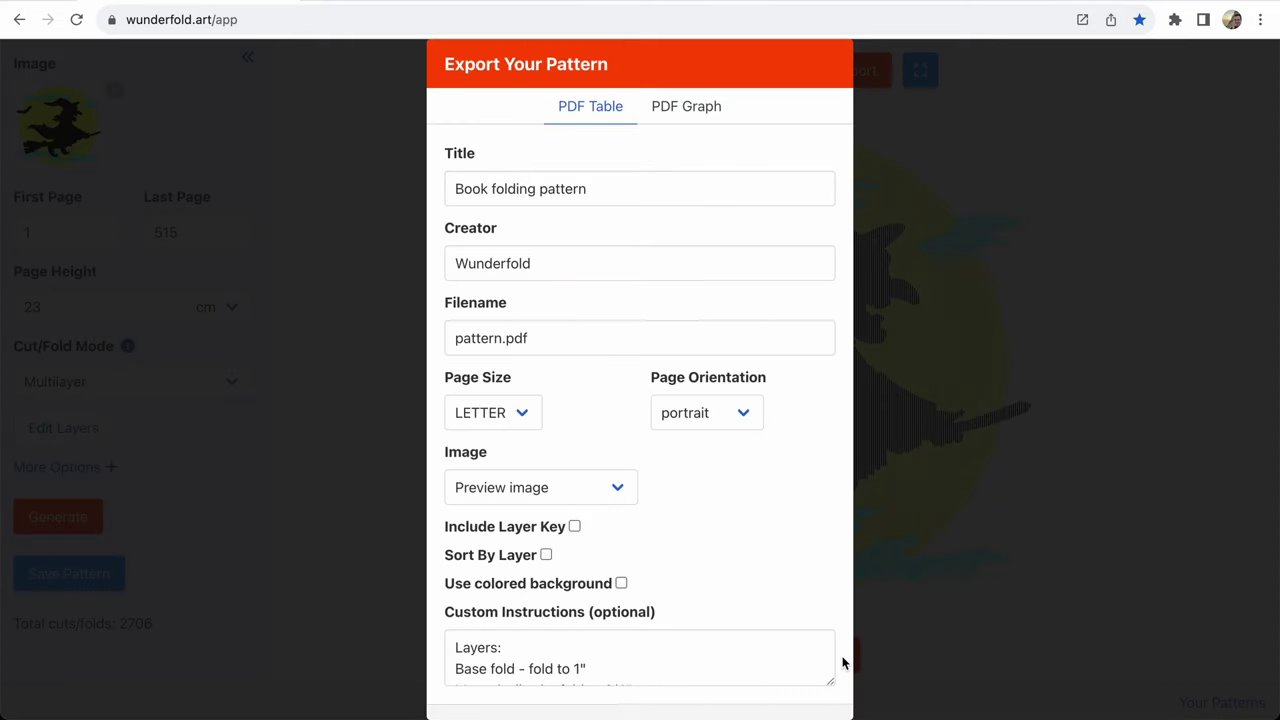
{"action": "left_click", "coordinate": [942, 580]}
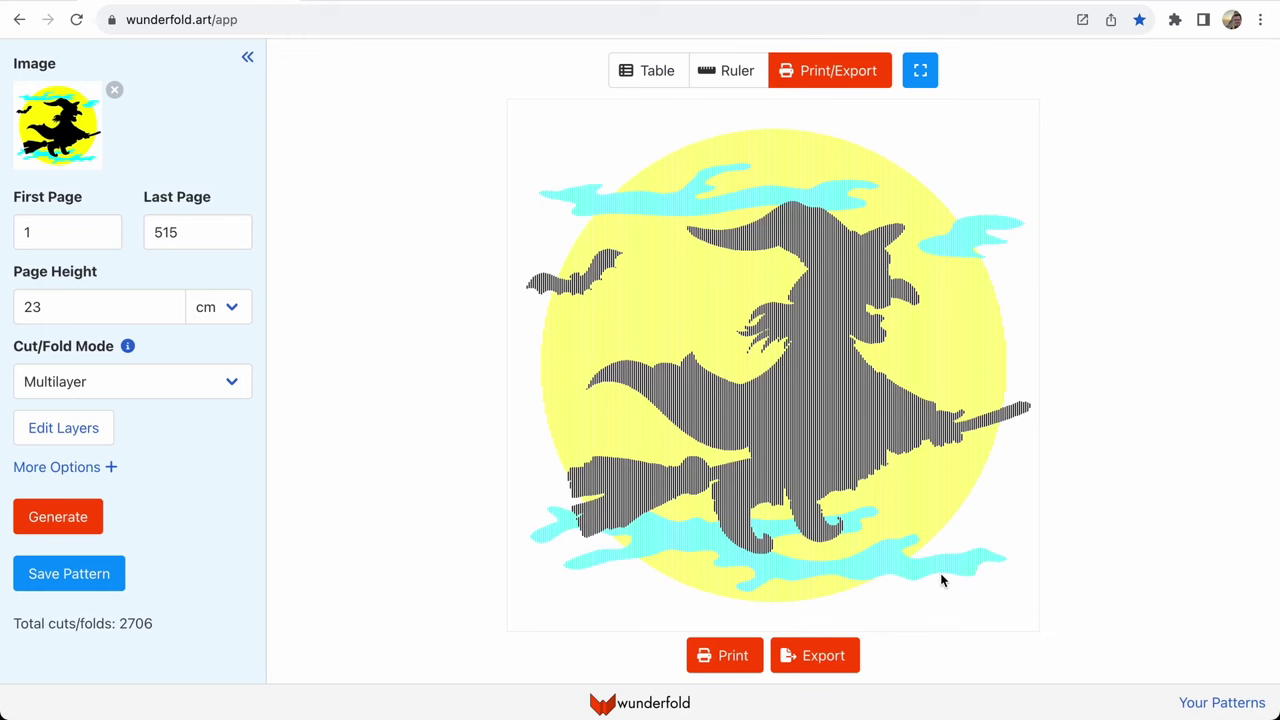
{"action": "left_click", "coordinate": [703, 412]}
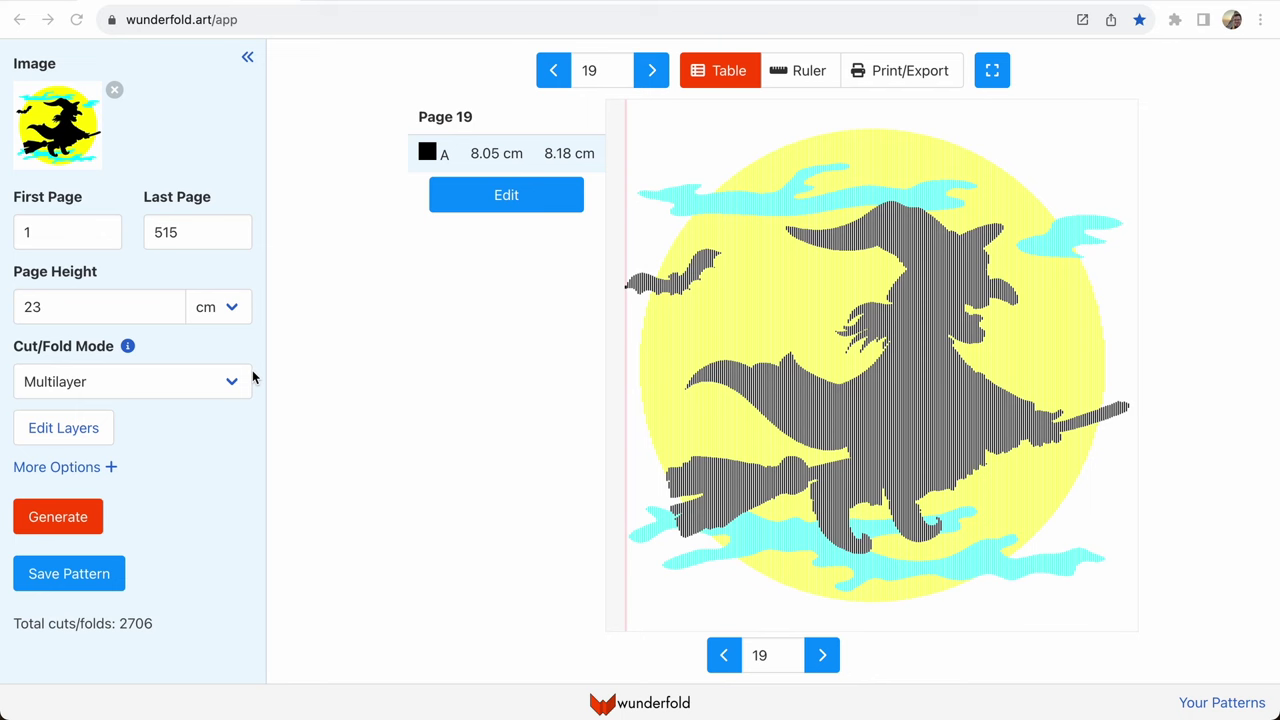
{"action": "left_click", "coordinate": [77, 431]}
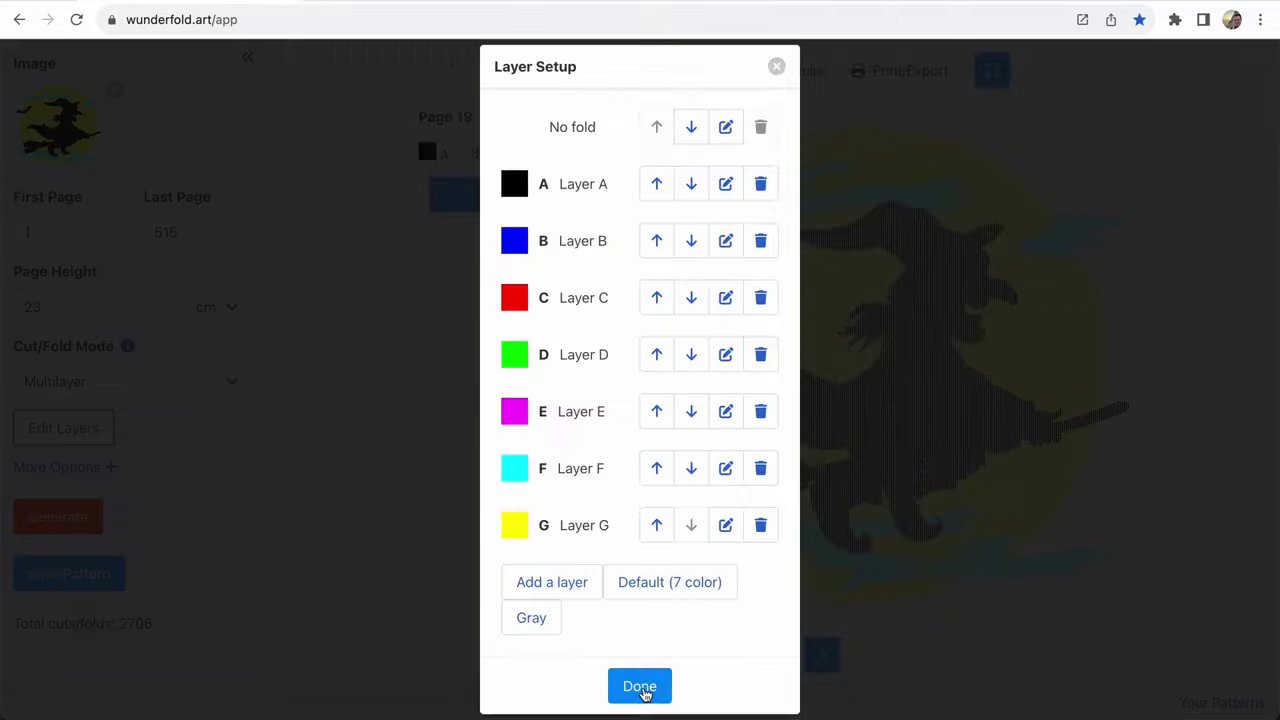
{"action": "left_click", "coordinate": [642, 690]}
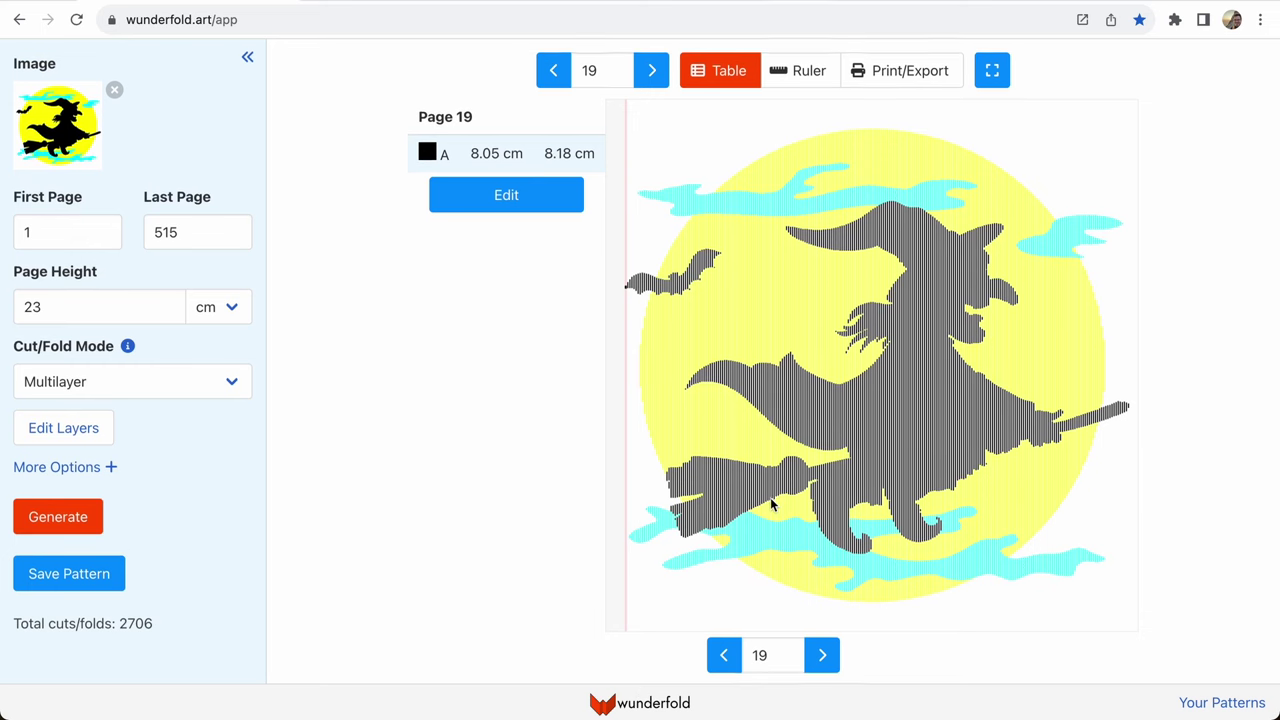
{"action": "scroll", "coordinate": [771, 505], "scroll_direction": "down", "scroll_amount": 1}
{"action": "scroll", "coordinate": [771, 505], "scroll_direction": "up", "scroll_amount": 1}
{"action": "scroll", "coordinate": [713, 467], "scroll_direction": "down", "scroll_amount": 1}
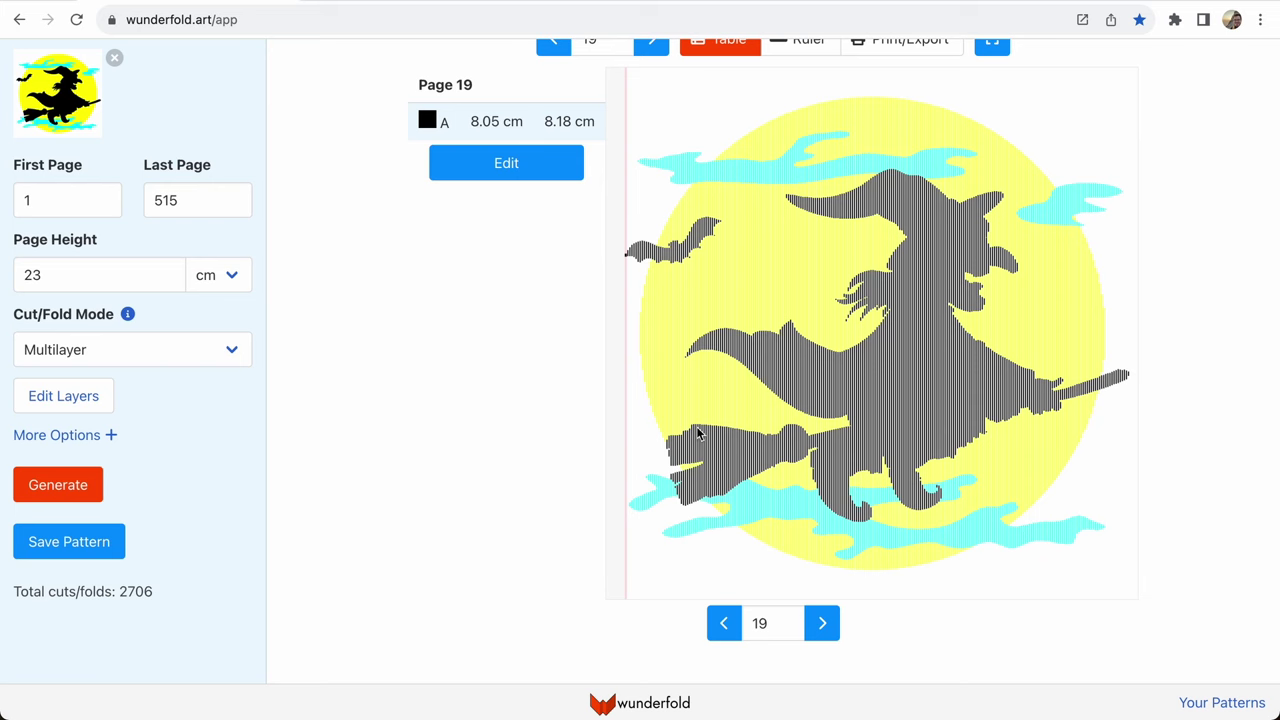
- Find witch-2.png in the Finder witch folder and preview it
{"action": "key", "text": "super+Tab"}
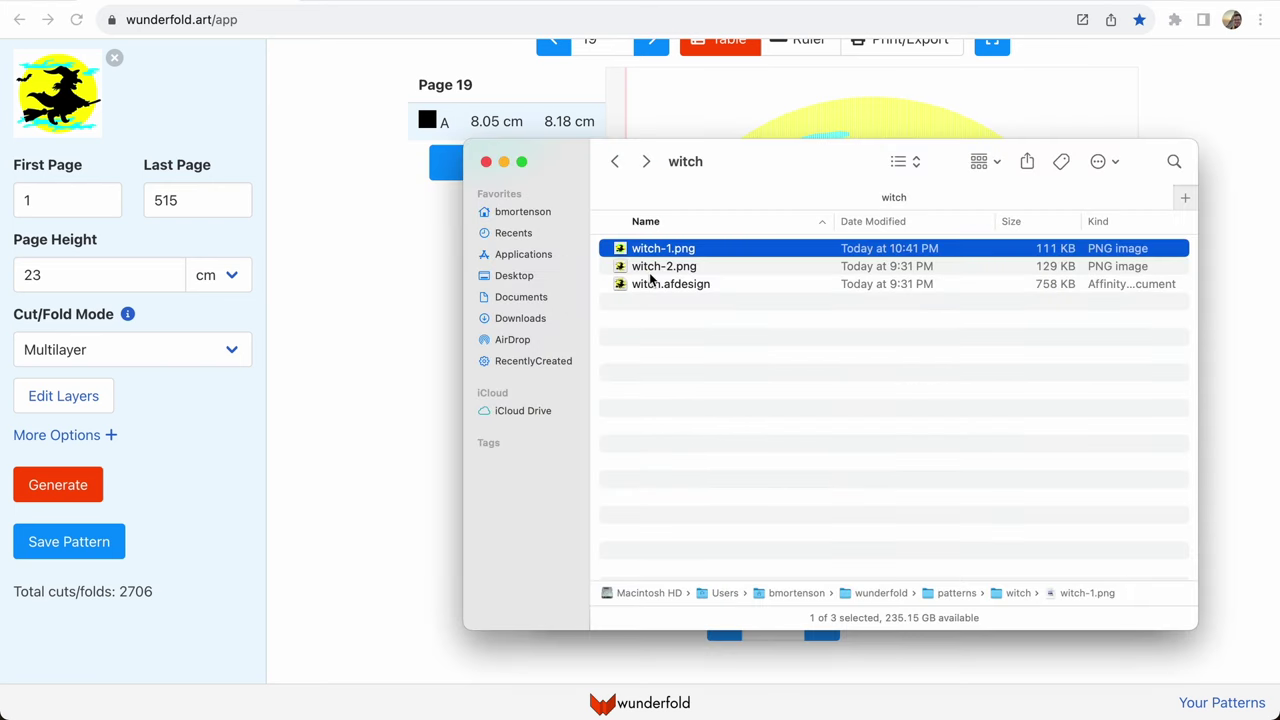
{"action": "left_click", "coordinate": [667, 270]}
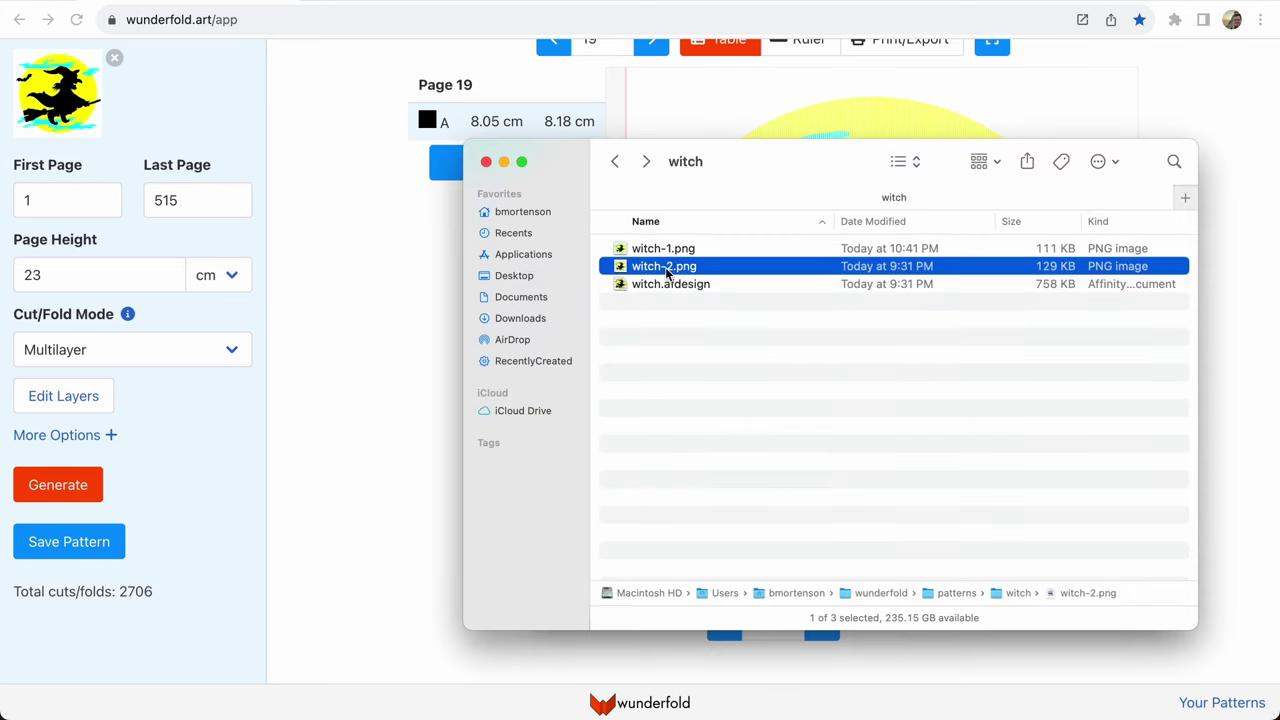
{"action": "key", "text": "space"}
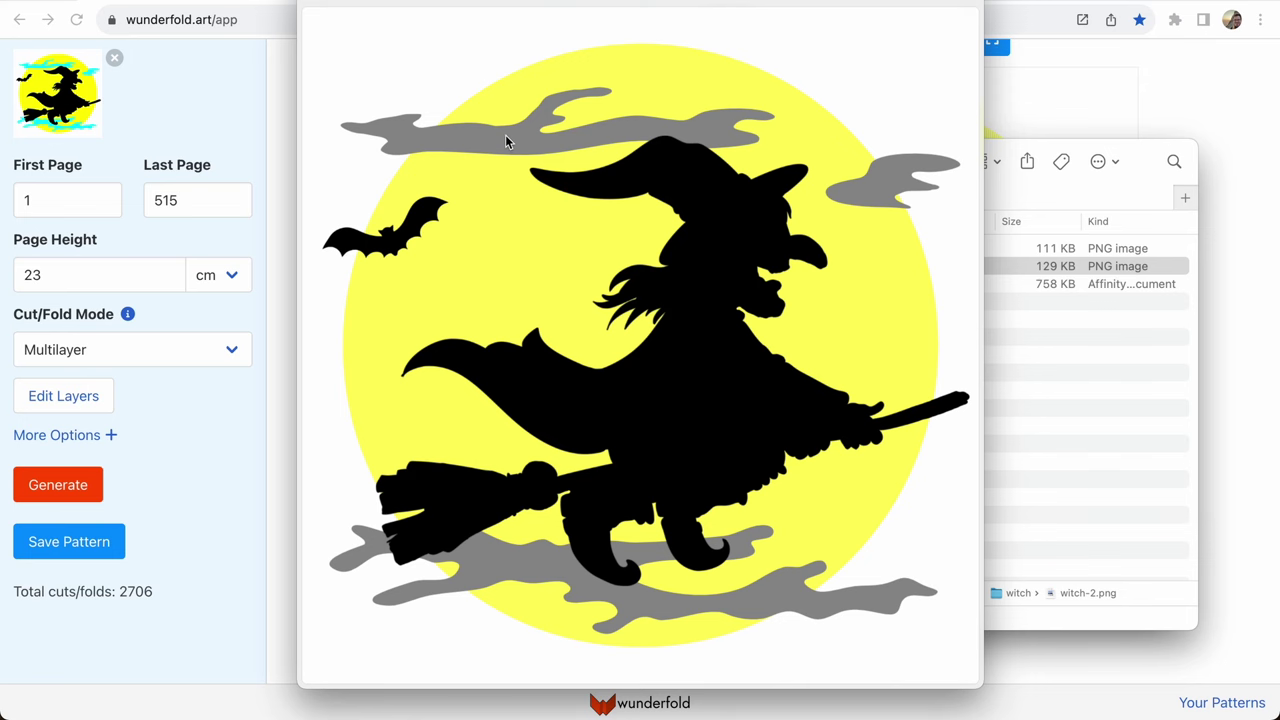
{"action": "key", "text": "space"}
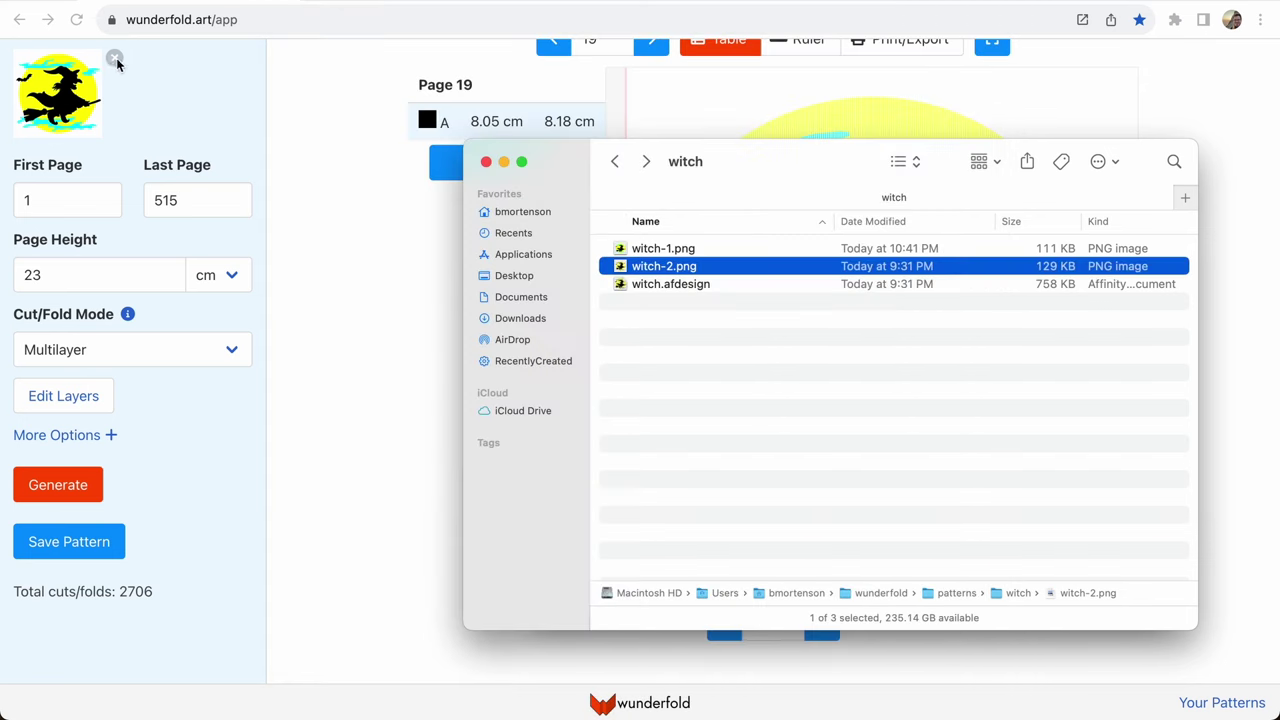
- Swap the loaded image for witch-2.png and regenerate the pattern
{"action": "left_click", "coordinate": [114, 58]}
{"action": "mouse_move", "coordinate": [690, 270]}
{"action": "left_mouse_down"}
{"action": "mouse_move", "coordinate": [152, 96]}
{"action": "mouse_move", "coordinate": [138, 76]}
{"action": "left_mouse_up"}
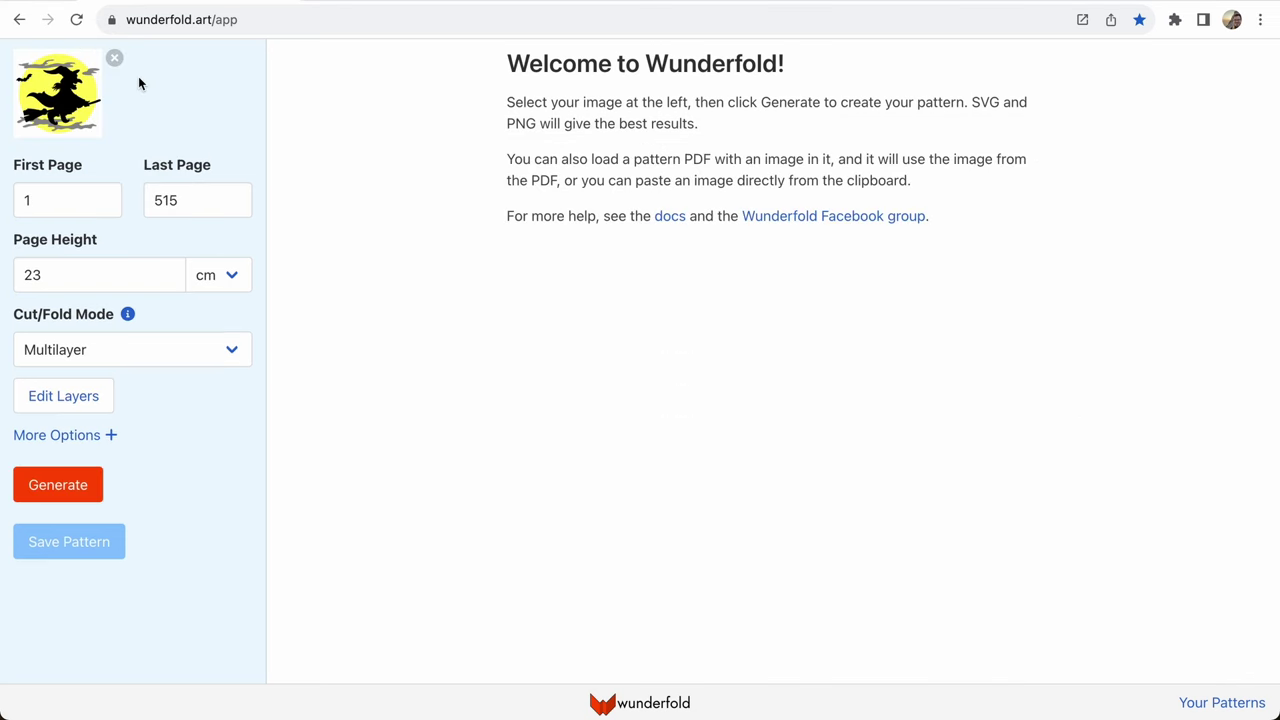
{"action": "left_click", "coordinate": [70, 484]}
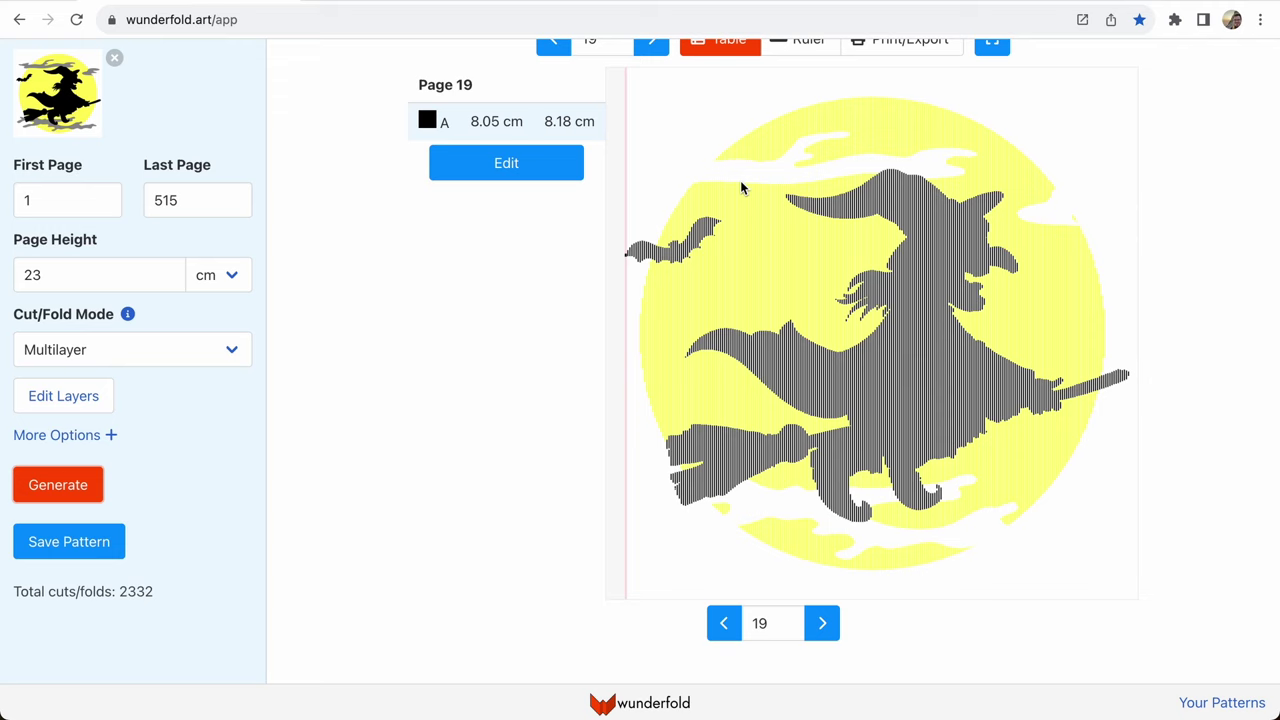
{"action": "scroll", "coordinate": [730, 182], "scroll_direction": "up", "scroll_amount": 1}
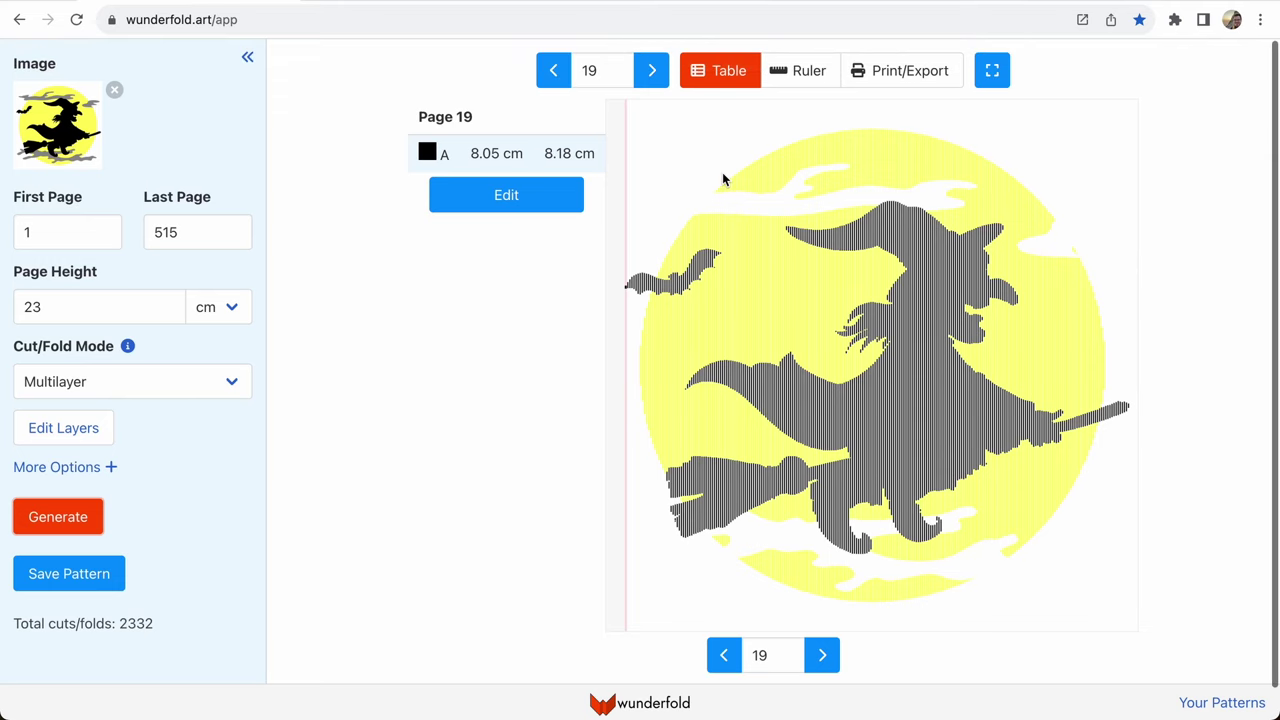
{"action": "scroll", "coordinate": [723, 177], "scroll_direction": "down", "scroll_amount": 1}
- Delete layers B, C, D, E and F in the layer setup
{"action": "left_click", "coordinate": [75, 400]}
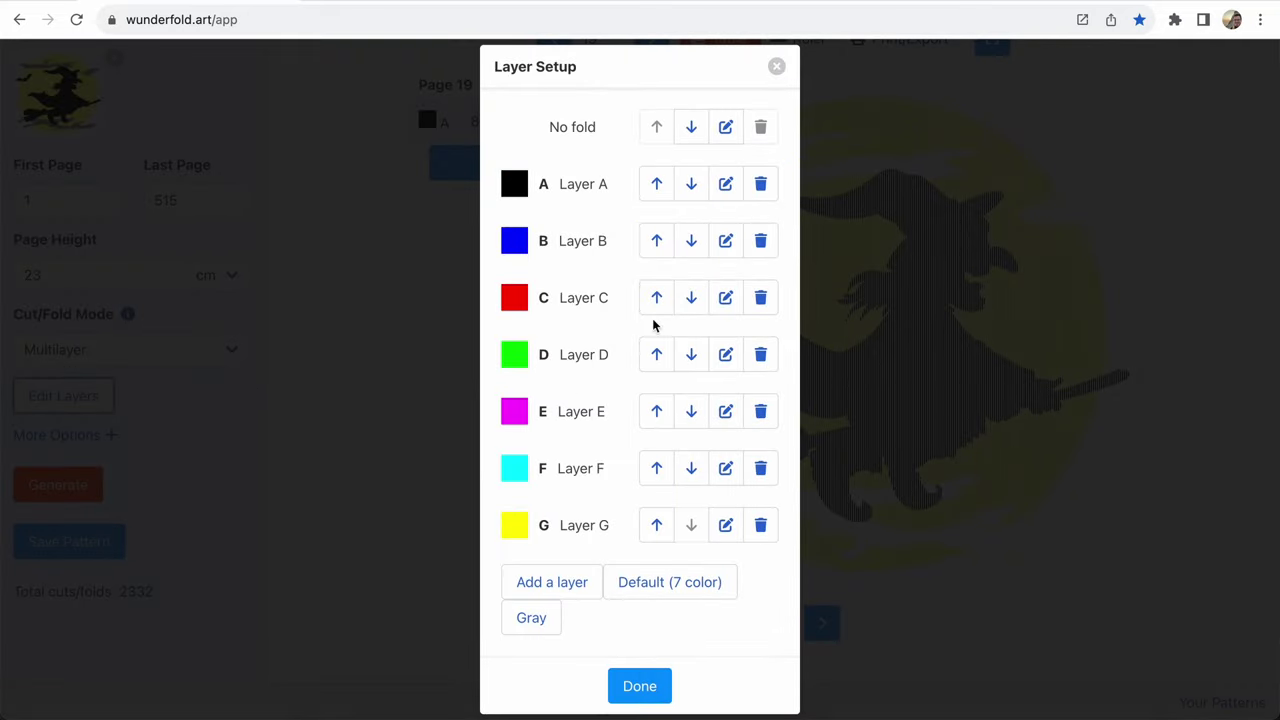
{"action": "left_click", "coordinate": [765, 250]}
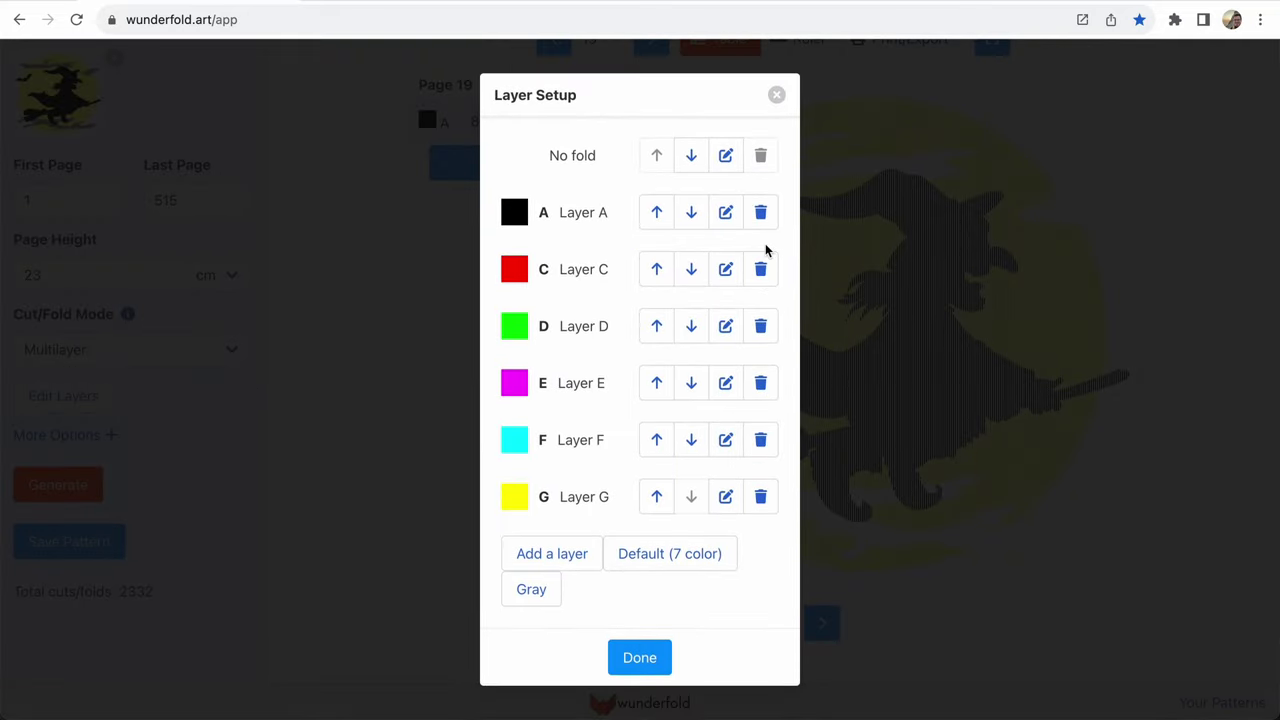
{"action": "left_click", "coordinate": [762, 268]}
{"action": "left_click", "coordinate": [760, 297]}
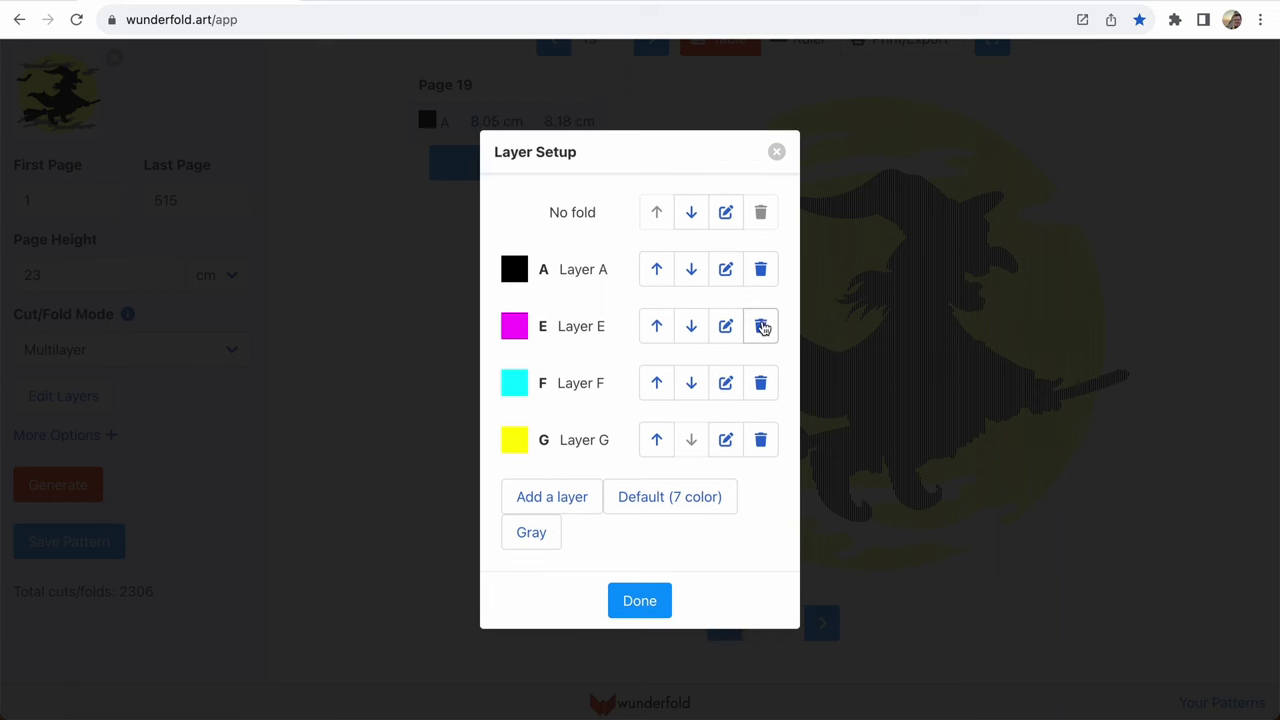
{"action": "left_click", "coordinate": [762, 325]}
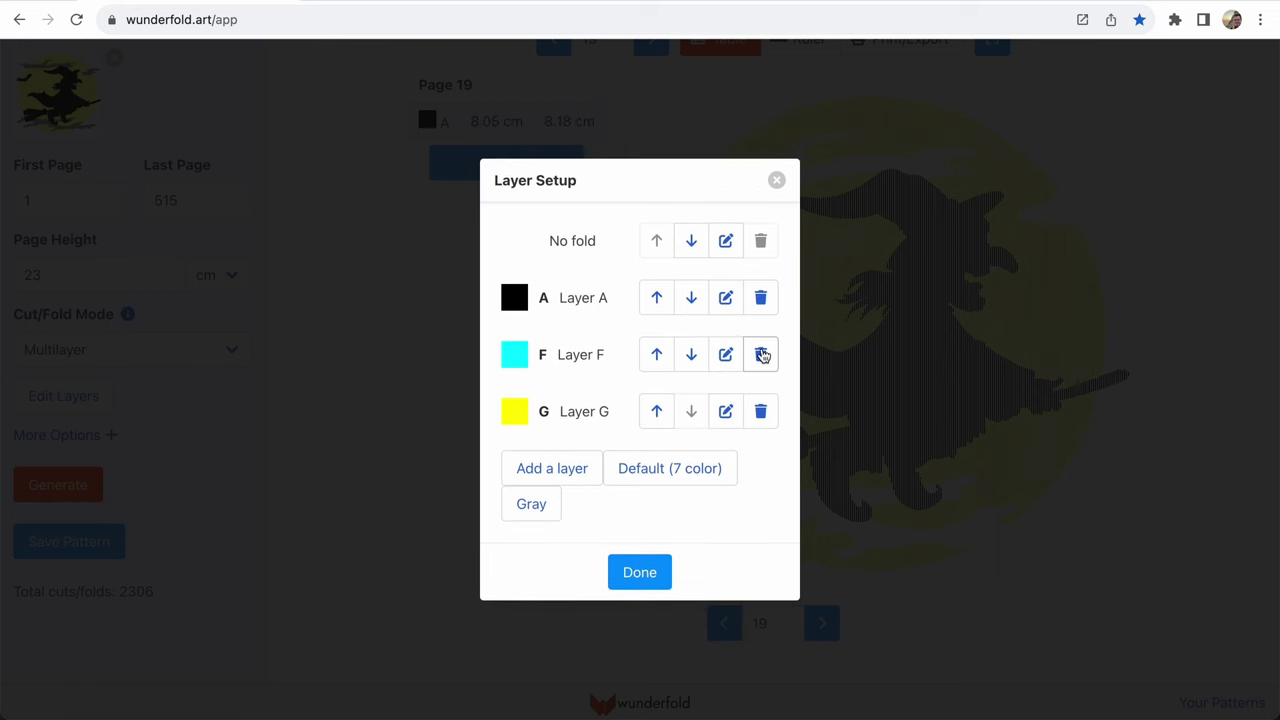
{"action": "left_click", "coordinate": [761, 352]}
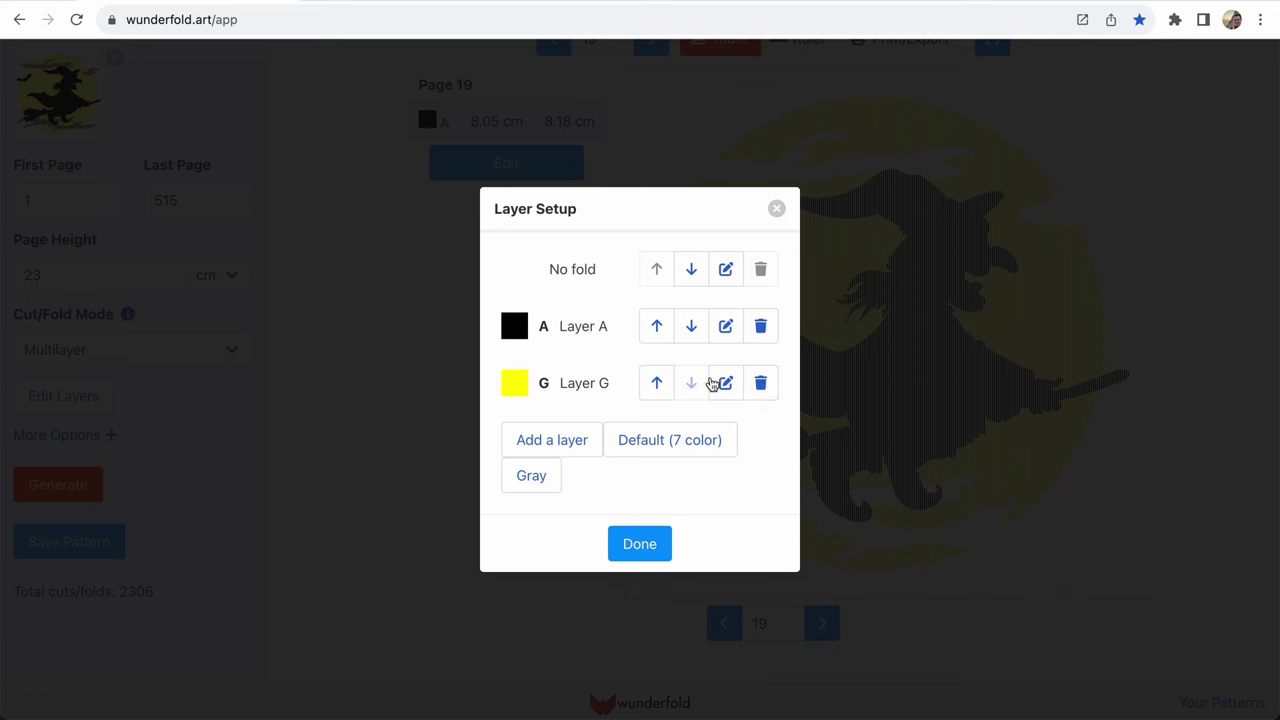
- Recolour Layer G with the moon's yellow sampled from the image
{"action": "left_click", "coordinate": [726, 385]}
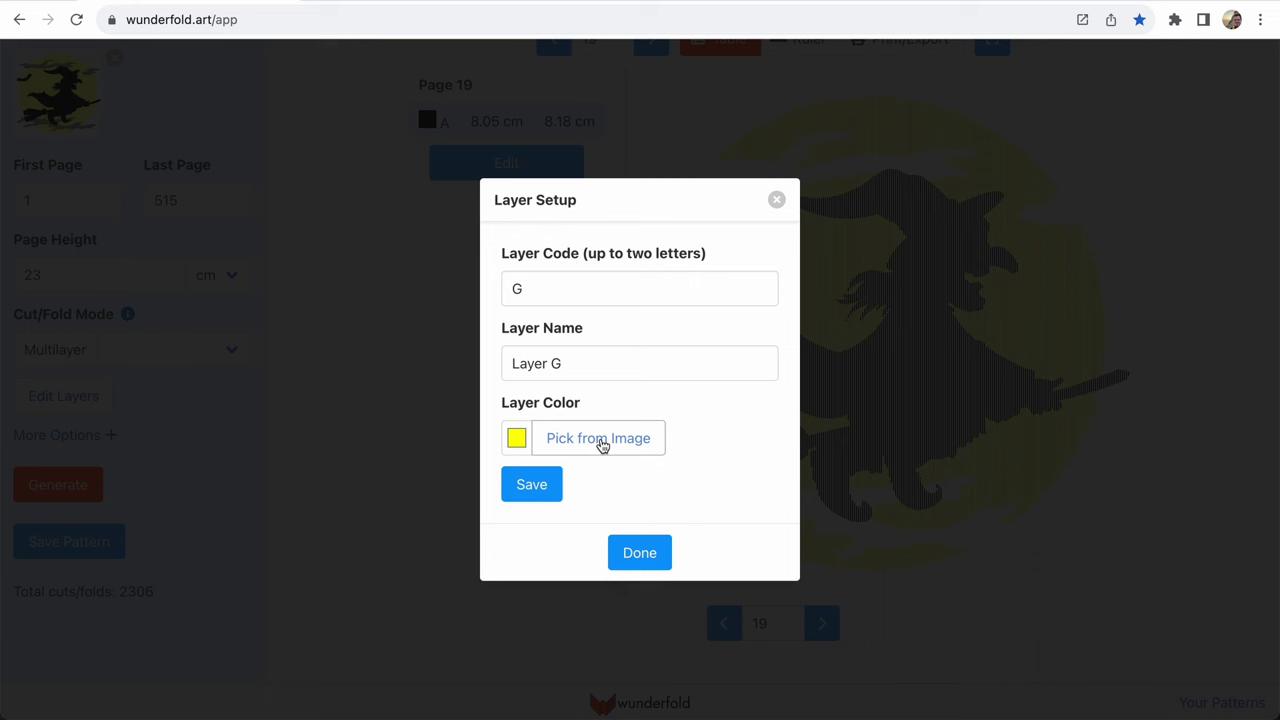
{"action": "left_click", "coordinate": [601, 442]}
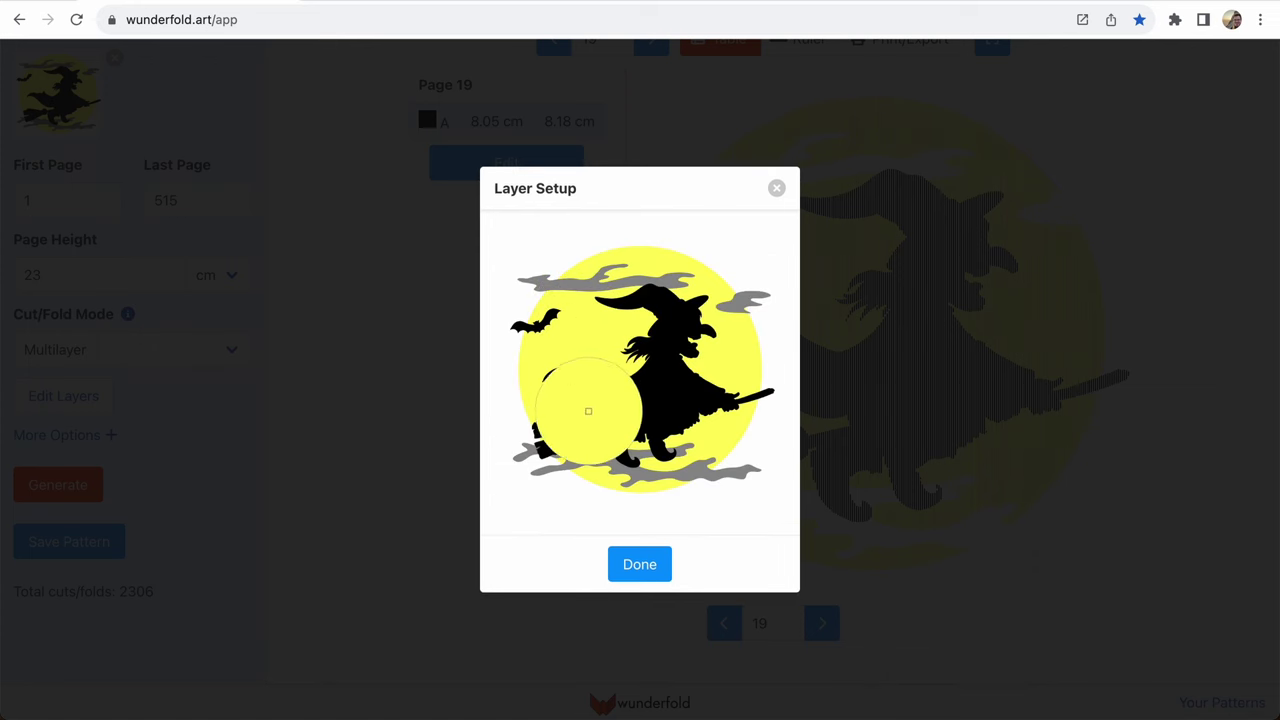
{"action": "left_click", "coordinate": [594, 337]}
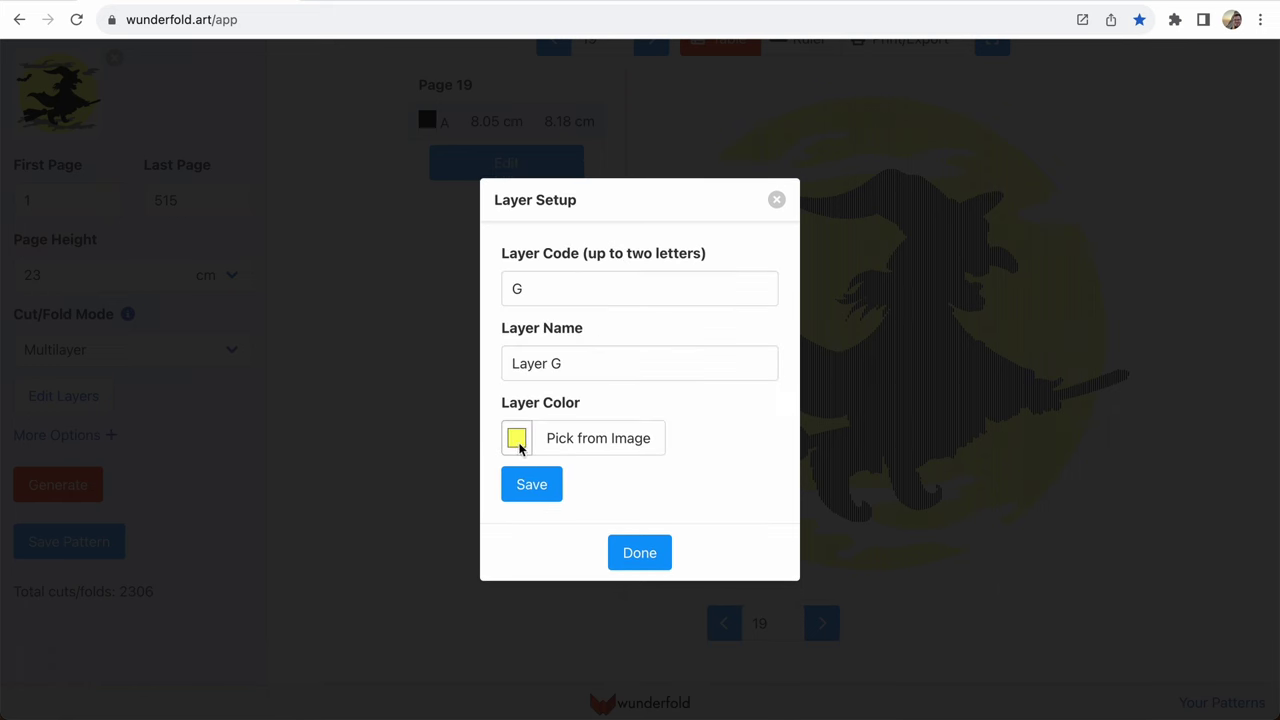
{"action": "left_click", "coordinate": [531, 486]}
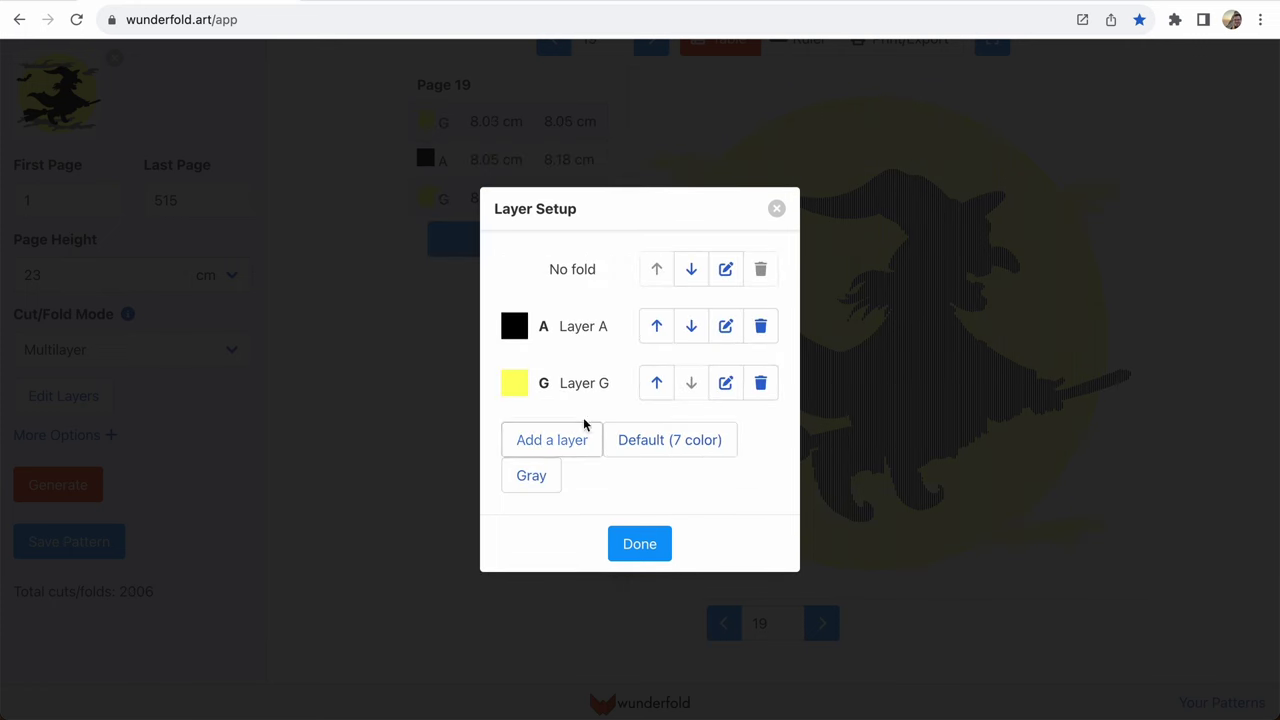
- Add Layer C and colour it with the clouds' grey picked from the image
{"action": "left_click", "coordinate": [569, 443]}
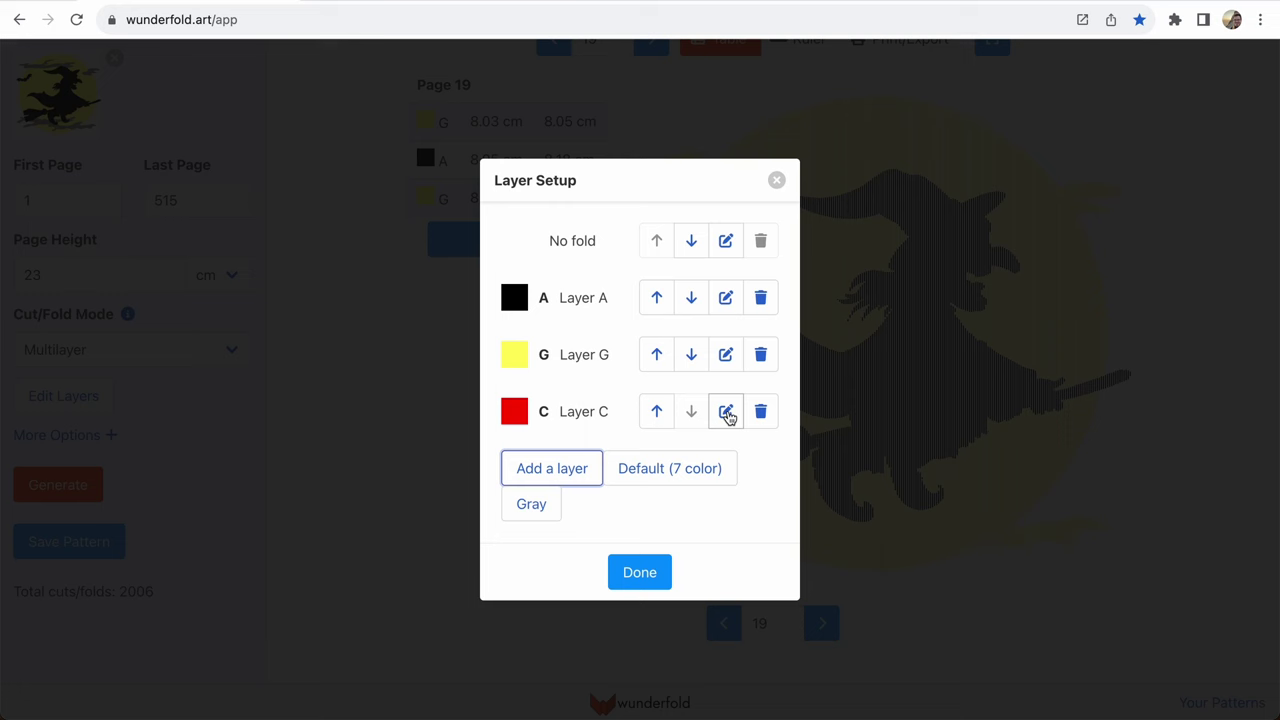
{"action": "left_click", "coordinate": [726, 413]}
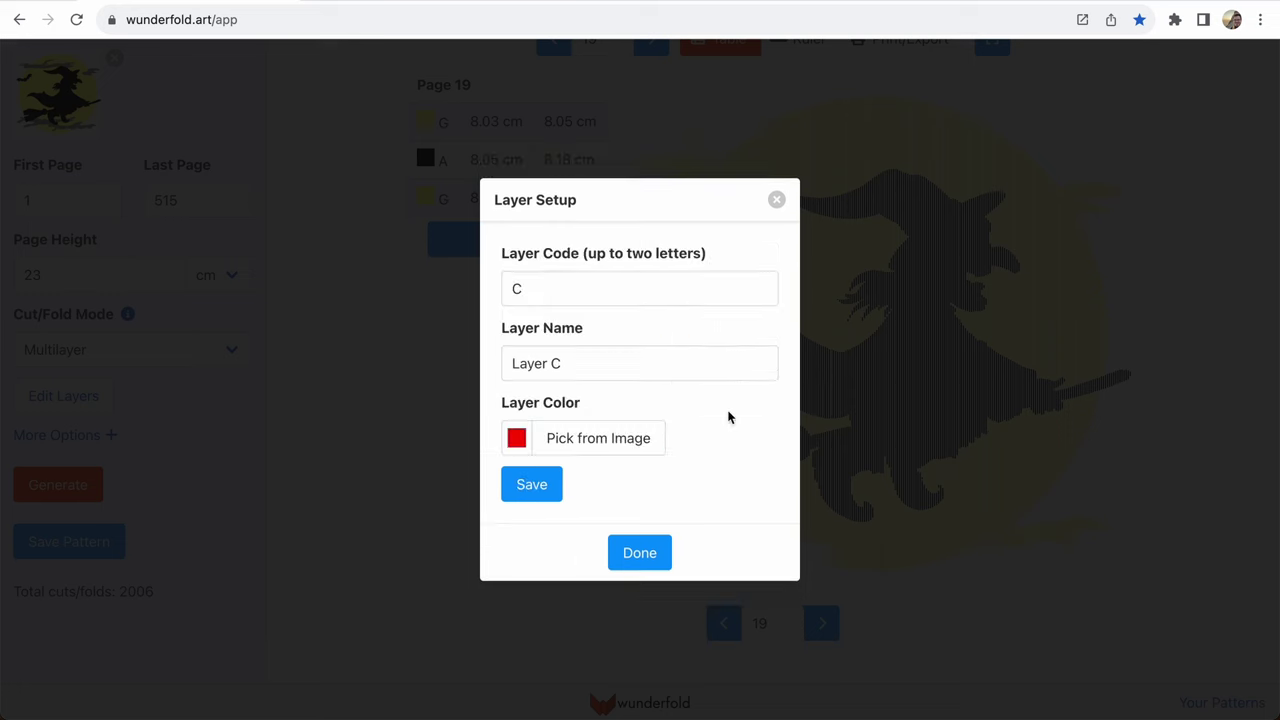
{"action": "left_click", "coordinate": [594, 440]}
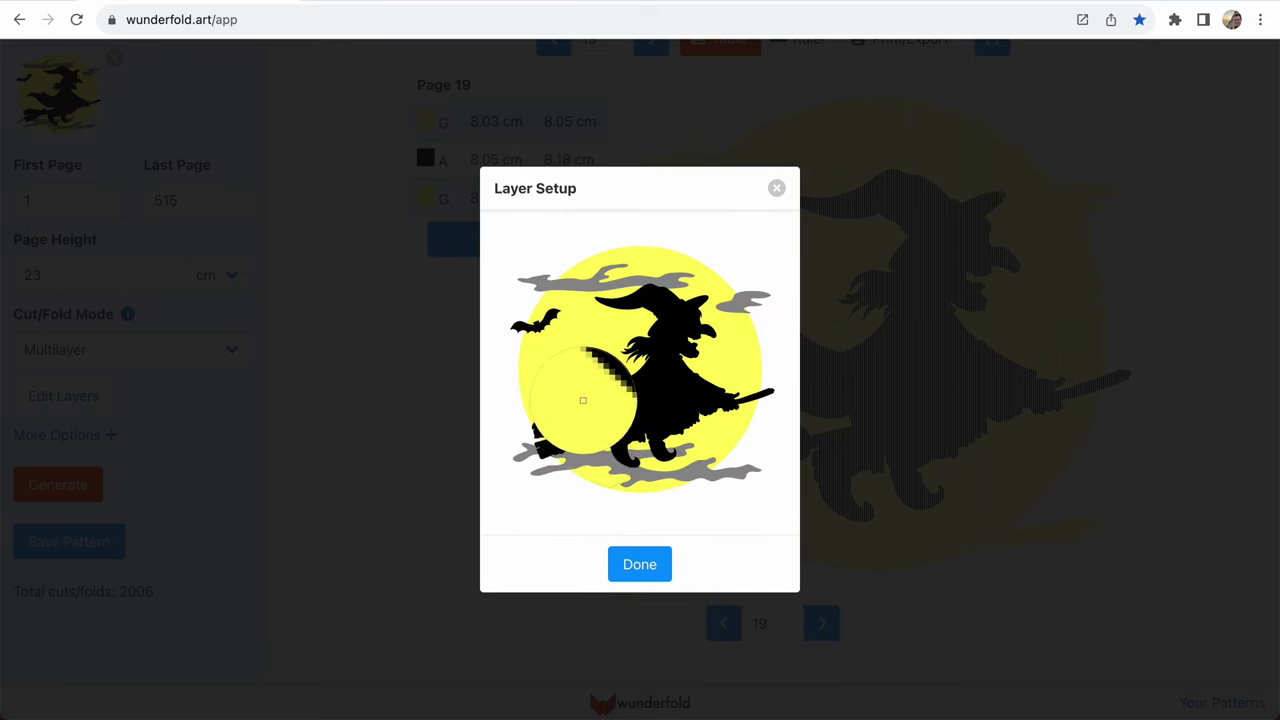
{"action": "left_click", "coordinate": [583, 285]}
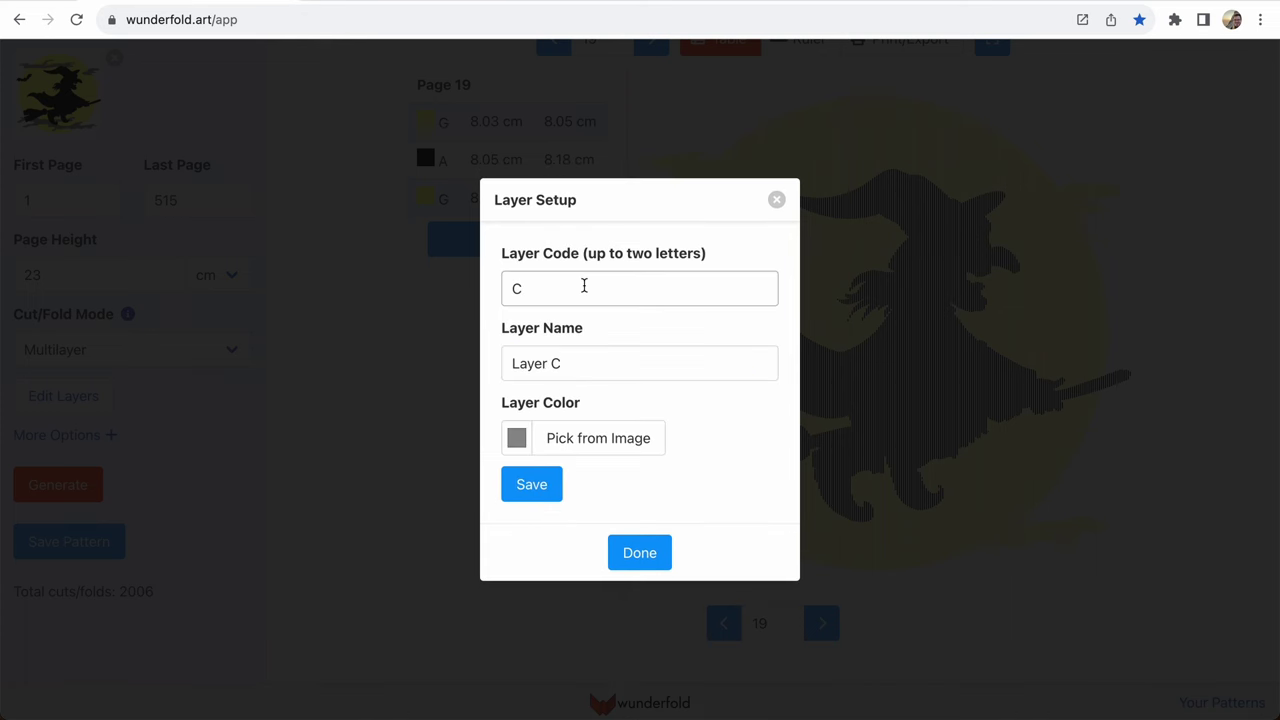
{"action": "left_click", "coordinate": [540, 490]}
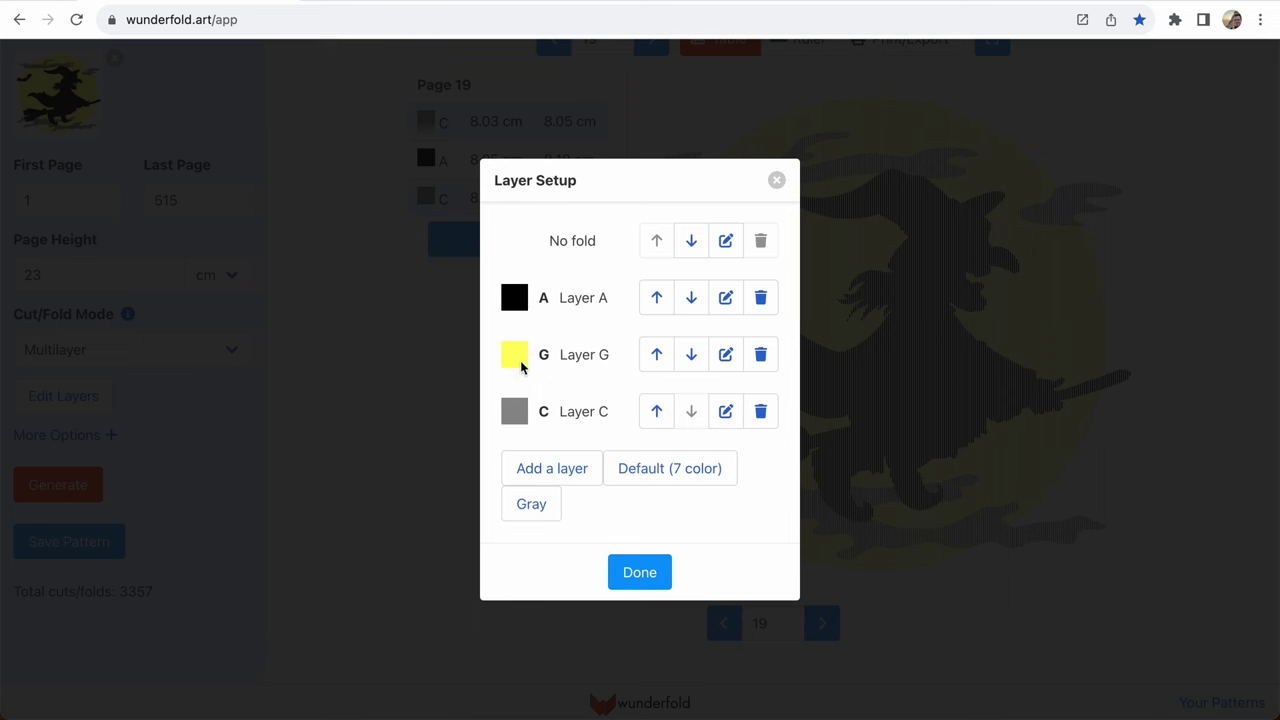
- Rename Layer A to 'Witch'
{"action": "left_click", "coordinate": [727, 297]}
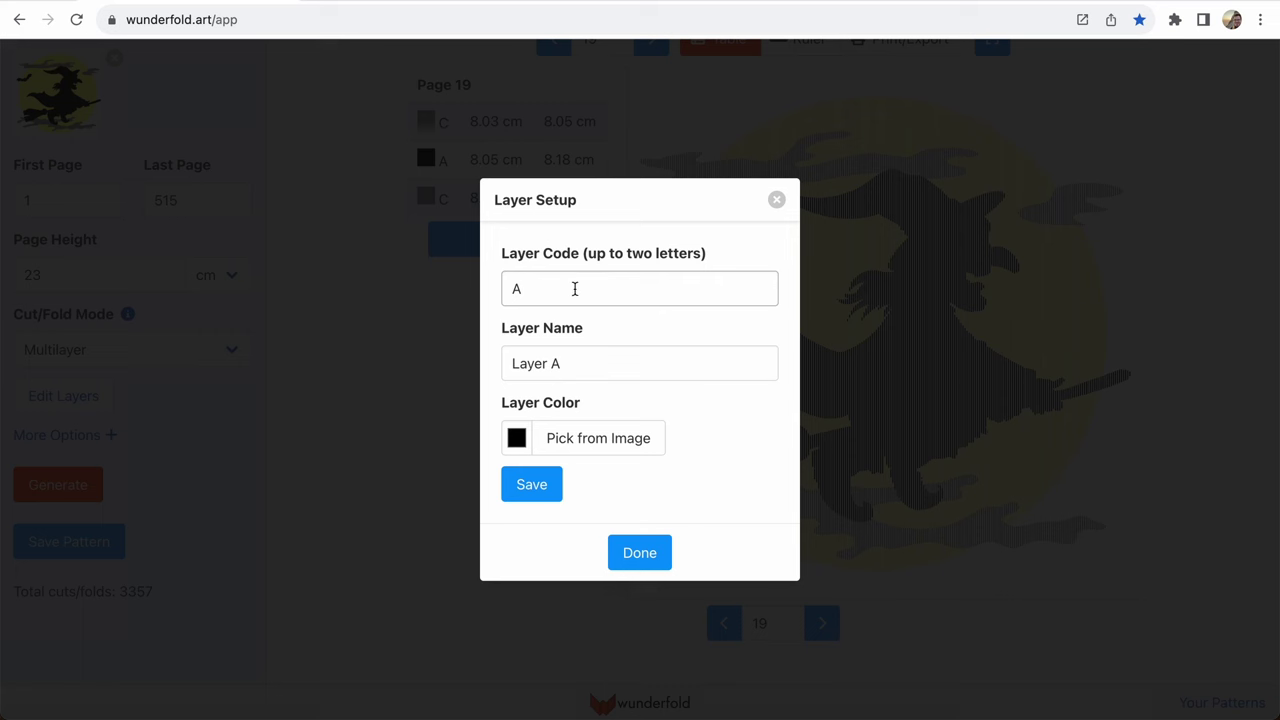
{"action": "left_click", "coordinate": [570, 361]}
{"action": "triple_click", "coordinate": [569, 361]}
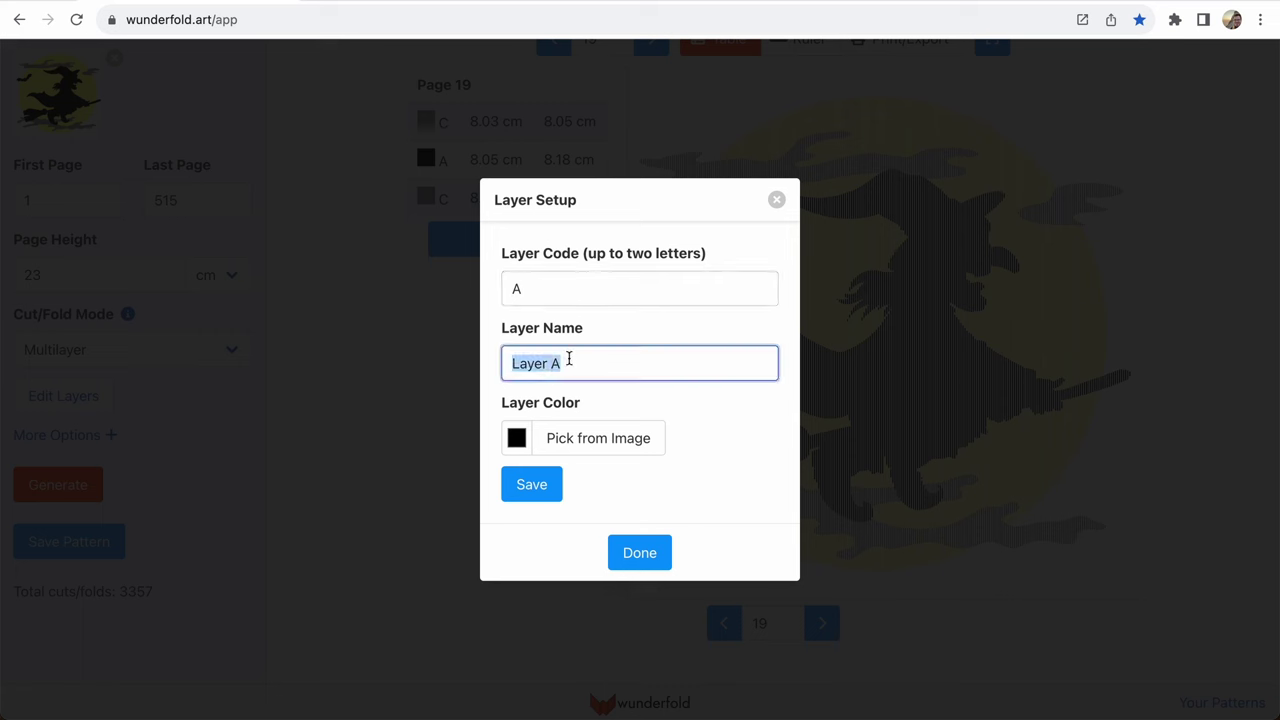
{"action": "type", "text": "Bl"}
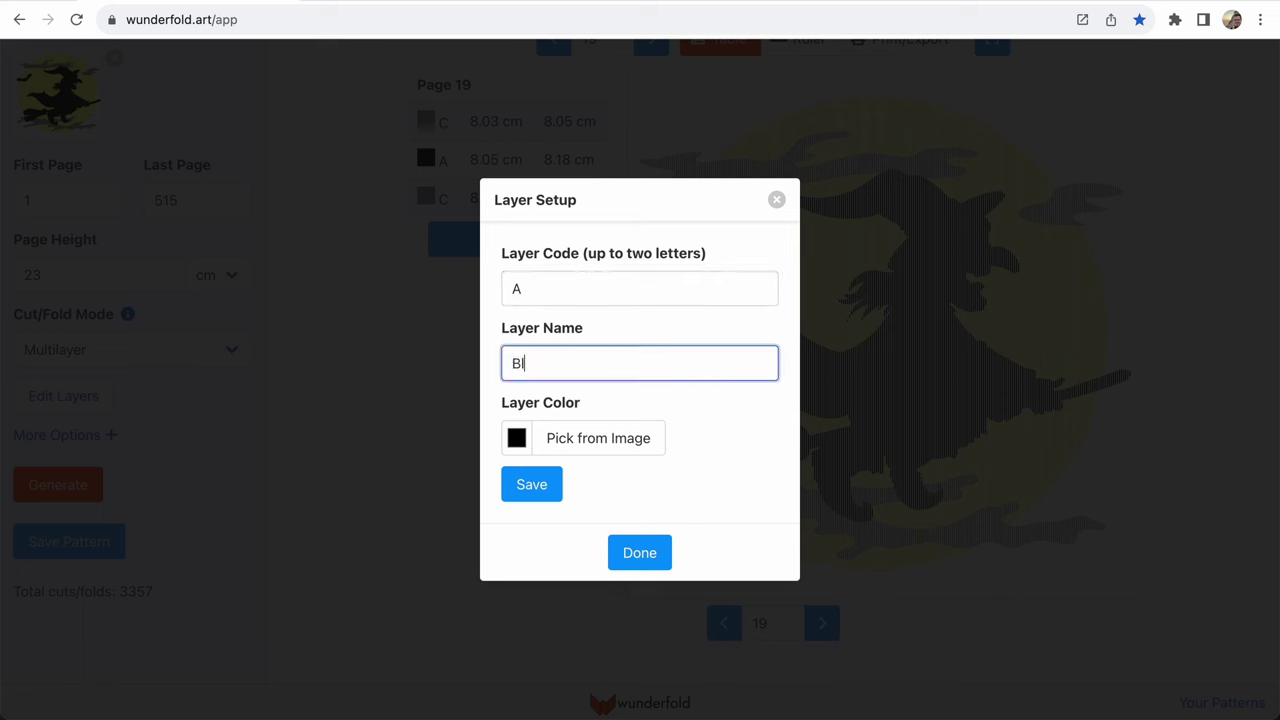
{"action": "type", "text": "ack"}
{"action": "key", "text": "BackSpace"}
{"action": "key", "text": "BackSpace"}
{"action": "key", "text": "BackSpace"}
{"action": "type", "text": "Witch"}
{"action": "left_click", "coordinate": [531, 484]}
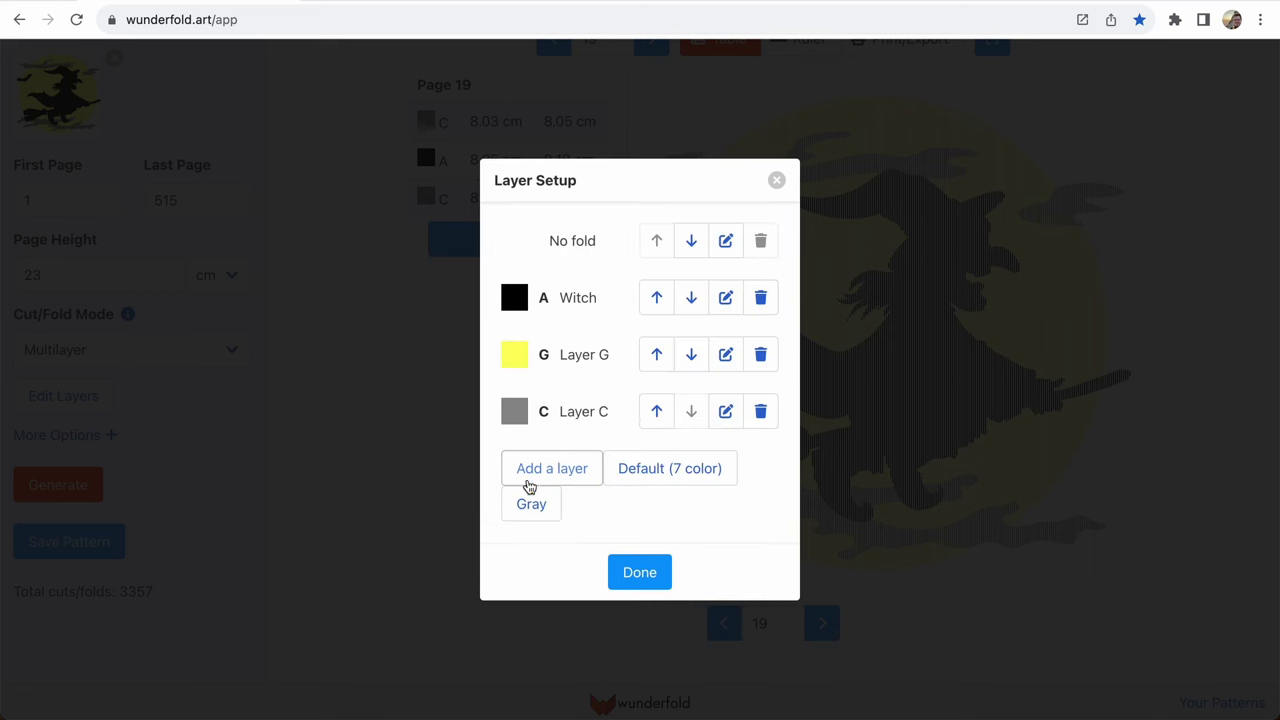
- Rename Layer G to 'Moon' and Layer C to 'Cloud'
{"action": "left_click", "coordinate": [725, 356]}
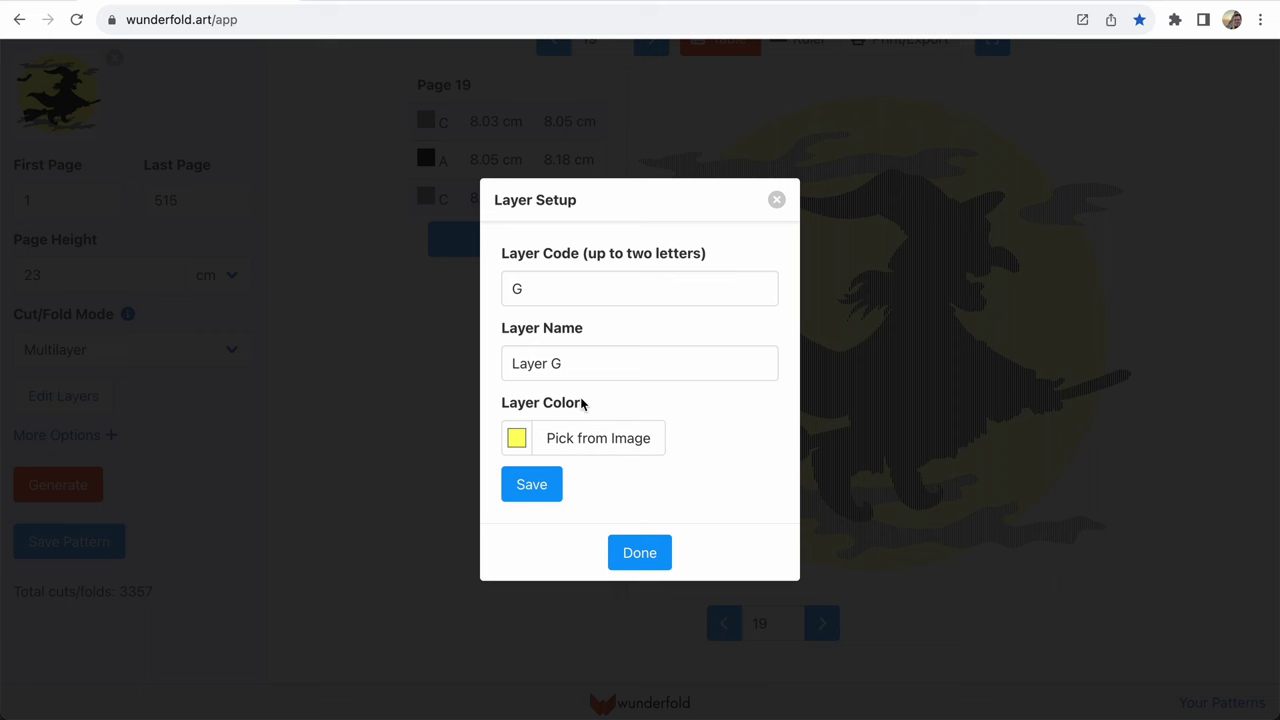
{"action": "triple_click", "coordinate": [598, 369]}
{"action": "type", "text": "M"}
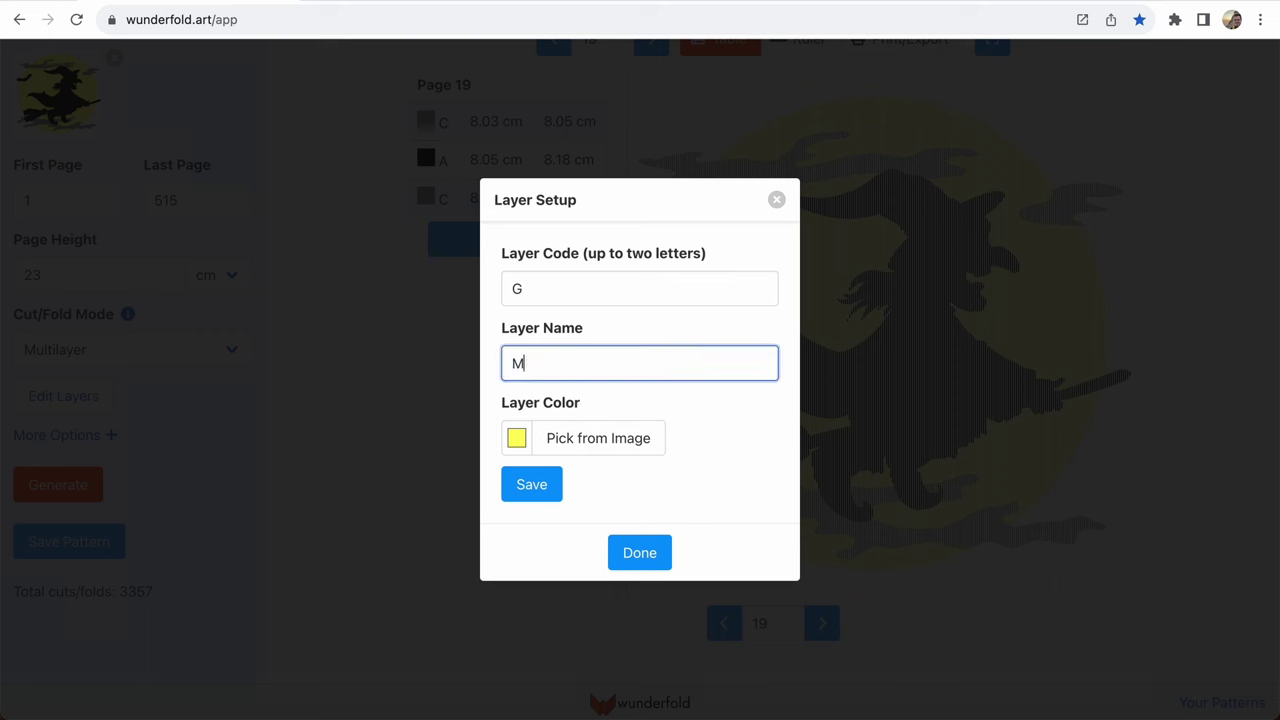
{"action": "type", "text": "oon"}
{"action": "left_click", "coordinate": [557, 483]}
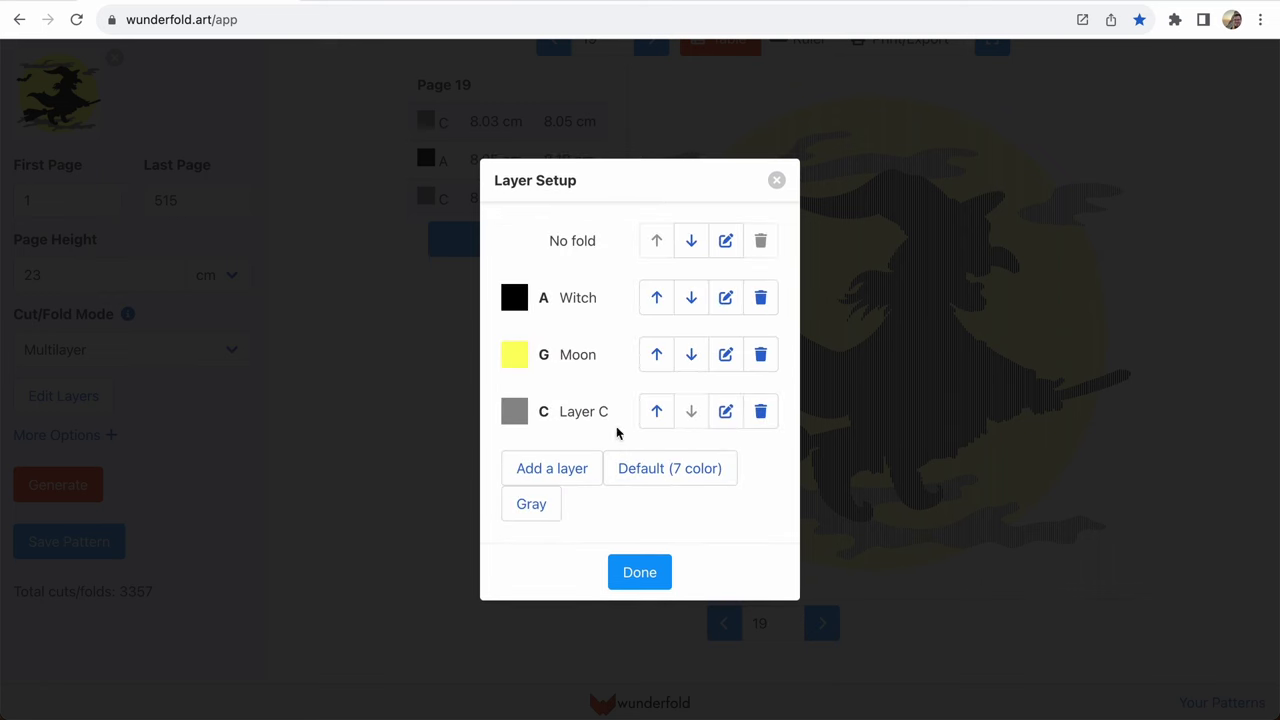
{"action": "left_click", "coordinate": [727, 413]}
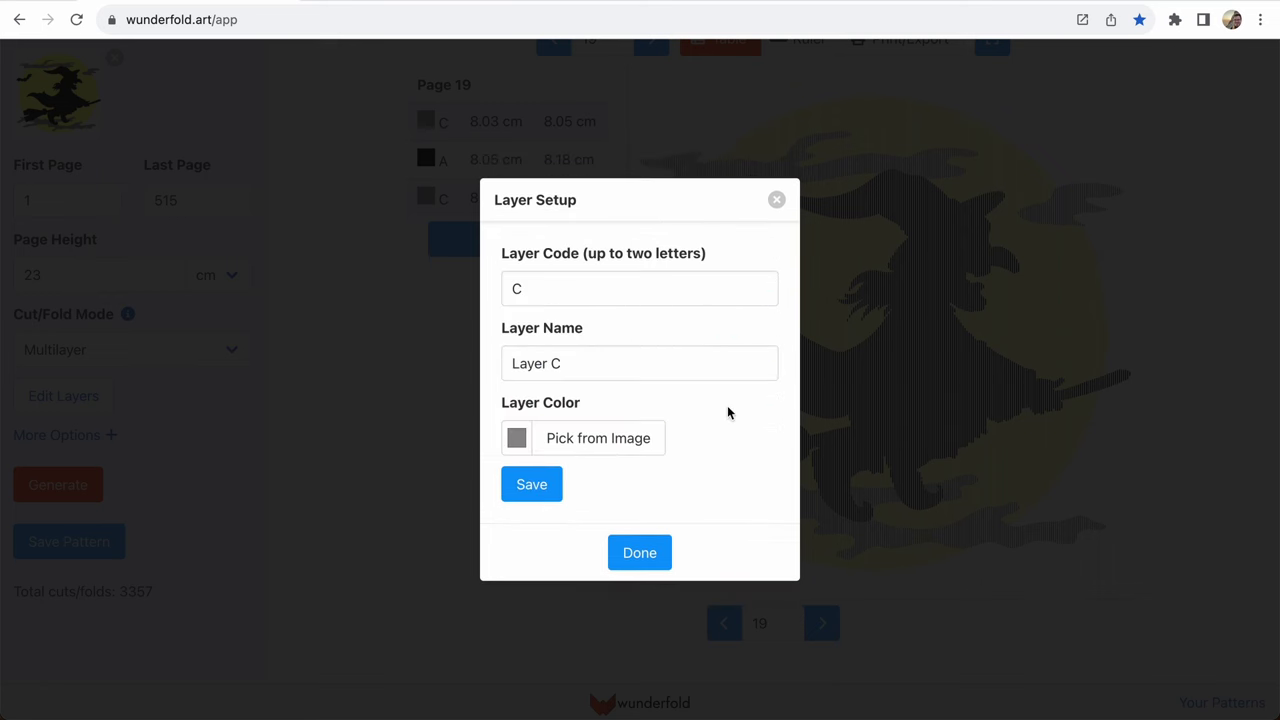
{"action": "triple_click", "coordinate": [573, 357]}
{"action": "type", "text": "Cloud"}
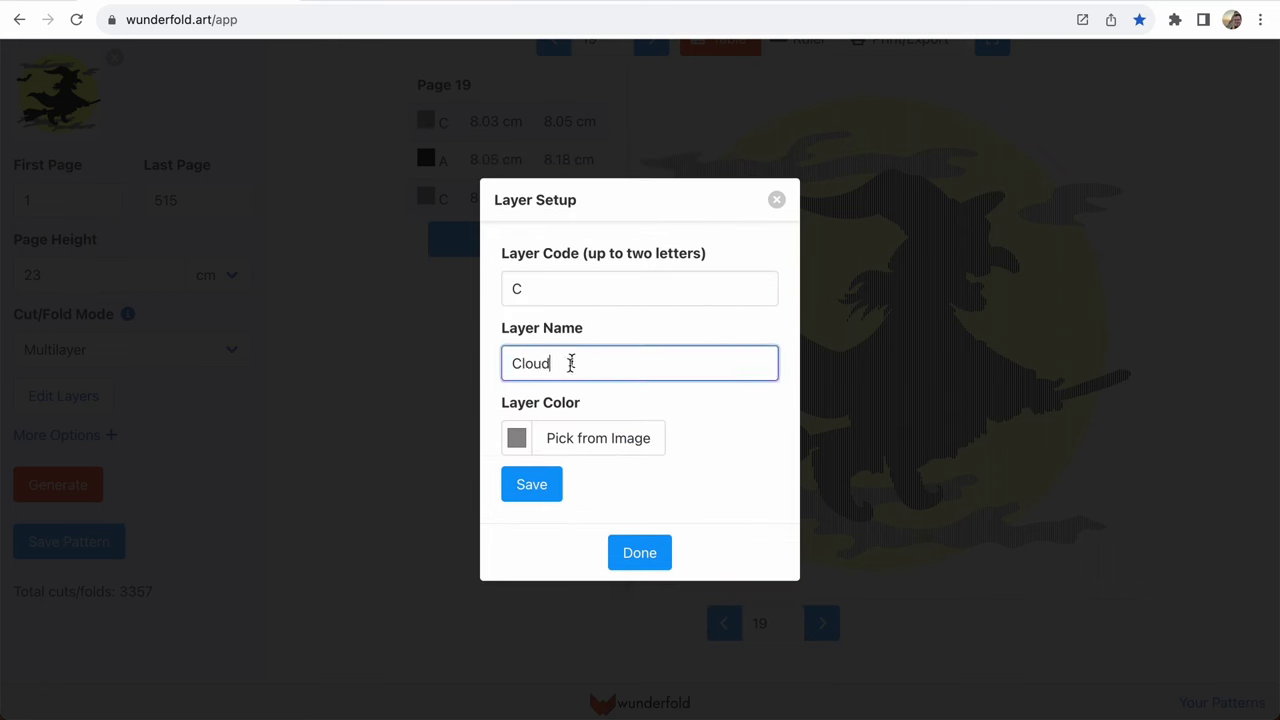
{"action": "left_click", "coordinate": [533, 487]}
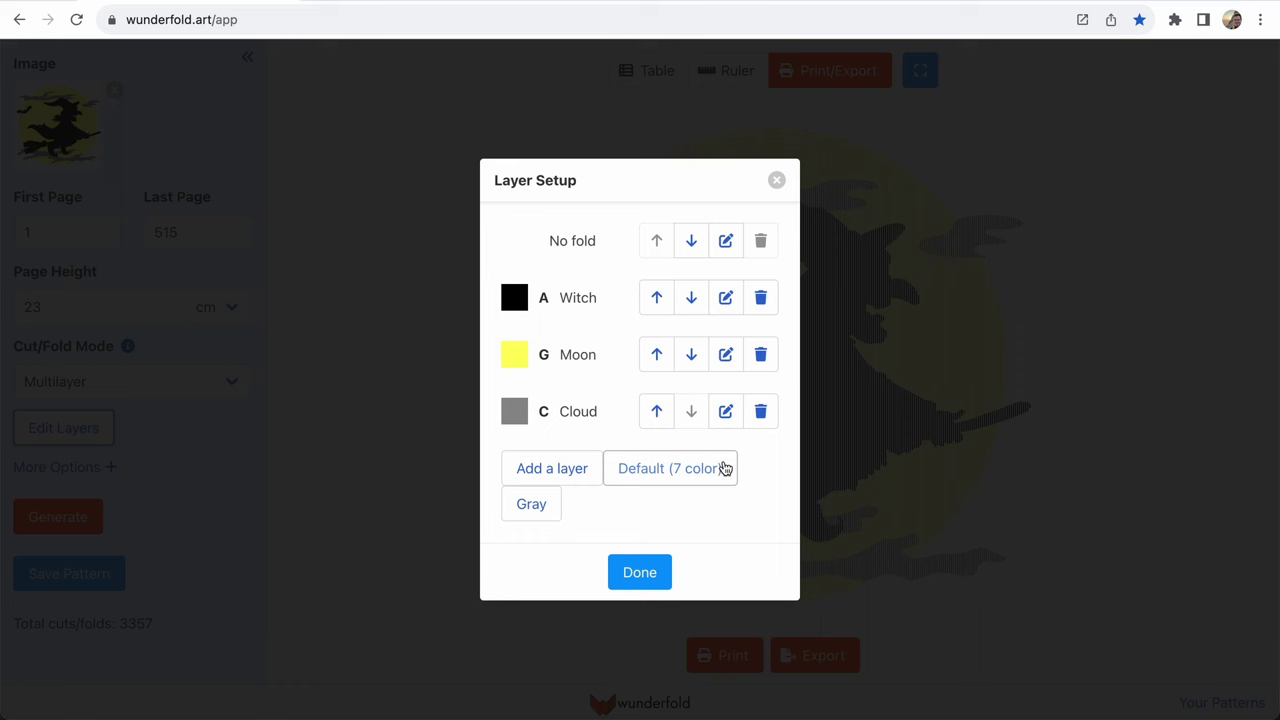
- Raise the vertical spacing to 110 and bring up the export settings
{"action": "left_click", "coordinate": [629, 574]}
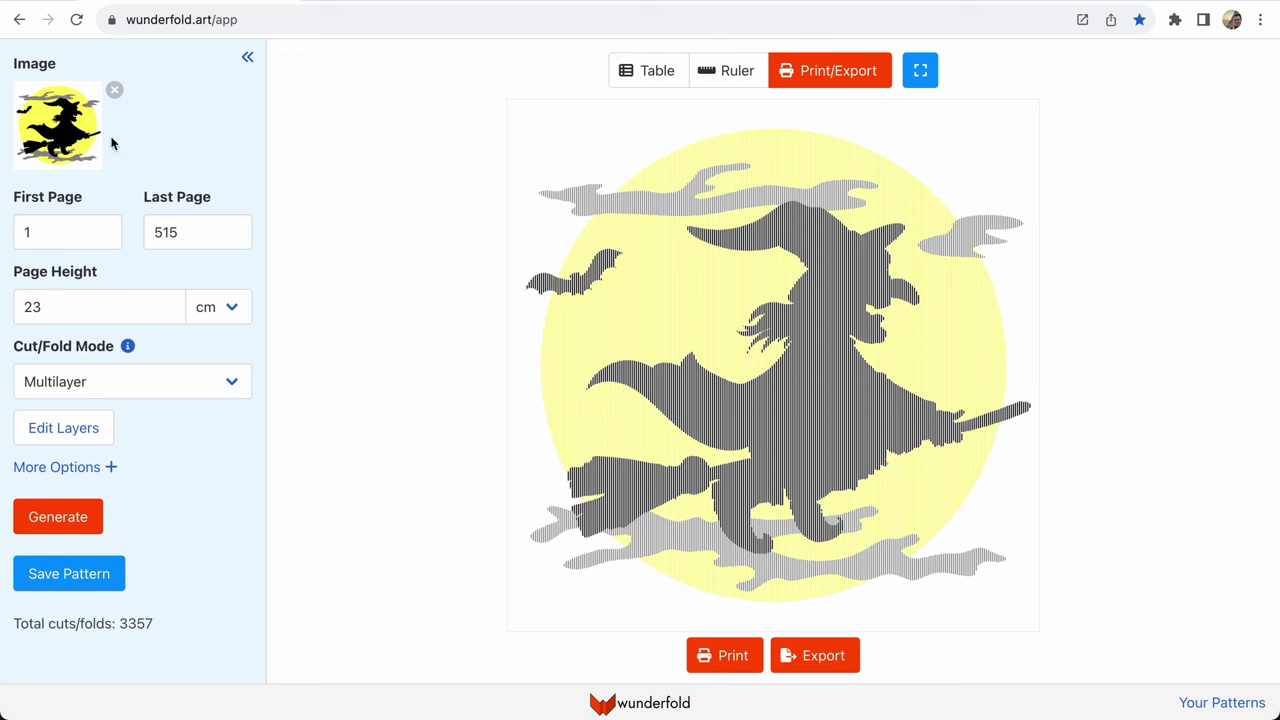
{"action": "left_click", "coordinate": [57, 467]}
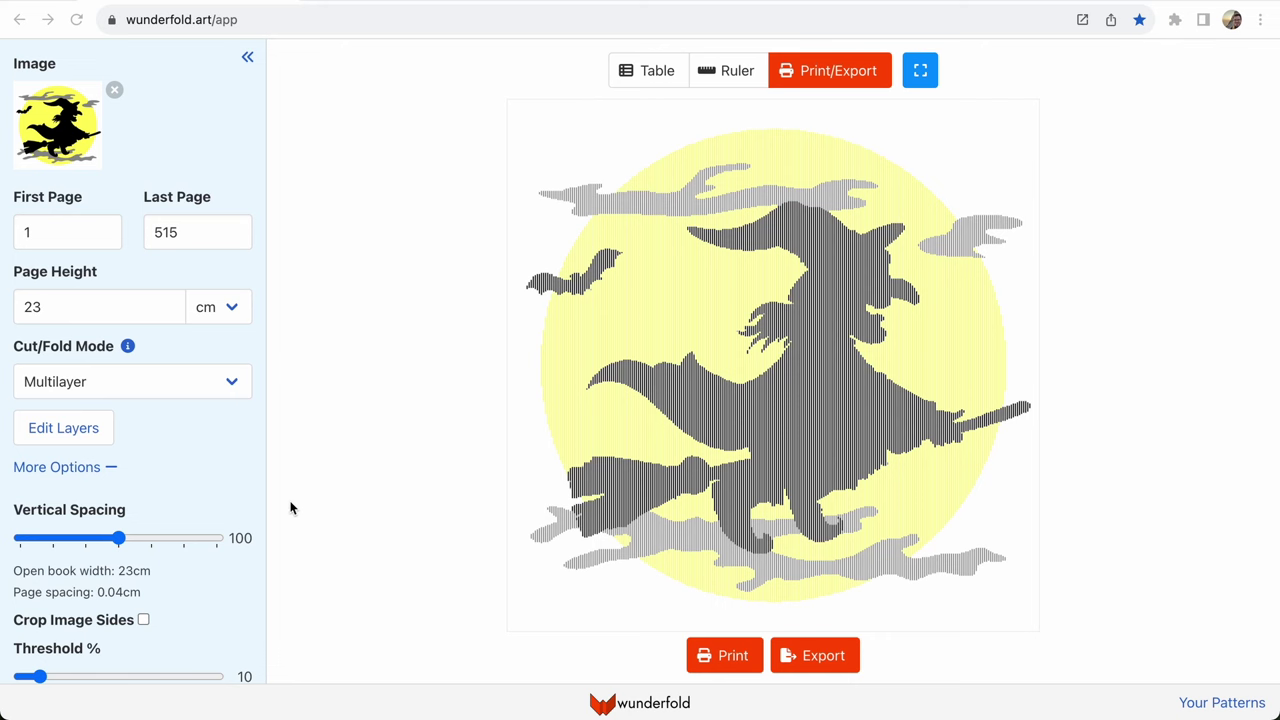
{"action": "left_click", "coordinate": [127, 542]}
{"action": "left_click_drag", "start_coordinate": [127, 542], "coordinate": [132, 541]}
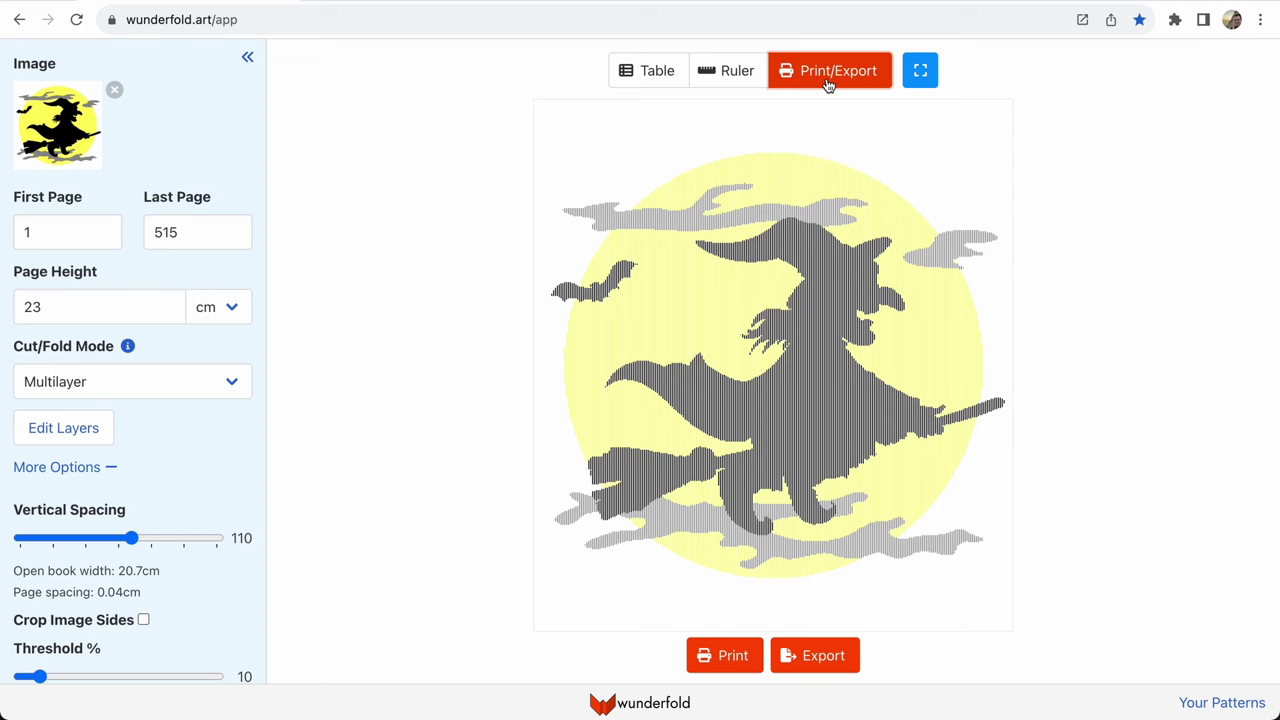
{"action": "left_click", "coordinate": [796, 650]}
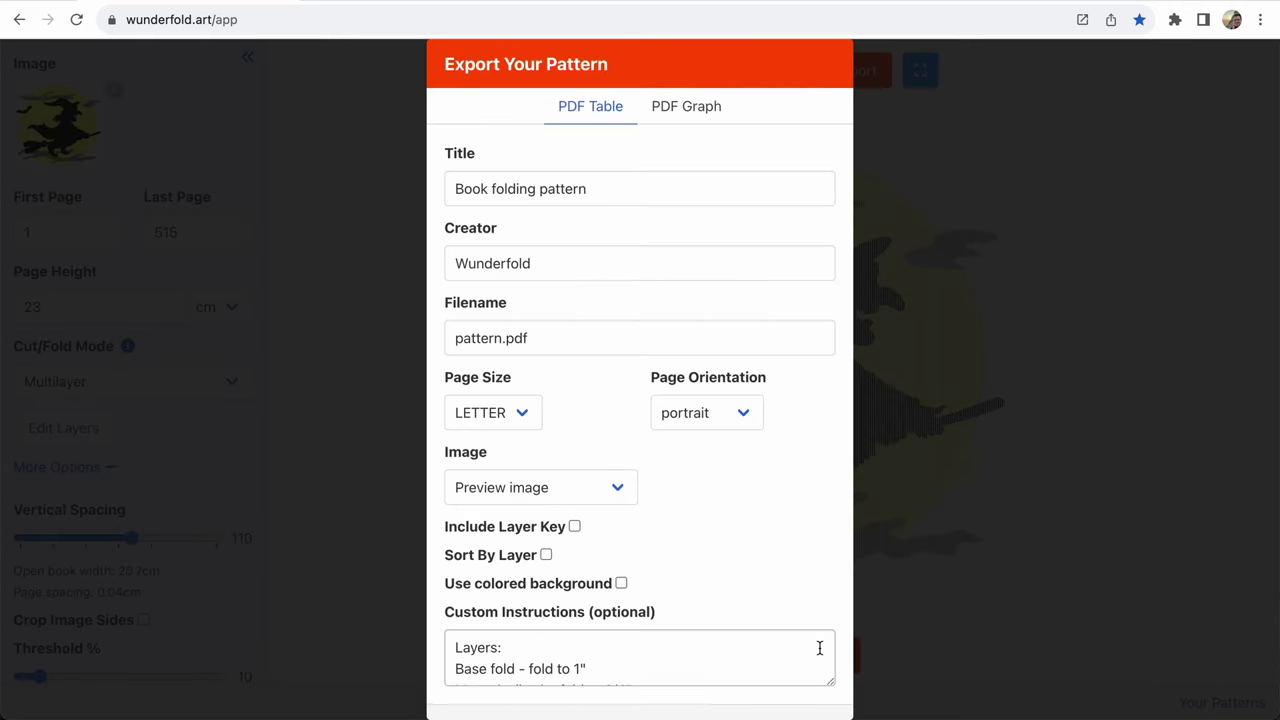
{"action": "scroll", "coordinate": [614, 333], "scroll_direction": "down", "scroll_amount": 1}
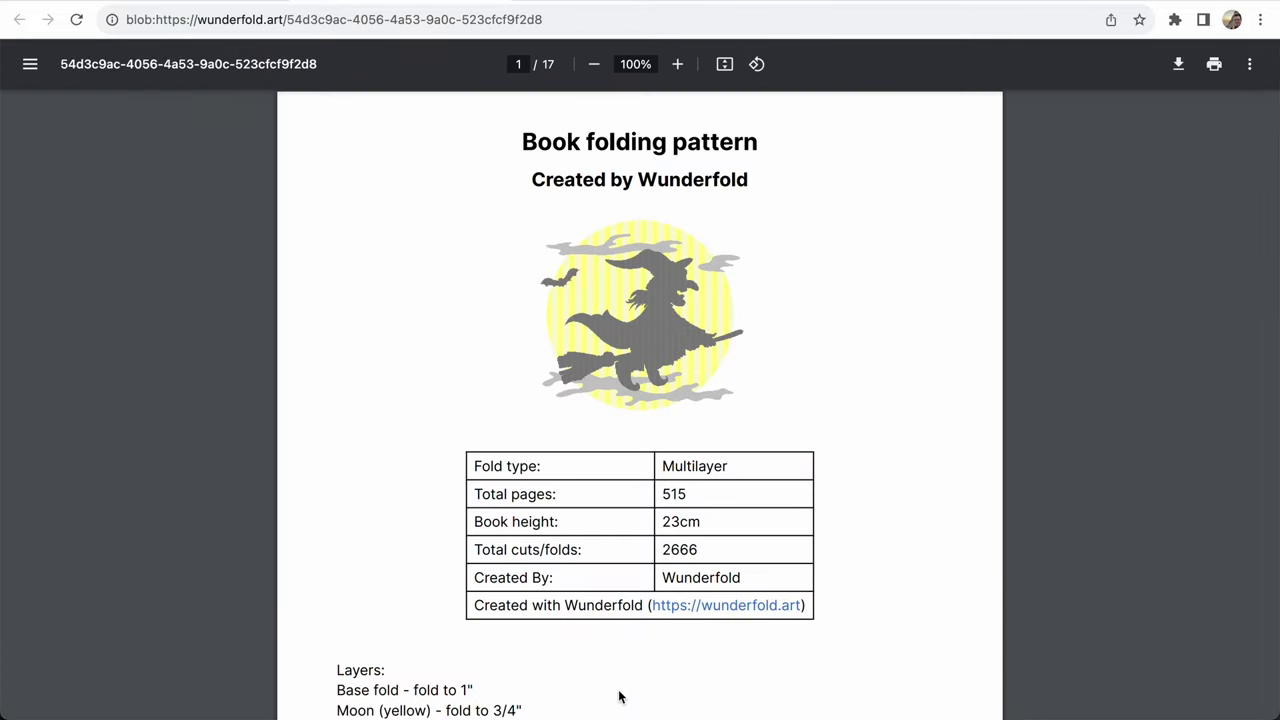
- Scroll the PDF preview down to page 2's cut table for pages 31–57
{"action": "scroll", "coordinate": [619, 696], "scroll_direction": "down", "scroll_amount": 3}
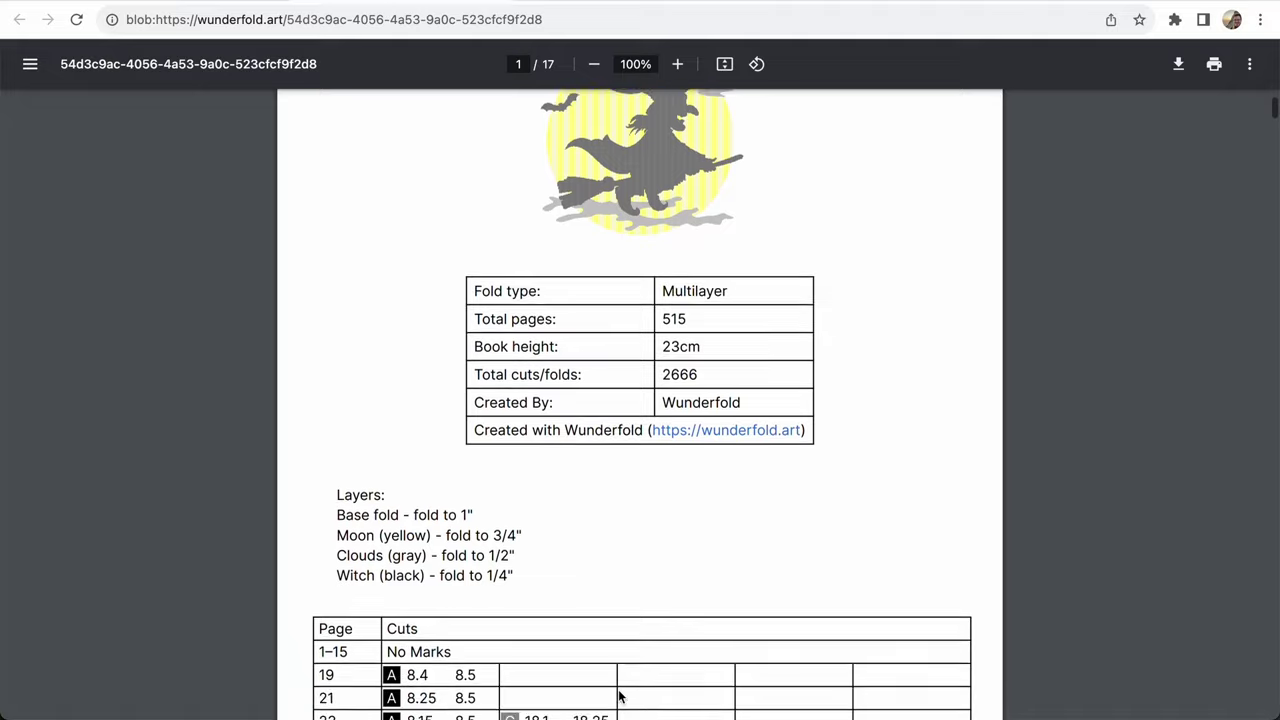
{"action": "scroll", "coordinate": [619, 696], "scroll_direction": "down", "scroll_amount": 3}
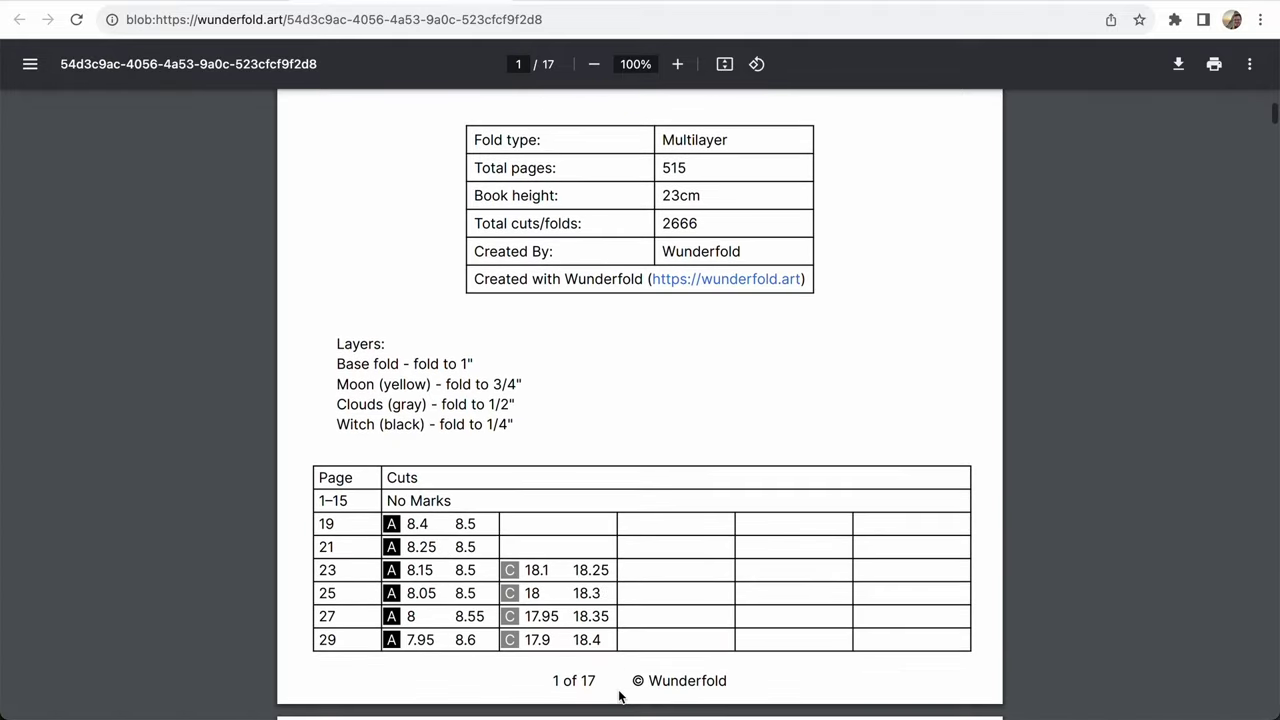
{"action": "scroll", "coordinate": [466, 606], "scroll_direction": "down", "scroll_amount": 3}
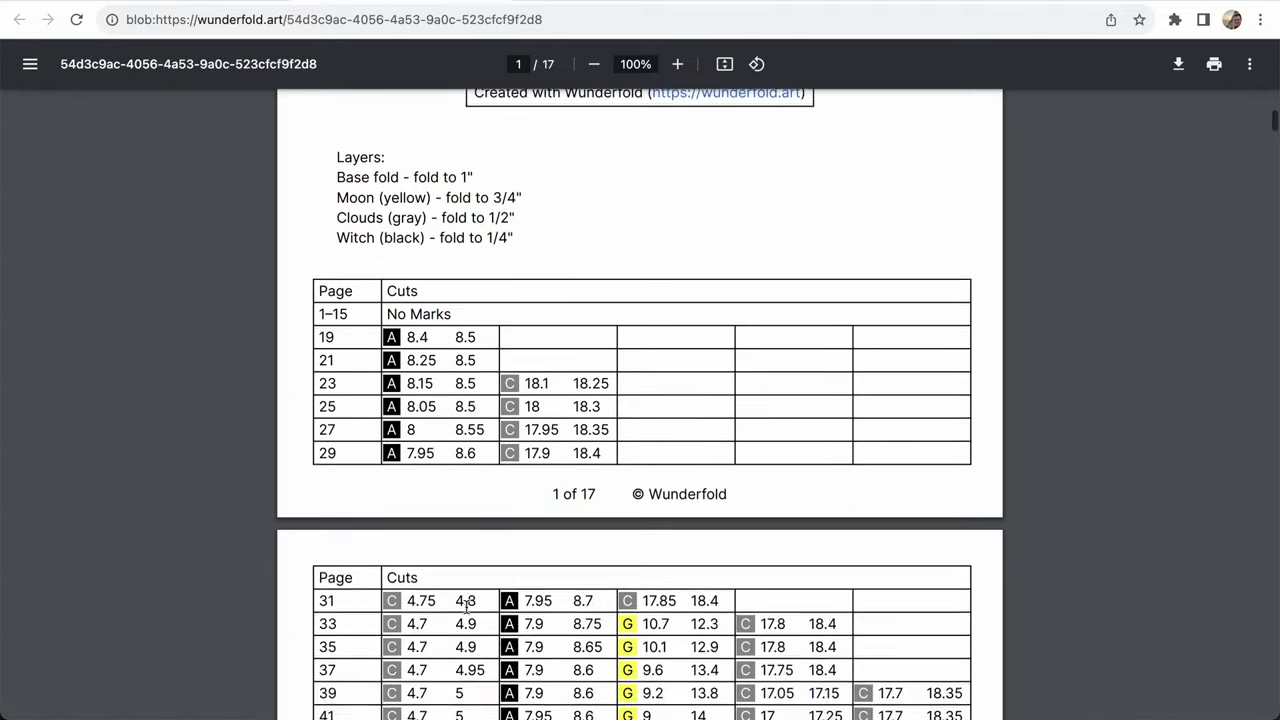
{"action": "scroll", "coordinate": [466, 606], "scroll_direction": "down", "scroll_amount": 3}
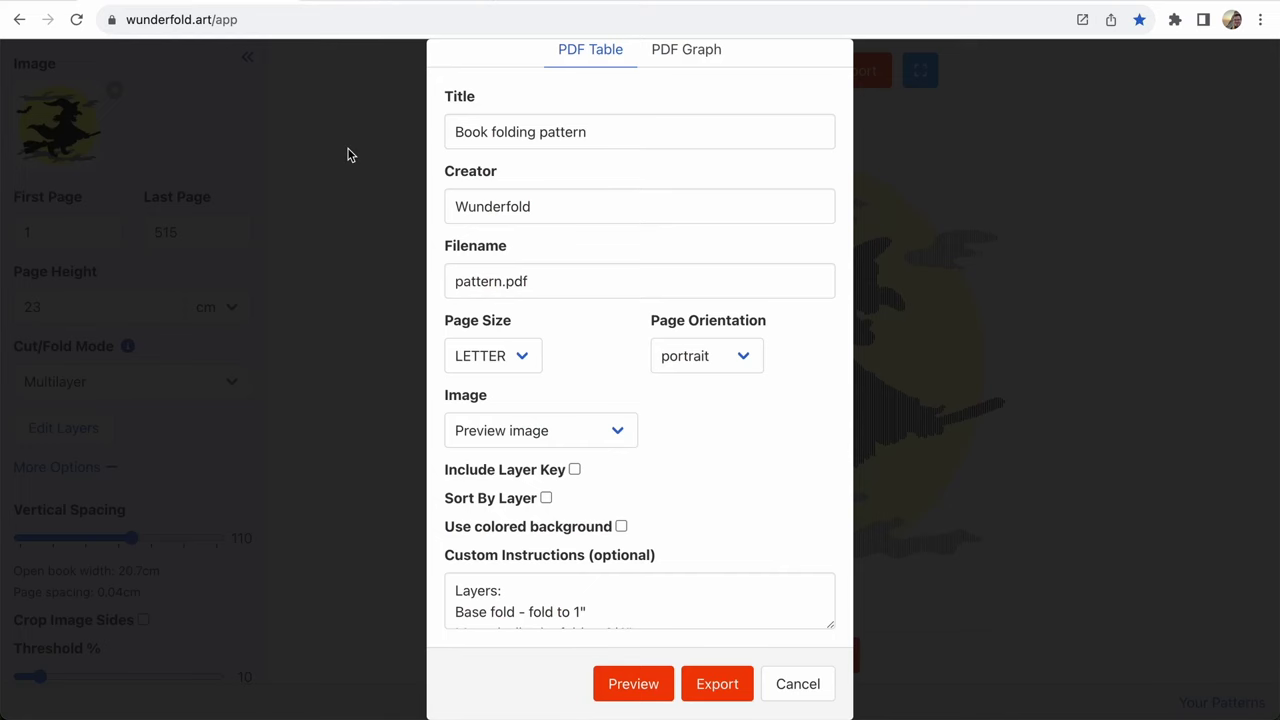
- Change the Moon layer's code from G to B
{"action": "left_click", "coordinate": [349, 154]}
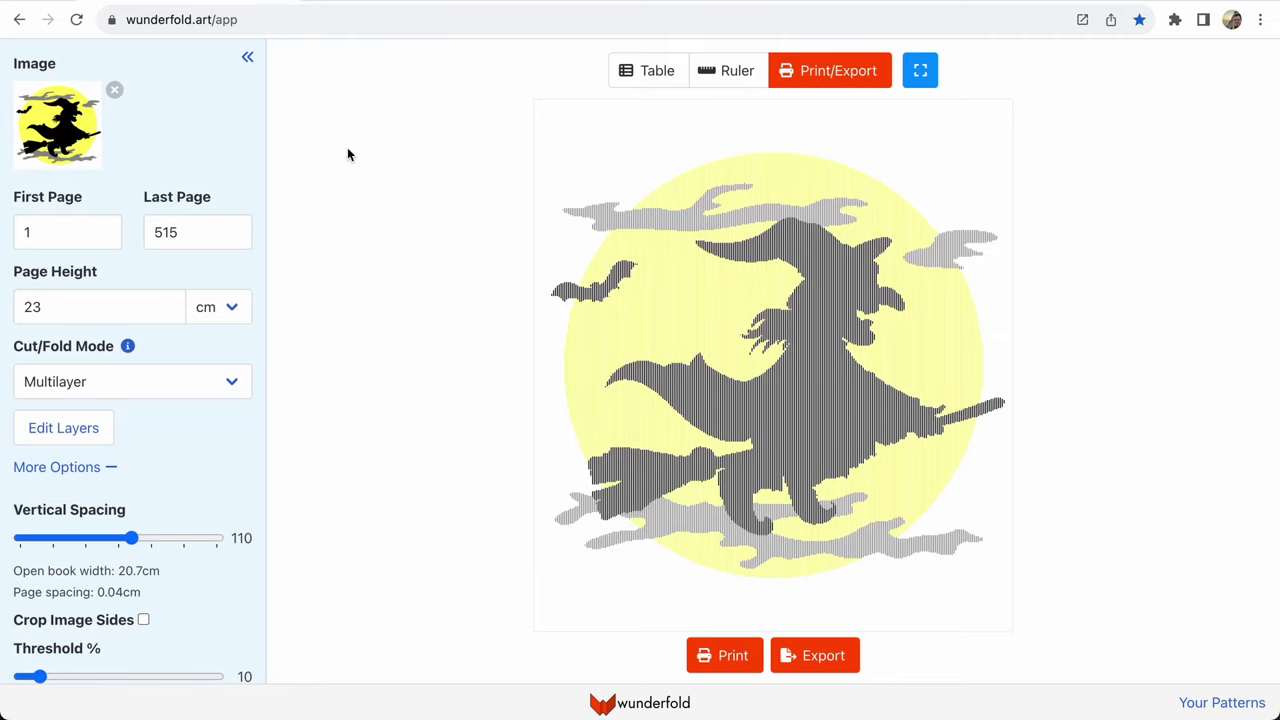
{"action": "left_click", "coordinate": [73, 430]}
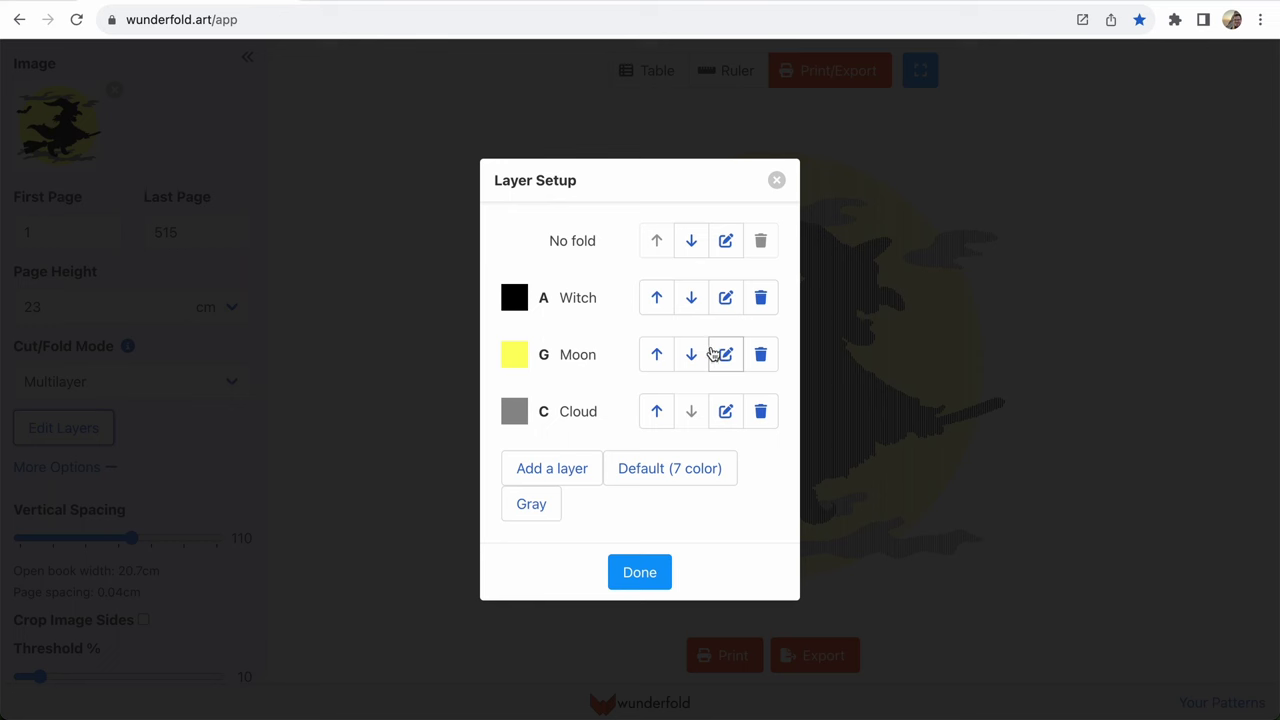
{"action": "left_click", "coordinate": [726, 356]}
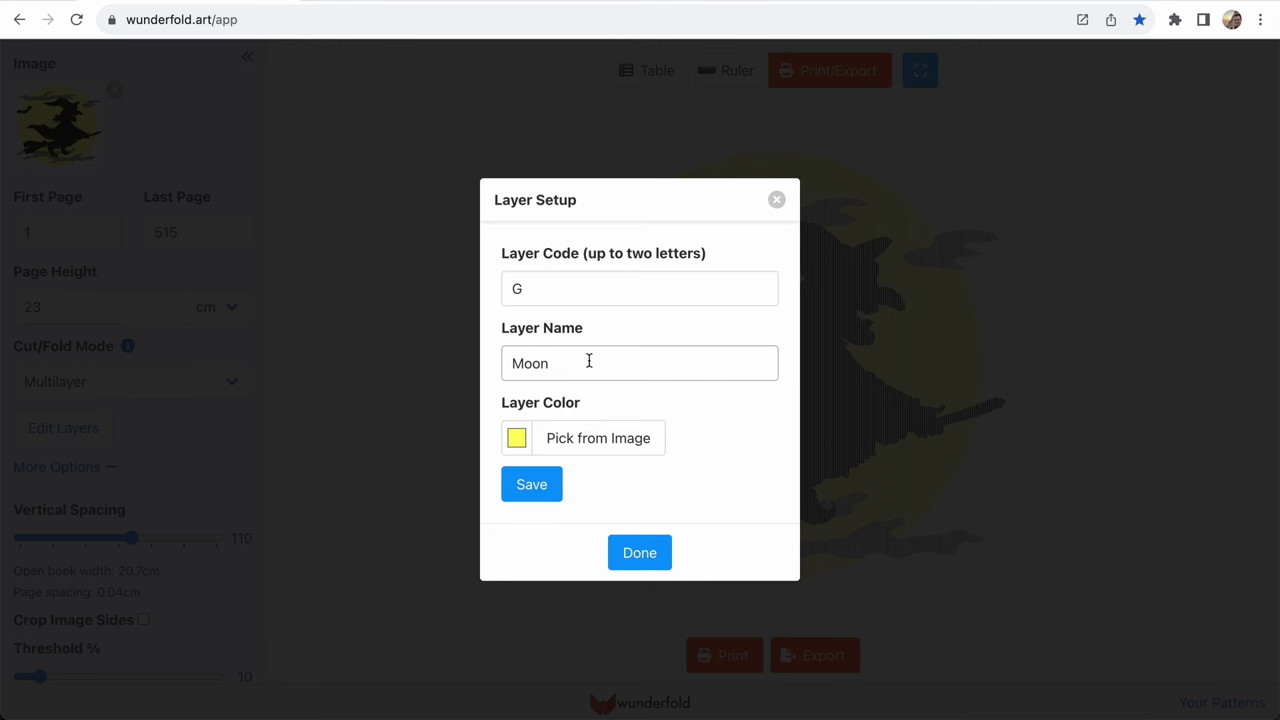
{"action": "left_click", "coordinate": [518, 284]}
{"action": "double_click", "coordinate": [539, 286]}
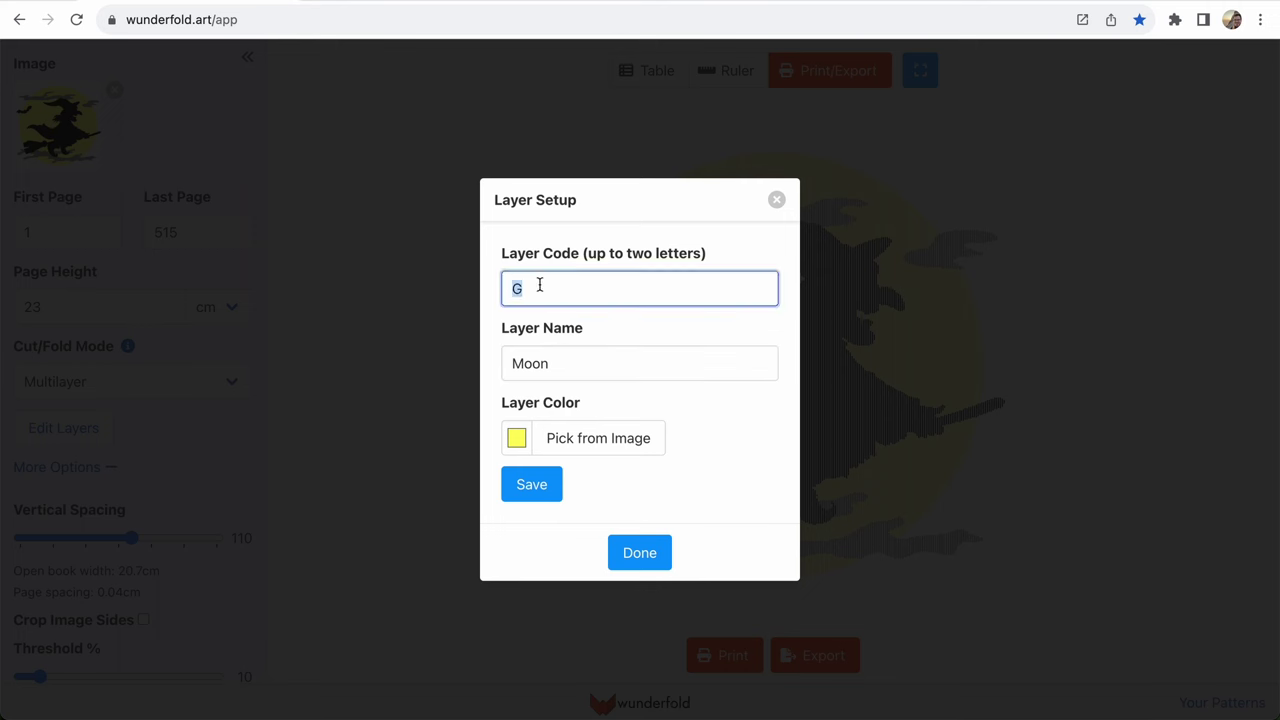
{"action": "type", "text": "M"}
{"action": "key", "text": "super+a"}
{"action": "type", "text": "2"}
{"action": "key", "text": "super+a"}
{"action": "type", "text": "B"}
{"action": "left_click", "coordinate": [530, 490]}
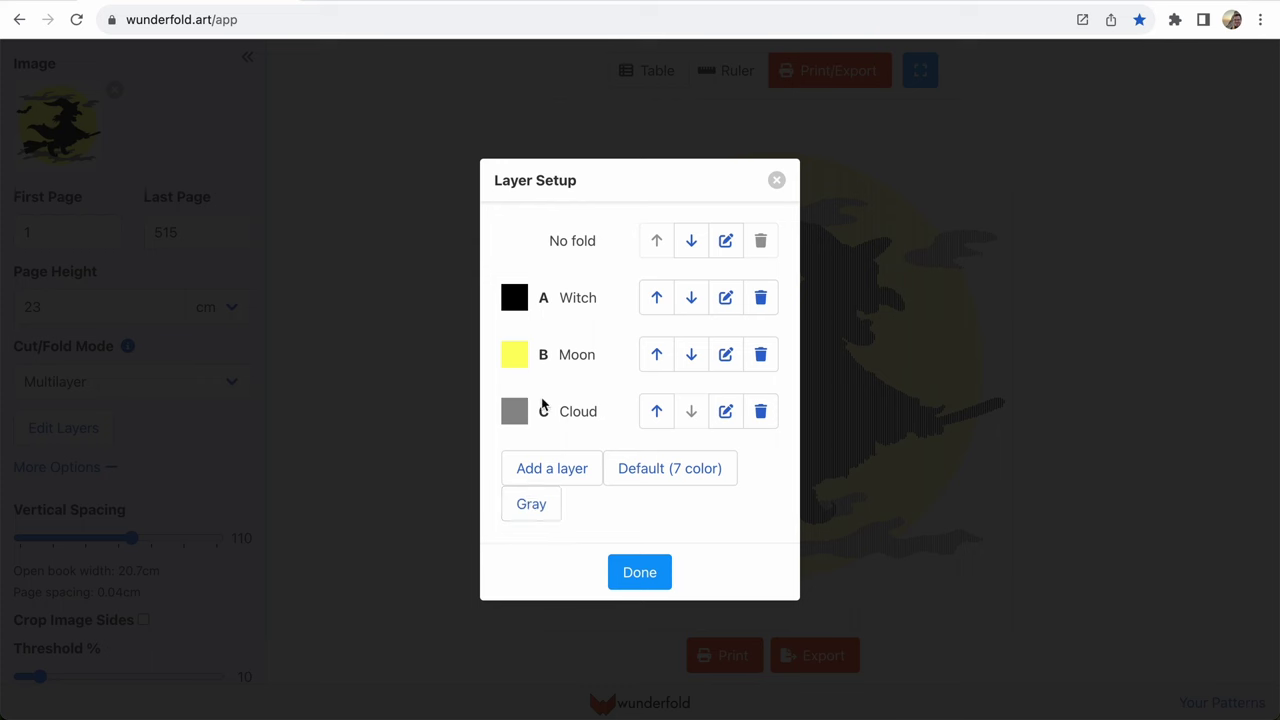
- Export a fresh PDF table preview of the pattern
{"action": "left_click", "coordinate": [641, 578]}
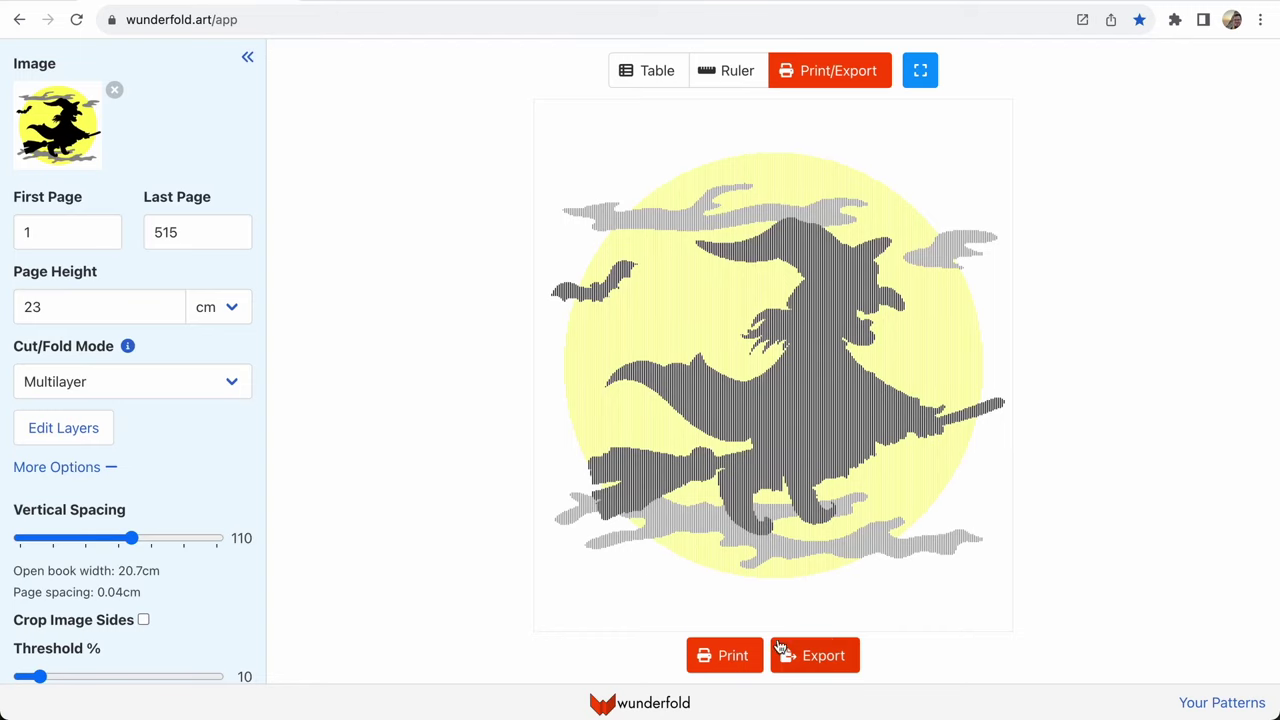
{"action": "left_click", "coordinate": [811, 655]}
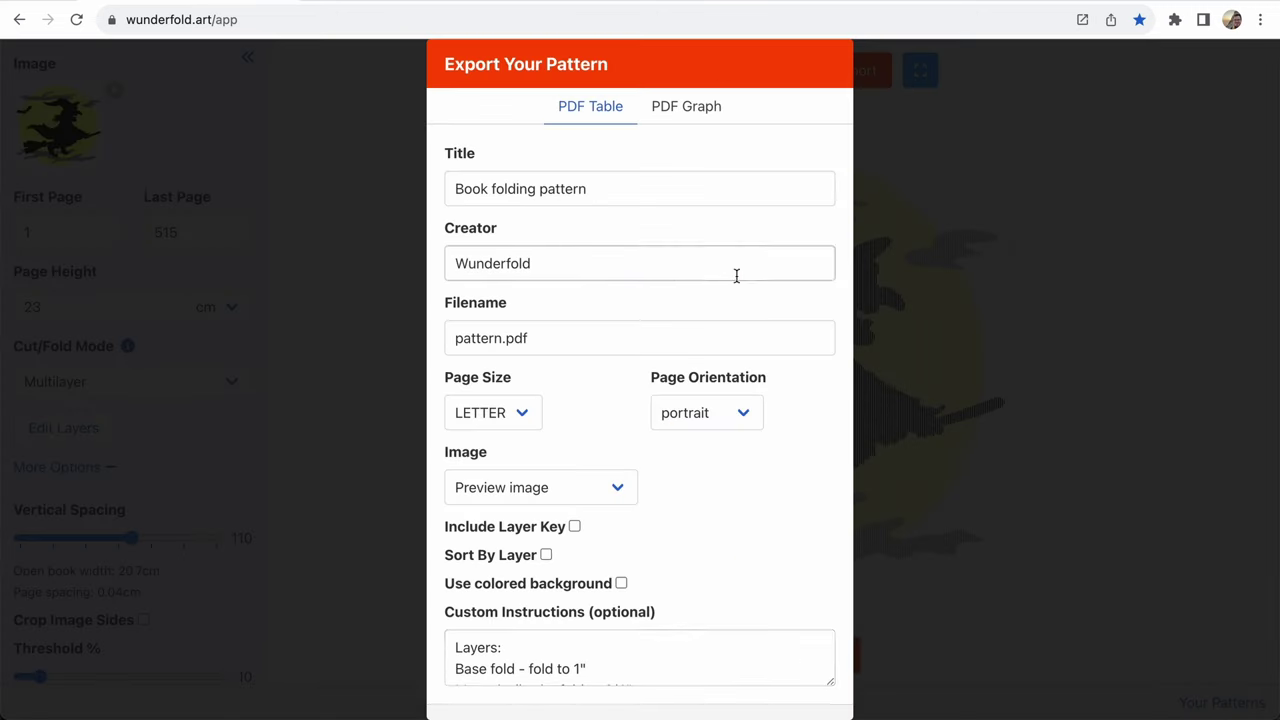
{"action": "scroll", "coordinate": [737, 277], "scroll_direction": "down", "scroll_amount": 1}
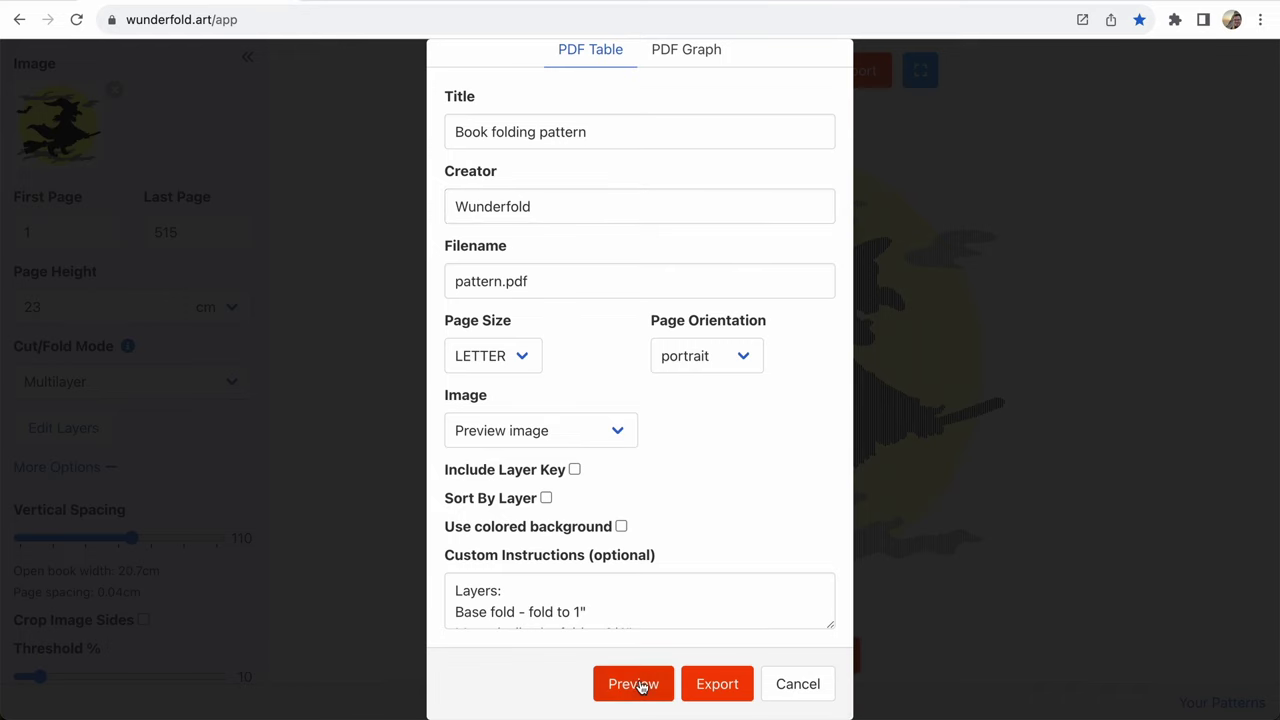
{"action": "left_click", "coordinate": [641, 686]}
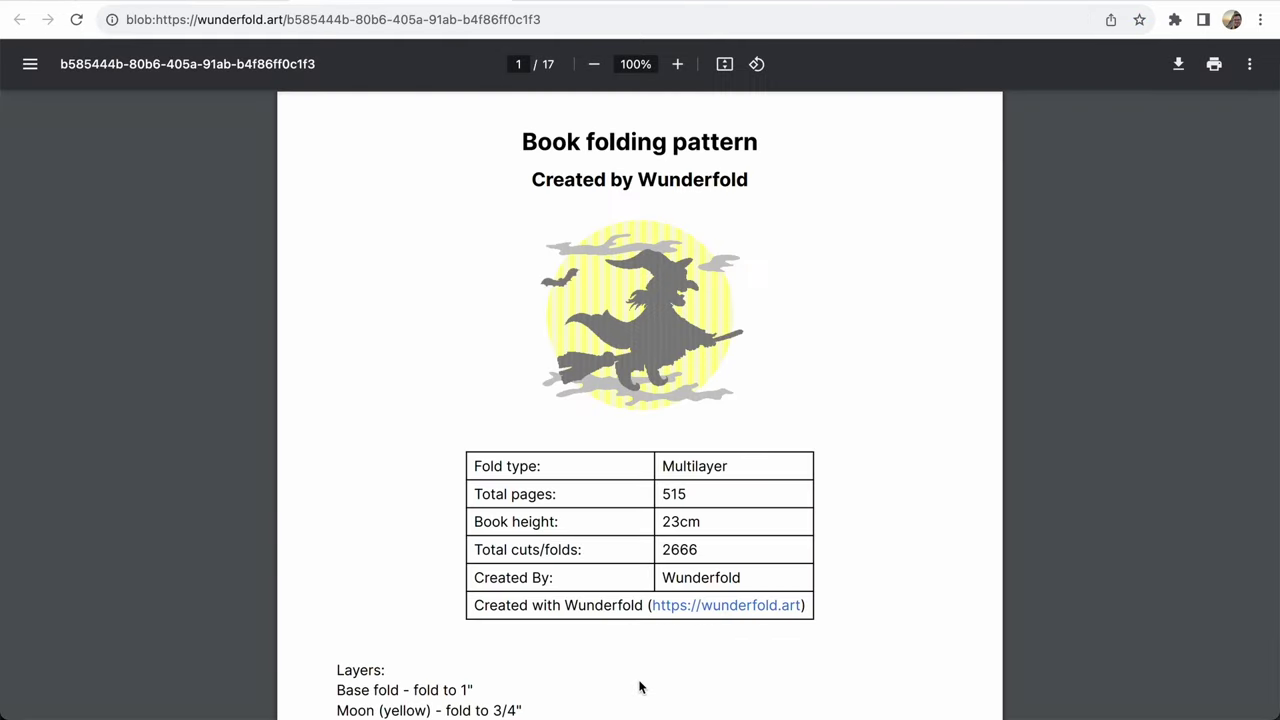
- Scroll the cut table and inspect row 45's 8.6 depths for layers A and B
{"action": "scroll", "coordinate": [658, 478], "scroll_direction": "down", "scroll_amount": 1}
{"action": "scroll", "coordinate": [658, 478], "scroll_direction": "down", "scroll_amount": 1}
{"action": "scroll", "coordinate": [658, 478], "scroll_direction": "down", "scroll_amount": 1}
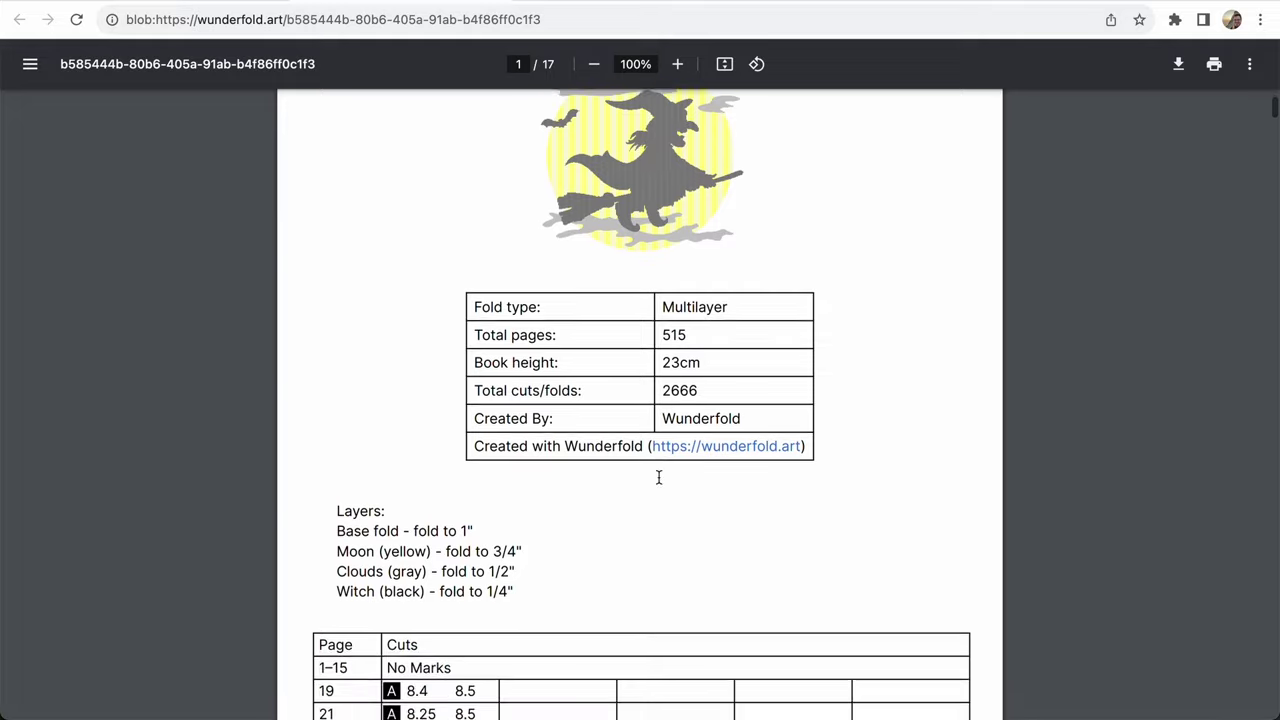
{"action": "scroll", "coordinate": [658, 478], "scroll_direction": "down", "scroll_amount": 1}
{"action": "scroll", "coordinate": [658, 478], "scroll_direction": "down", "scroll_amount": 1}
{"action": "scroll", "coordinate": [658, 478], "scroll_direction": "down", "scroll_amount": 1}
{"action": "scroll", "coordinate": [658, 478], "scroll_direction": "down", "scroll_amount": 1}
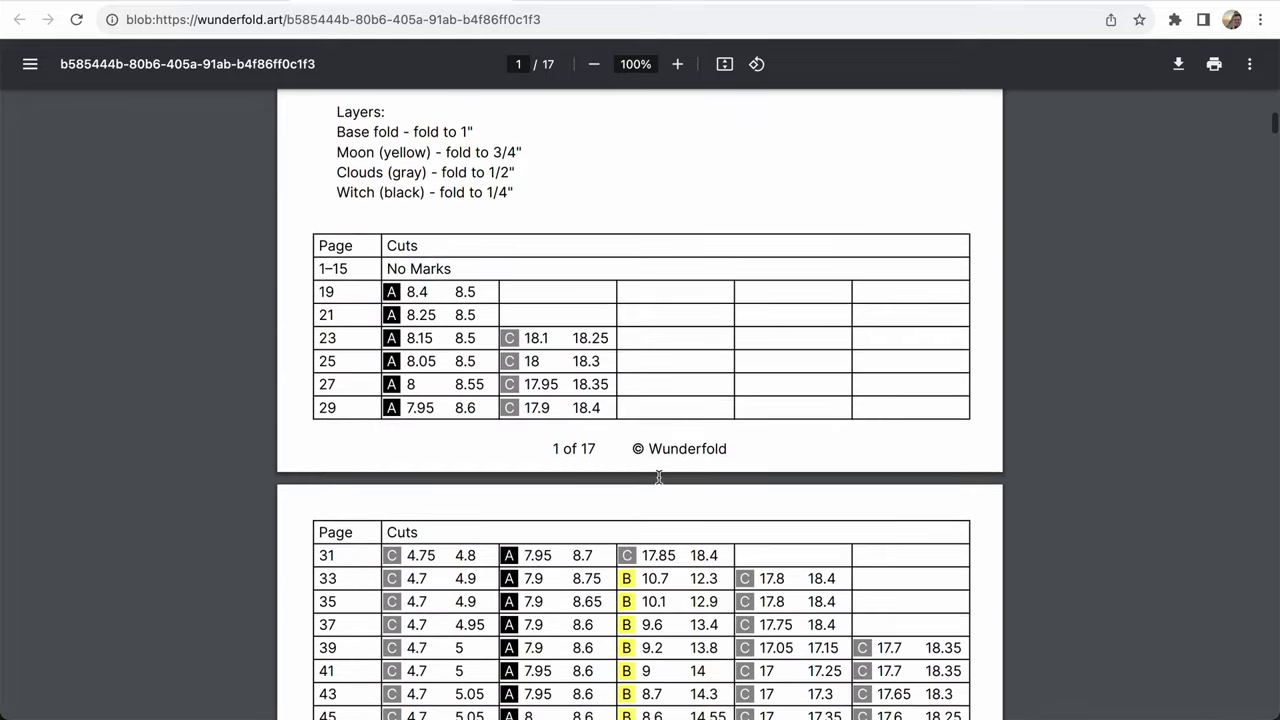
{"action": "scroll", "coordinate": [658, 478], "scroll_direction": "down", "scroll_amount": 1}
{"action": "scroll", "coordinate": [658, 478], "scroll_direction": "down", "scroll_amount": 1}
{"action": "scroll", "coordinate": [659, 478], "scroll_direction": "down", "scroll_amount": 1}
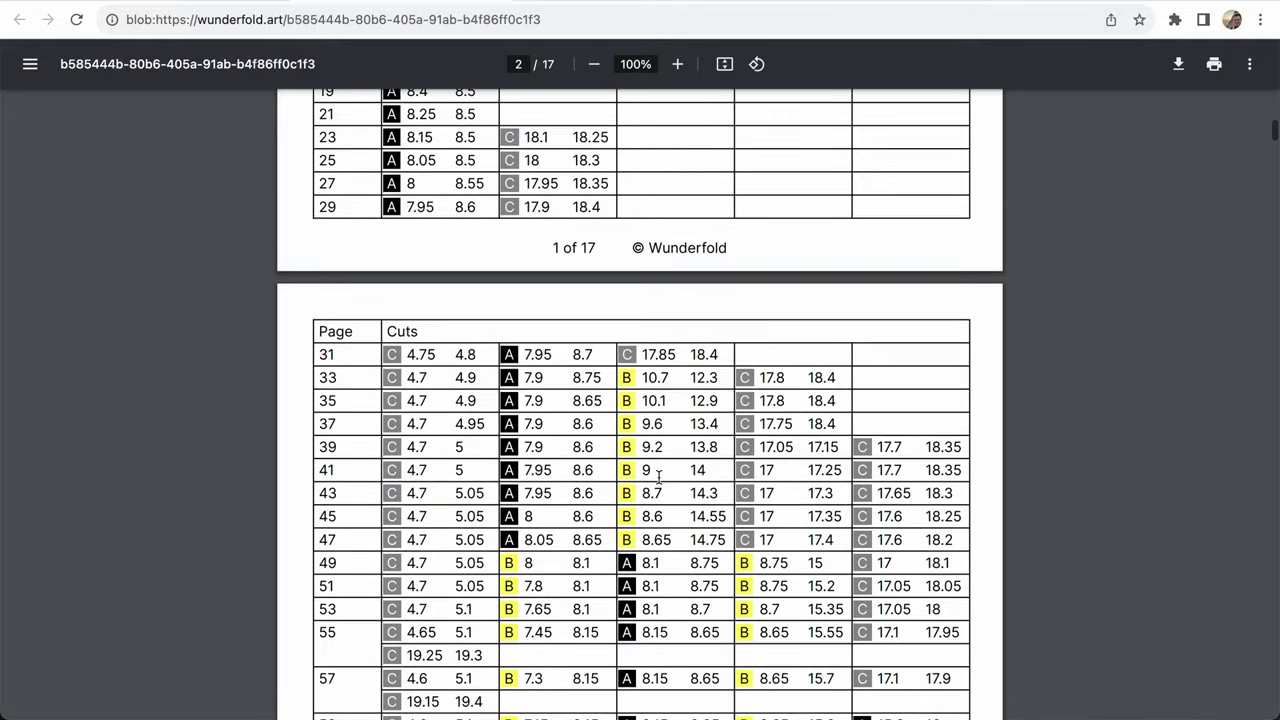
{"action": "scroll", "coordinate": [548, 388], "scroll_direction": "down", "scroll_amount": 1}
{"action": "scroll", "coordinate": [548, 388], "scroll_direction": "down", "scroll_amount": 1}
{"action": "scroll", "coordinate": [548, 388], "scroll_direction": "down", "scroll_amount": 1}
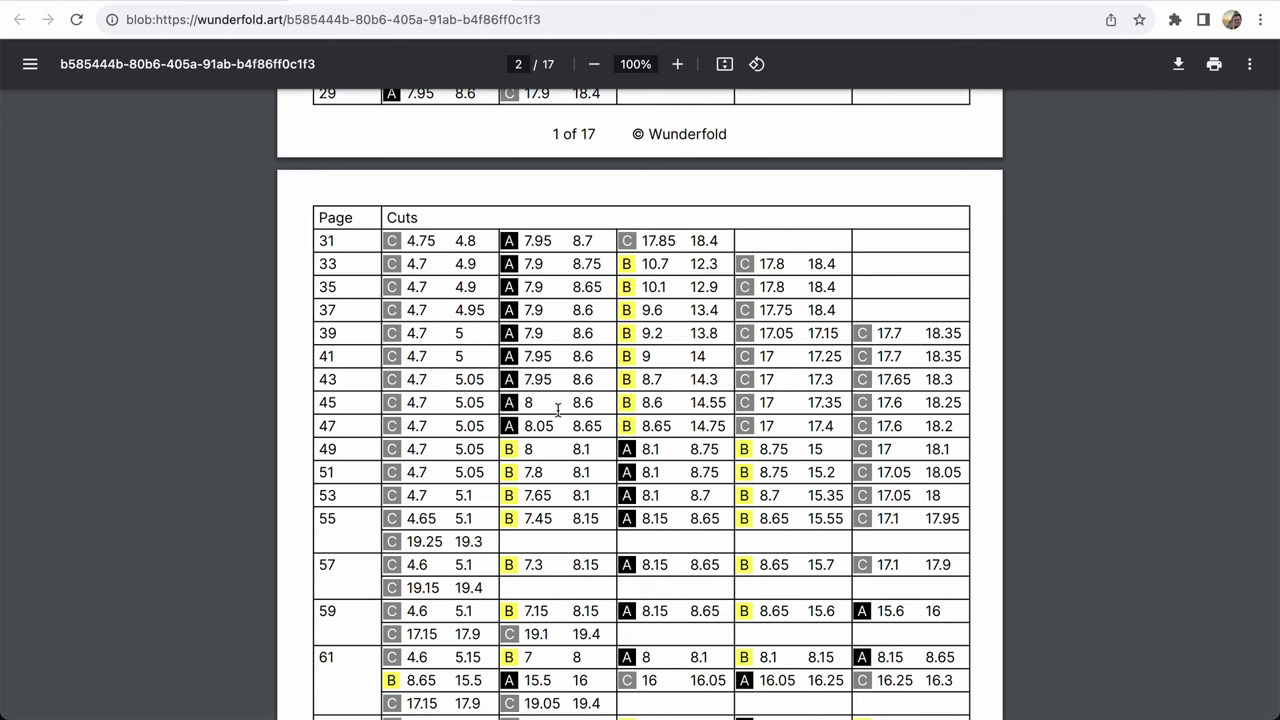
{"action": "left_click_drag", "start_coordinate": [573, 405], "coordinate": [596, 405]}
{"action": "left_click_drag", "start_coordinate": [666, 405], "coordinate": [643, 406]}
{"action": "left_click", "coordinate": [588, 400]}
- Return to page 1 and select the layer fold-depth notes and Base fold line
{"action": "scroll", "coordinate": [624, 404], "scroll_direction": "up", "scroll_amount": 1}
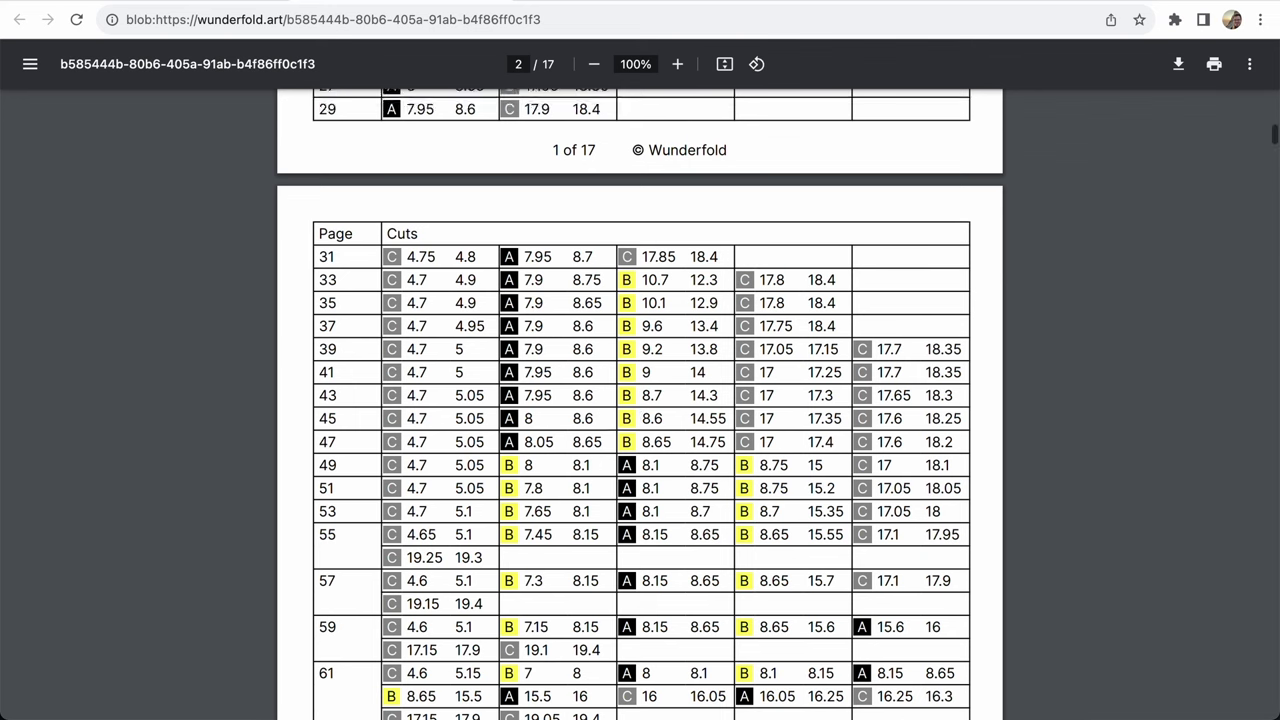
{"action": "scroll", "coordinate": [624, 404], "scroll_direction": "up", "scroll_amount": 4}
{"action": "scroll", "coordinate": [624, 406], "scroll_direction": "up", "scroll_amount": 2}
{"action": "scroll", "coordinate": [623, 408], "scroll_direction": "up", "scroll_amount": 4}
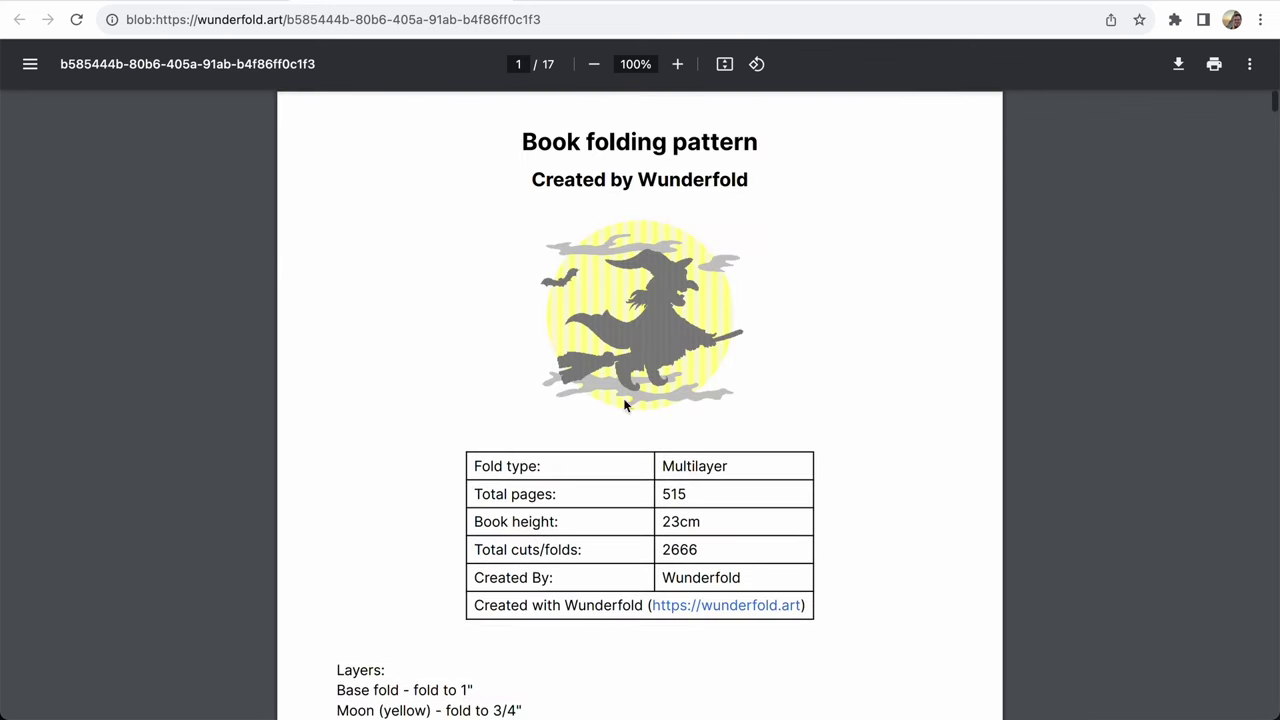
{"action": "scroll", "coordinate": [642, 287], "scroll_direction": "up", "scroll_amount": 5, "text": "ctrl"}
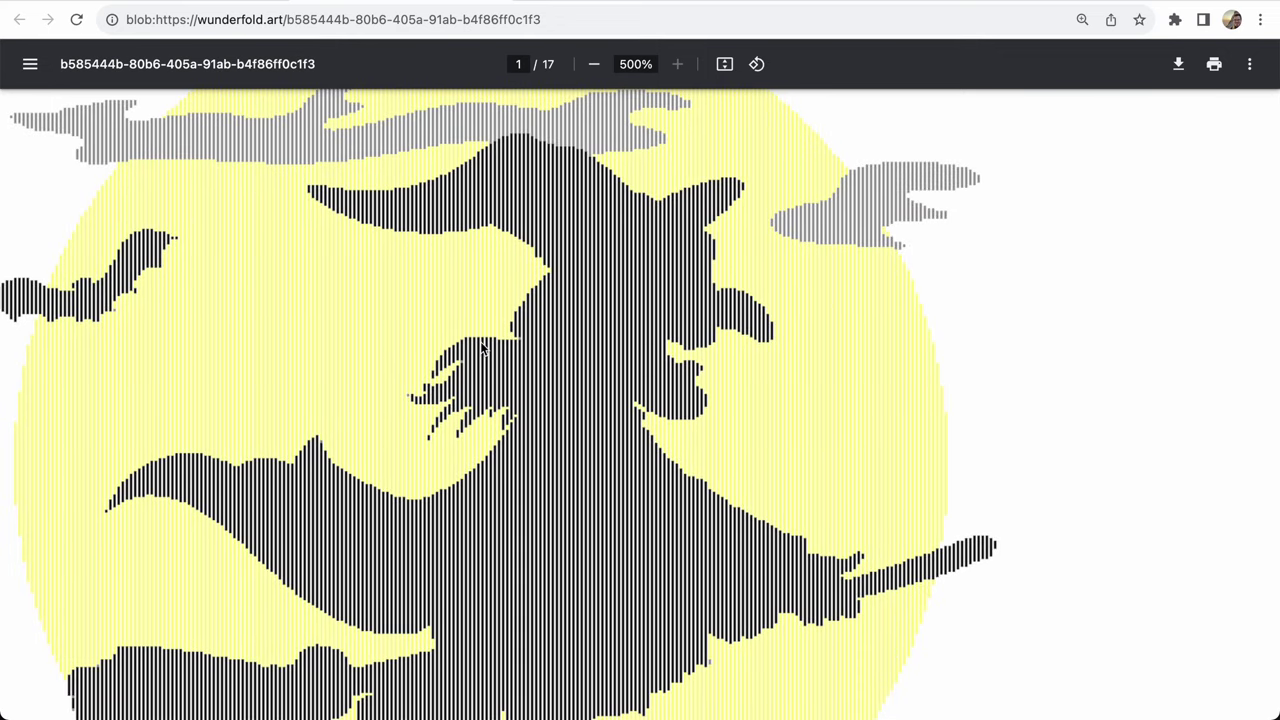
{"action": "scroll", "coordinate": [481, 345], "scroll_direction": "down", "scroll_amount": 10, "text": "ctrl"}
{"action": "scroll", "coordinate": [481, 348], "scroll_direction": "down", "scroll_amount": 3, "text": "ctrl"}
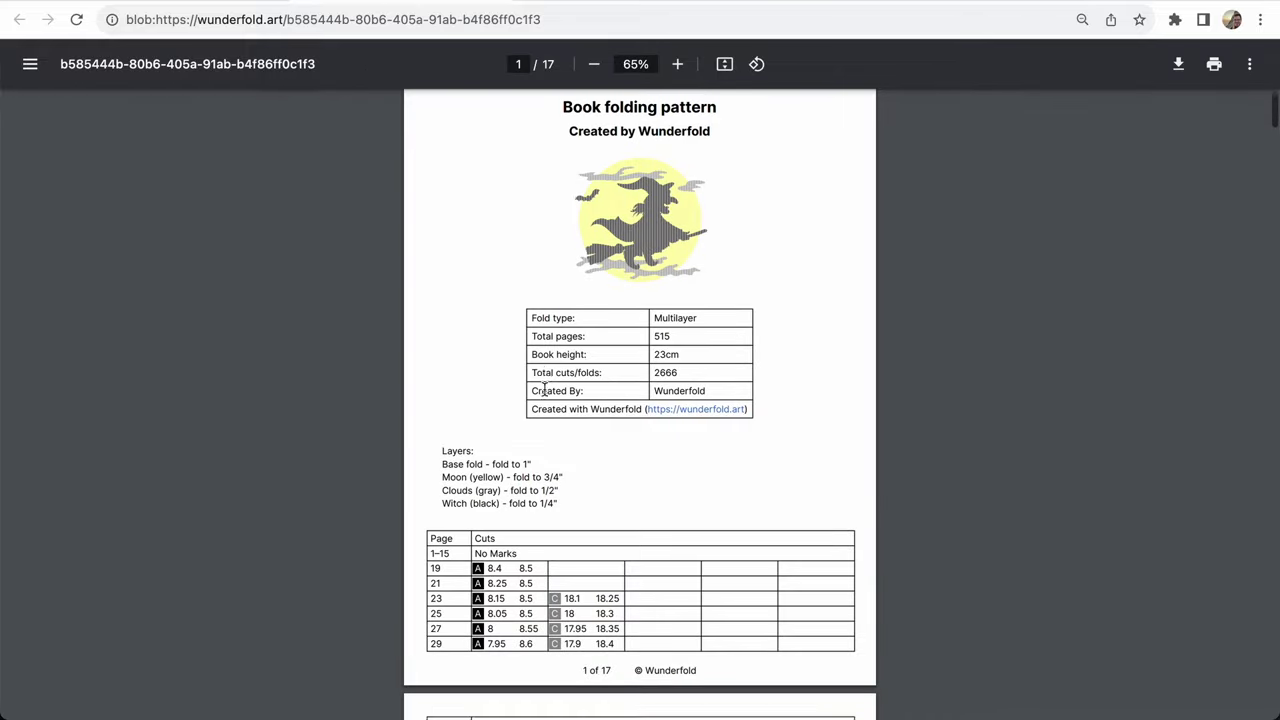
{"action": "scroll", "coordinate": [544, 388], "scroll_direction": "down", "scroll_amount": 3}
{"action": "scroll", "coordinate": [544, 388], "scroll_direction": "down", "scroll_amount": 2}
{"action": "scroll", "coordinate": [544, 388], "scroll_direction": "up", "scroll_amount": 3, "text": "ctrl"}
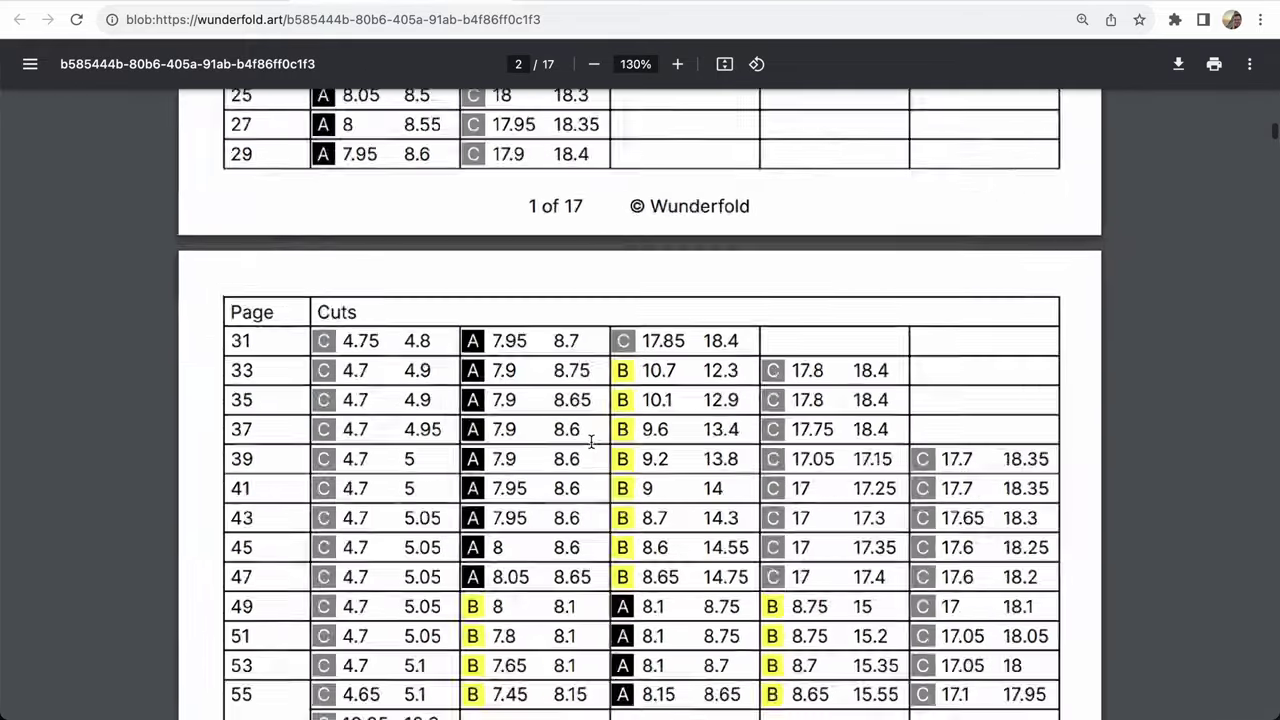
{"action": "scroll", "coordinate": [591, 437], "scroll_direction": "up", "scroll_amount": 3, "text": "ctrl"}
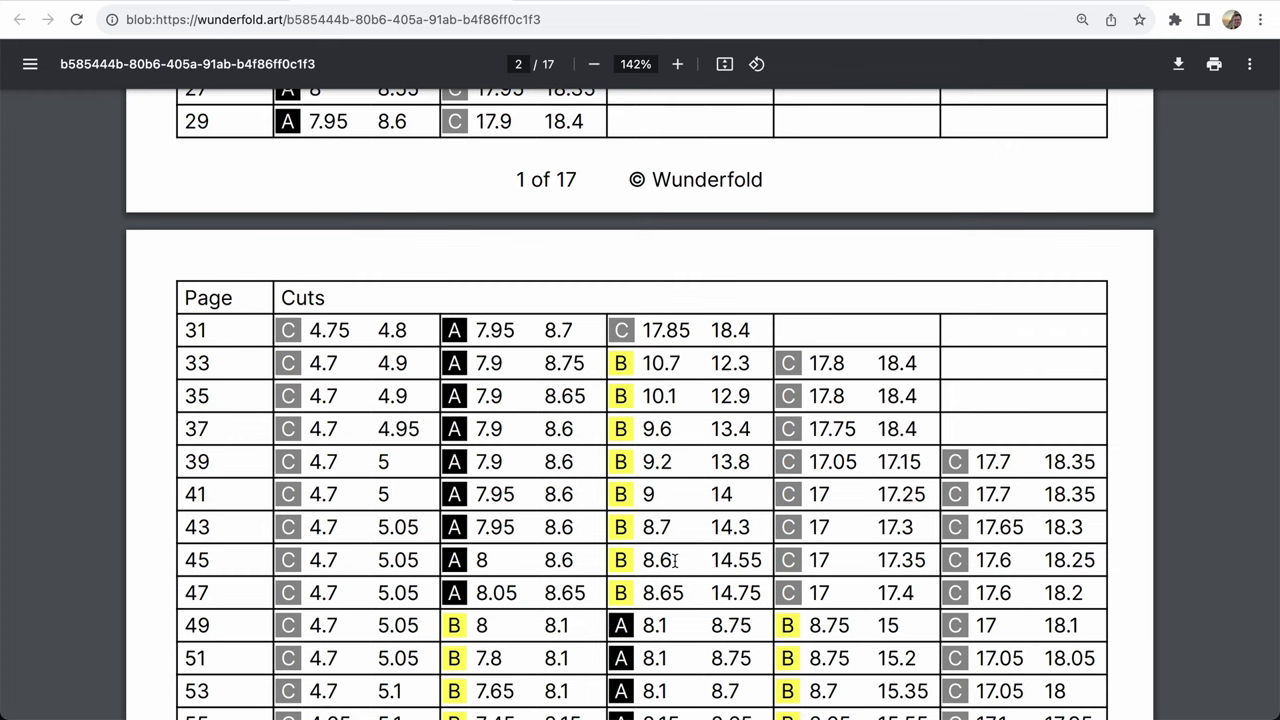
{"action": "scroll", "coordinate": [674, 561], "scroll_direction": "down", "scroll_amount": 2}
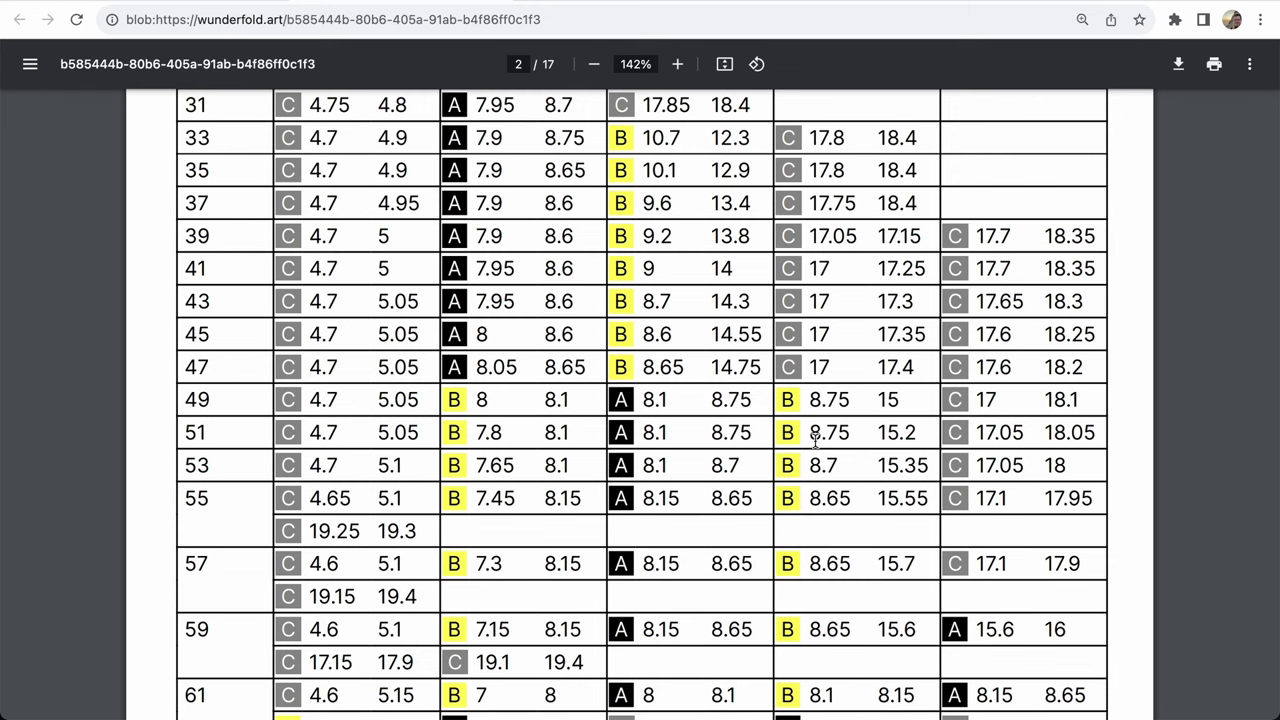
{"action": "scroll", "coordinate": [779, 418], "scroll_direction": "up", "scroll_amount": 2}
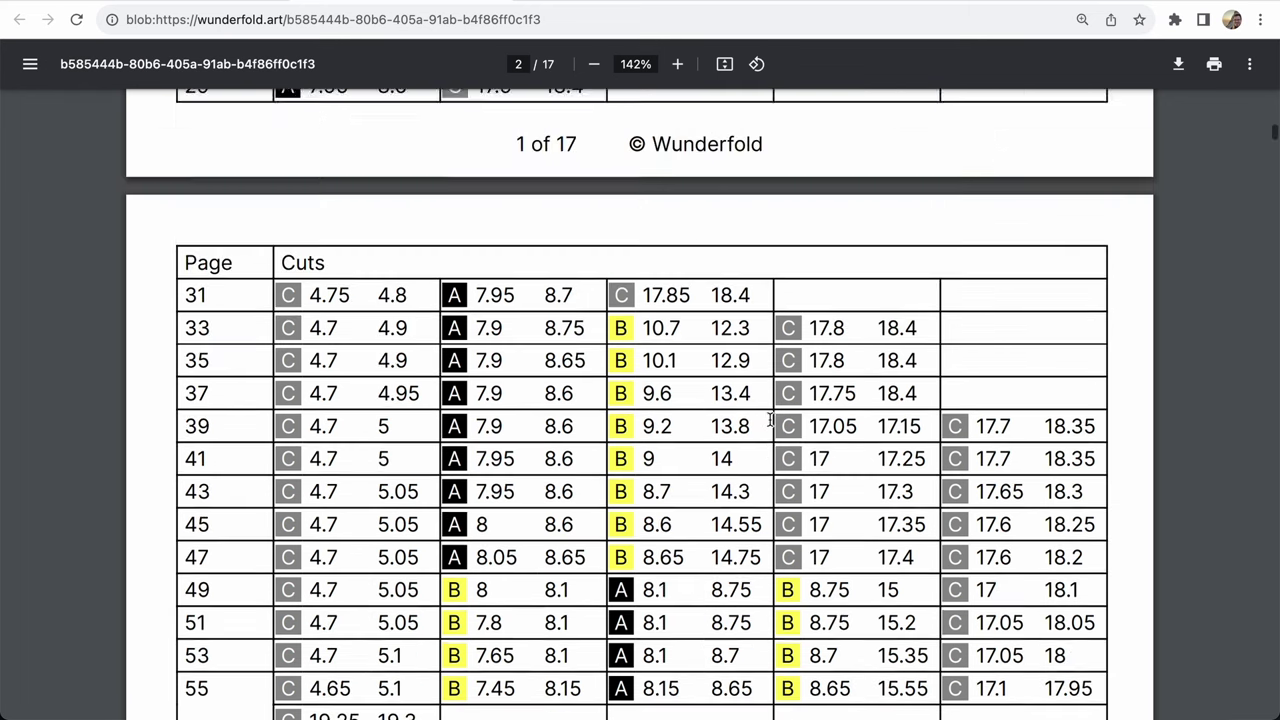
{"action": "scroll", "coordinate": [779, 418], "scroll_direction": "up", "scroll_amount": 3}
{"action": "scroll", "coordinate": [779, 418], "scroll_direction": "up", "scroll_amount": 5}
{"action": "left_click_drag", "start_coordinate": [201, 357], "coordinate": [462, 443]}
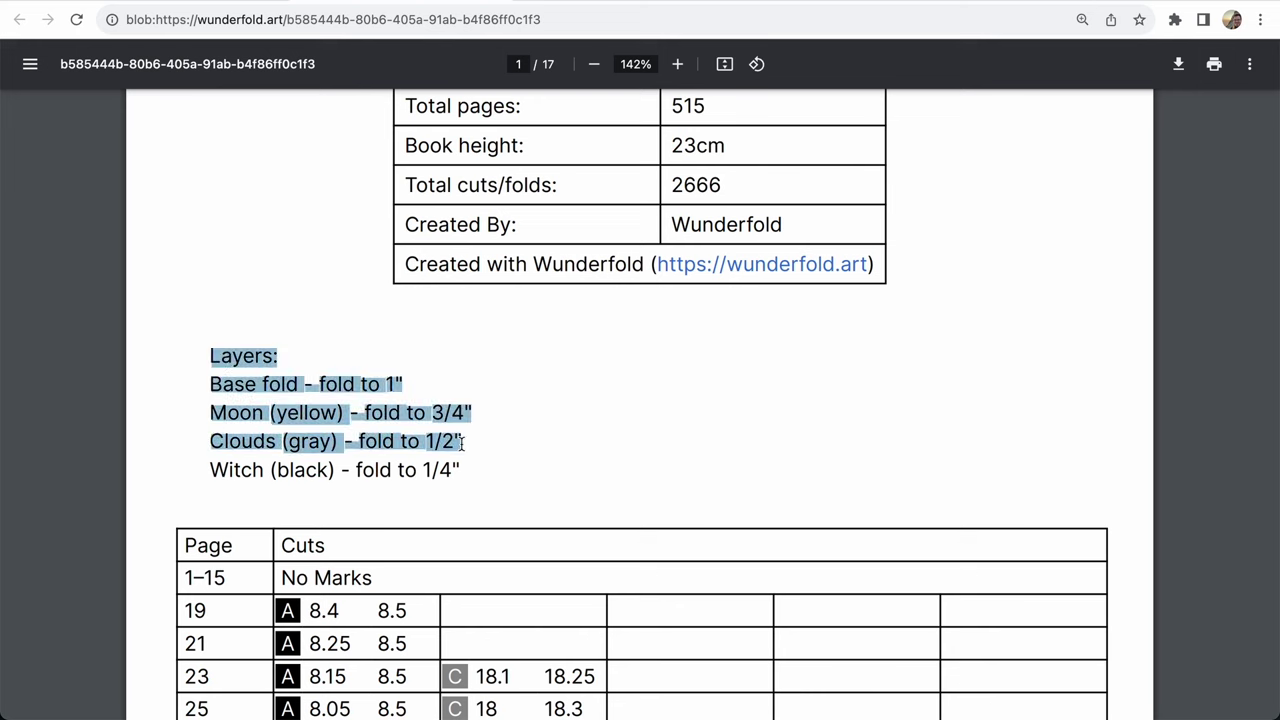
{"action": "left_click", "coordinate": [483, 466]}
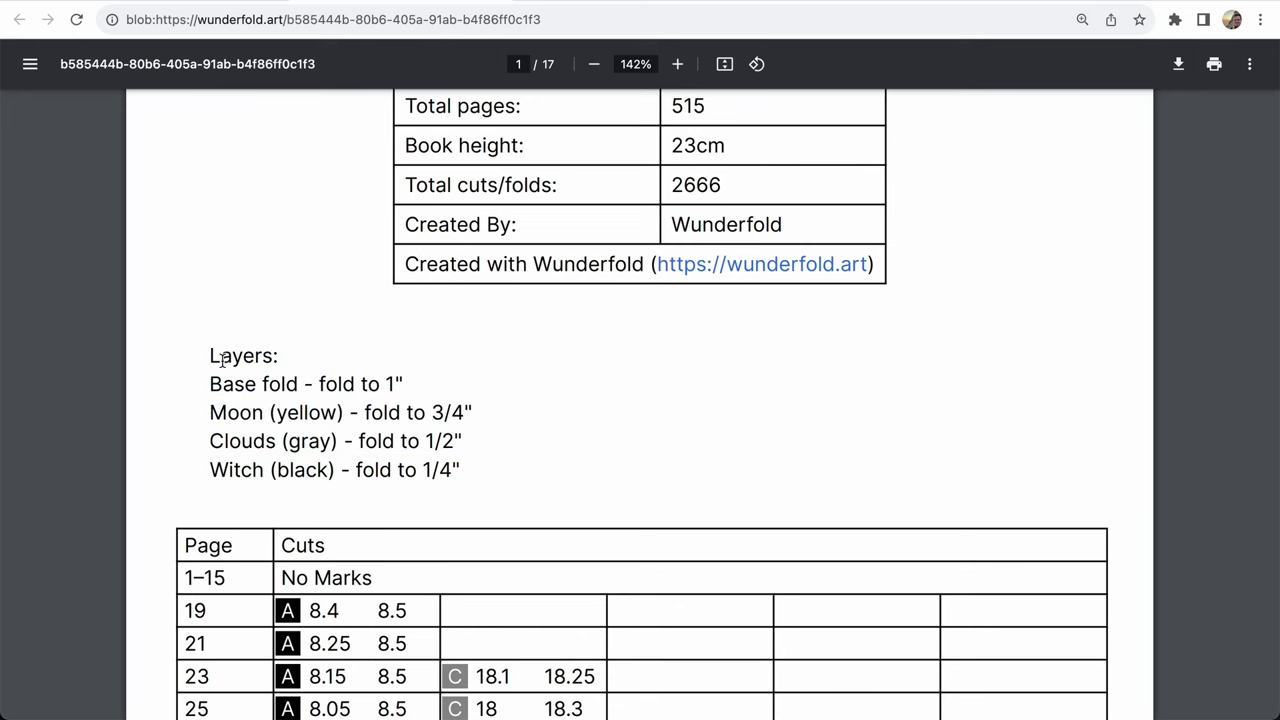
{"action": "scroll", "coordinate": [217, 360], "scroll_direction": "down", "scroll_amount": 1}
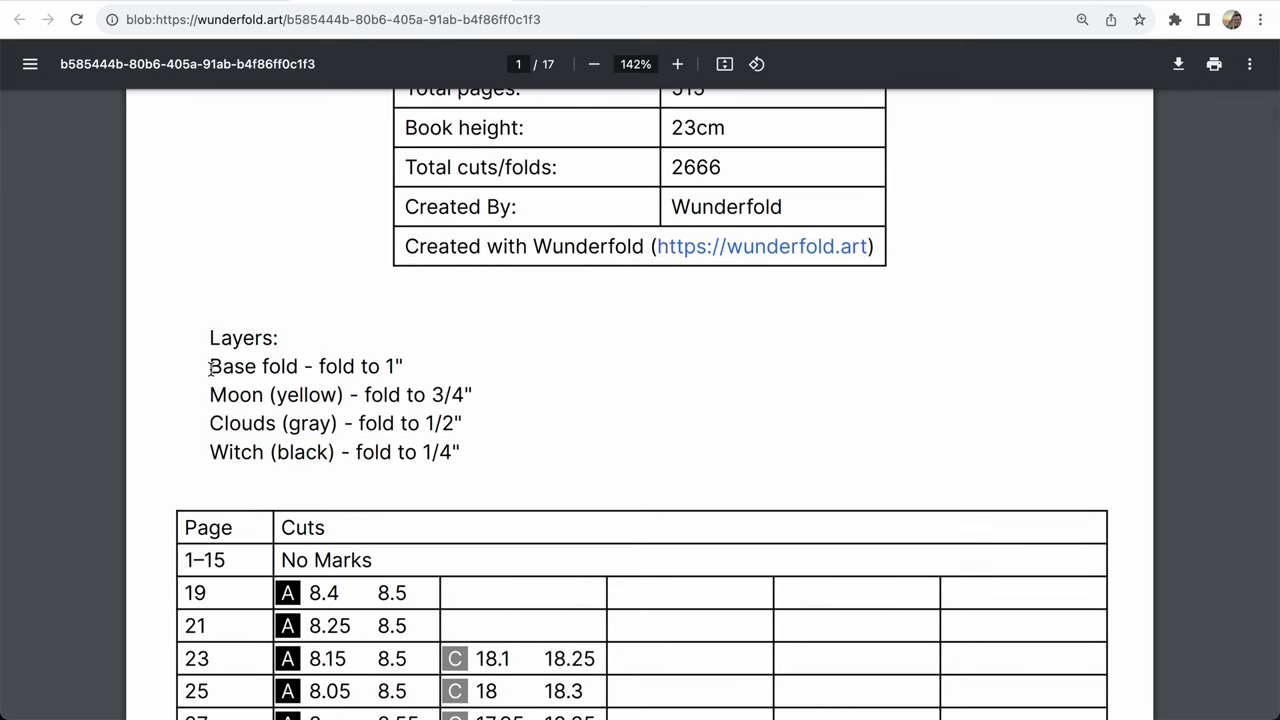
{"action": "left_click_drag", "start_coordinate": [211, 367], "coordinate": [400, 354]}
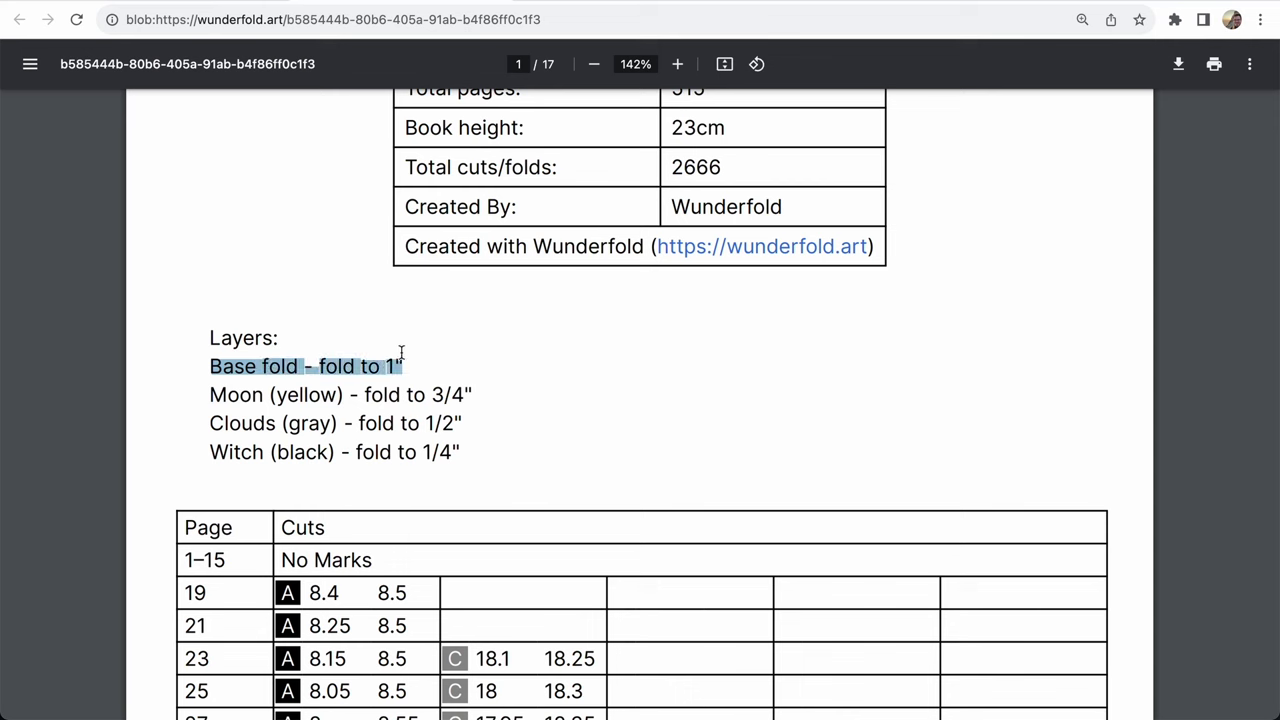
{"action": "left_click", "coordinate": [400, 354]}
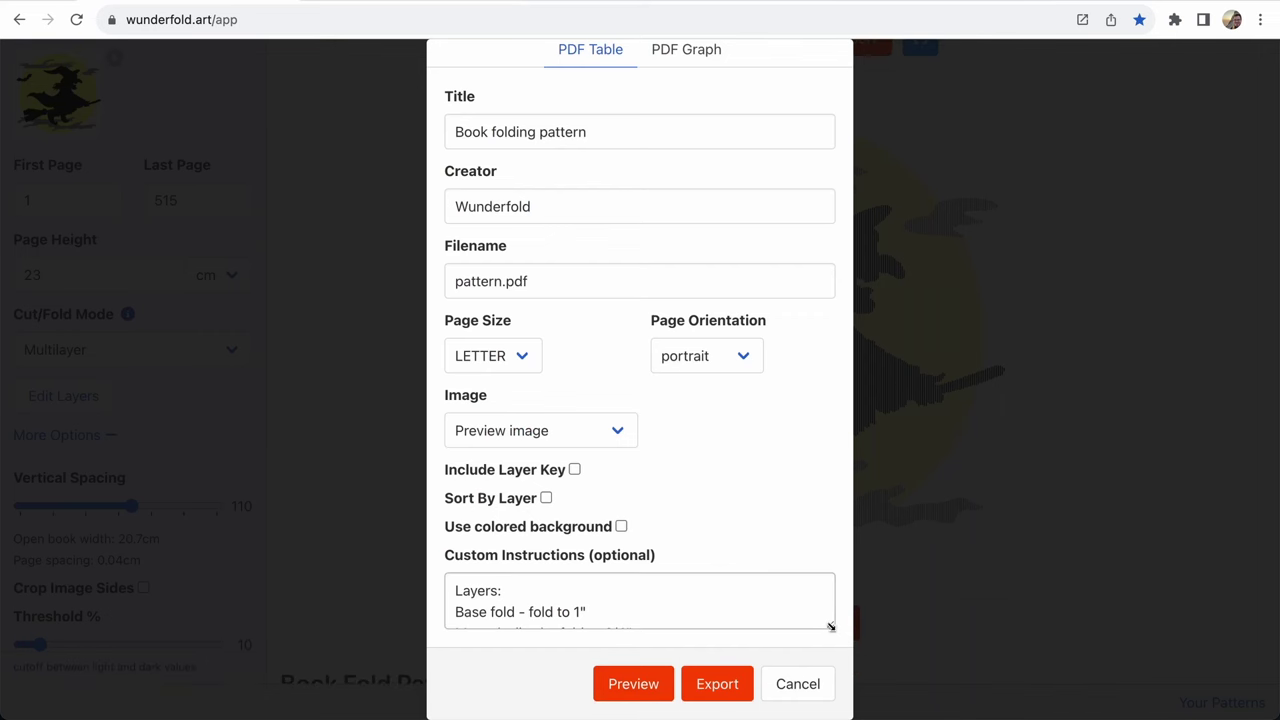
- Enlarge the Custom Instructions box so all five instruction lines are visible
{"action": "scroll", "coordinate": [765, 611], "scroll_direction": "down", "scroll_amount": 2}
{"action": "scroll", "coordinate": [765, 611], "scroll_direction": "down", "scroll_amount": 1}
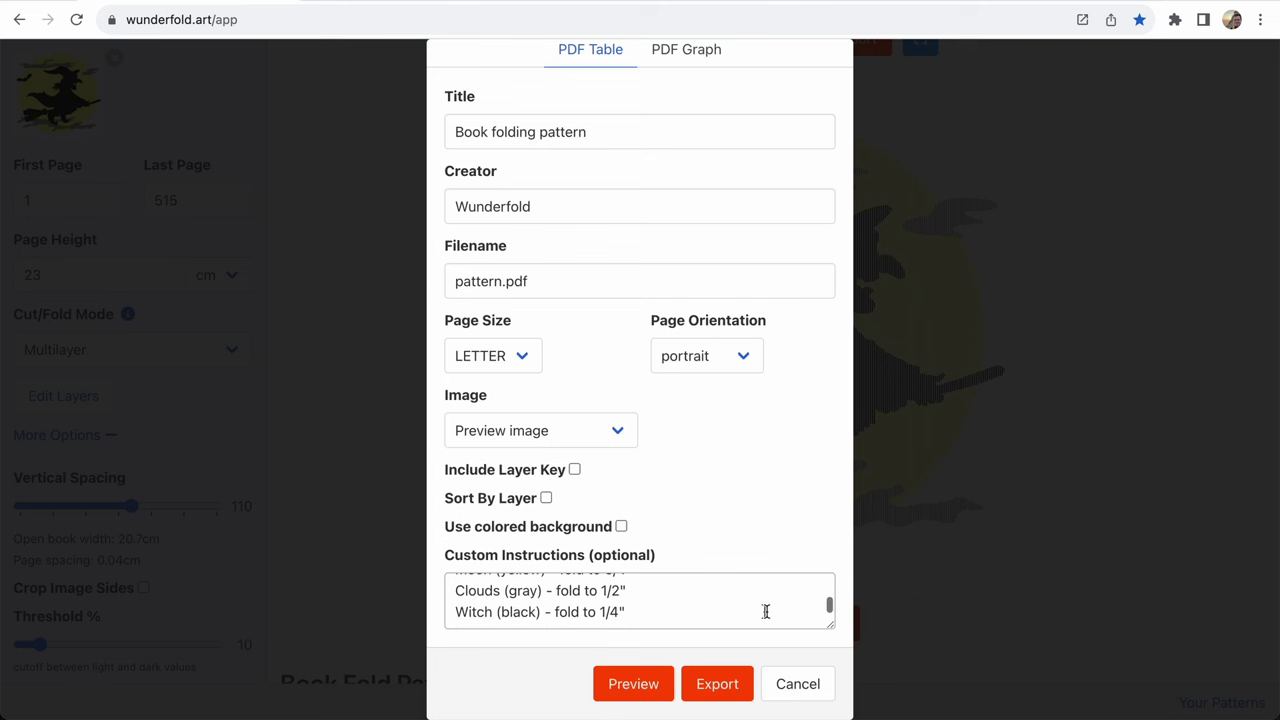
{"action": "left_click", "coordinate": [829, 624]}
{"action": "left_click_drag", "start_coordinate": [829, 624], "coordinate": [824, 685]}
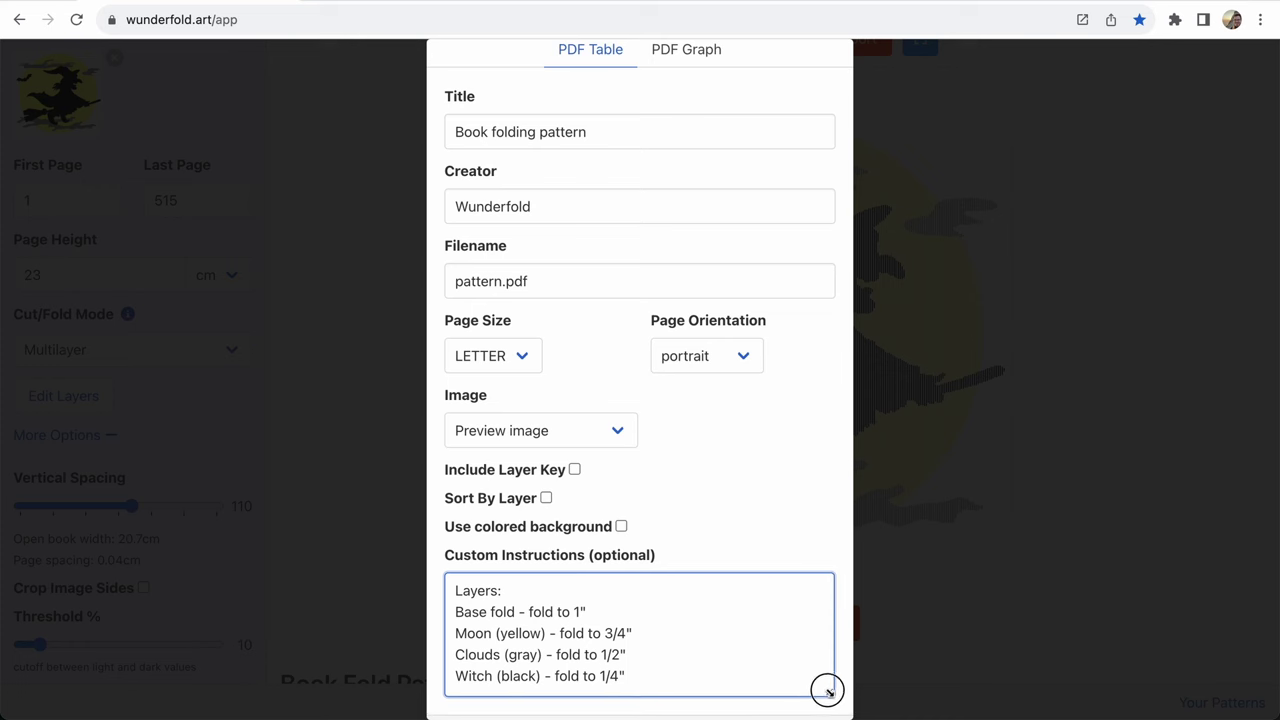
- Preview the PDF table with the layer key listing layer A as Witch
{"action": "scroll", "coordinate": [753, 647], "scroll_direction": "down", "scroll_amount": 1}
{"action": "scroll", "coordinate": [753, 647], "scroll_direction": "down", "scroll_amount": 1}
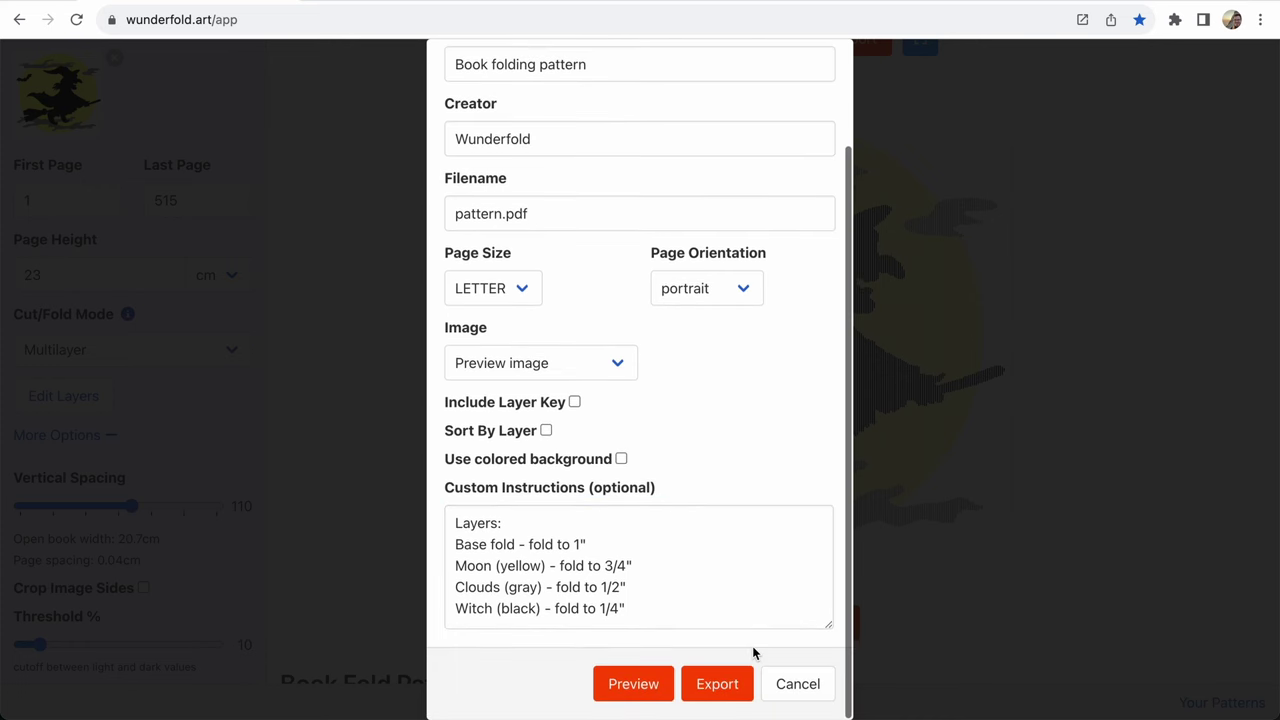
{"action": "scroll", "coordinate": [731, 569], "scroll_direction": "up", "scroll_amount": 1}
{"action": "scroll", "coordinate": [731, 569], "scroll_direction": "up", "scroll_amount": 1}
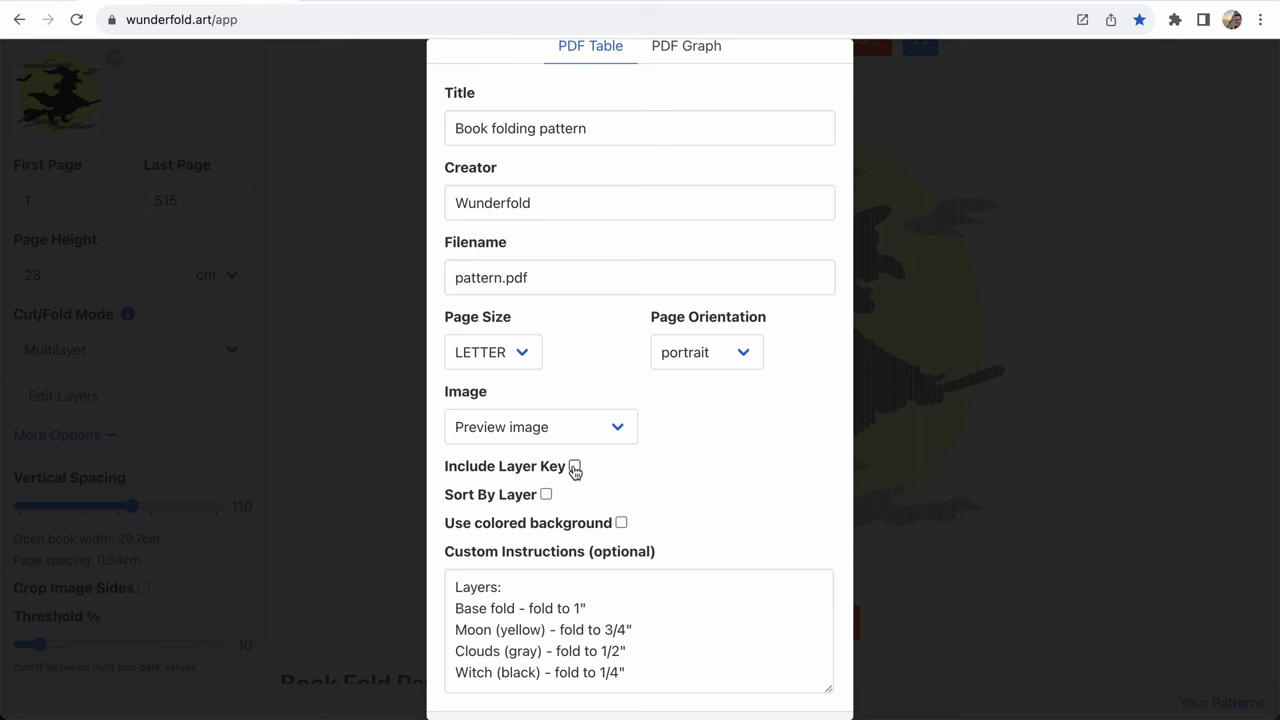
{"action": "scroll", "coordinate": [671, 436], "scroll_direction": "down", "scroll_amount": 1}
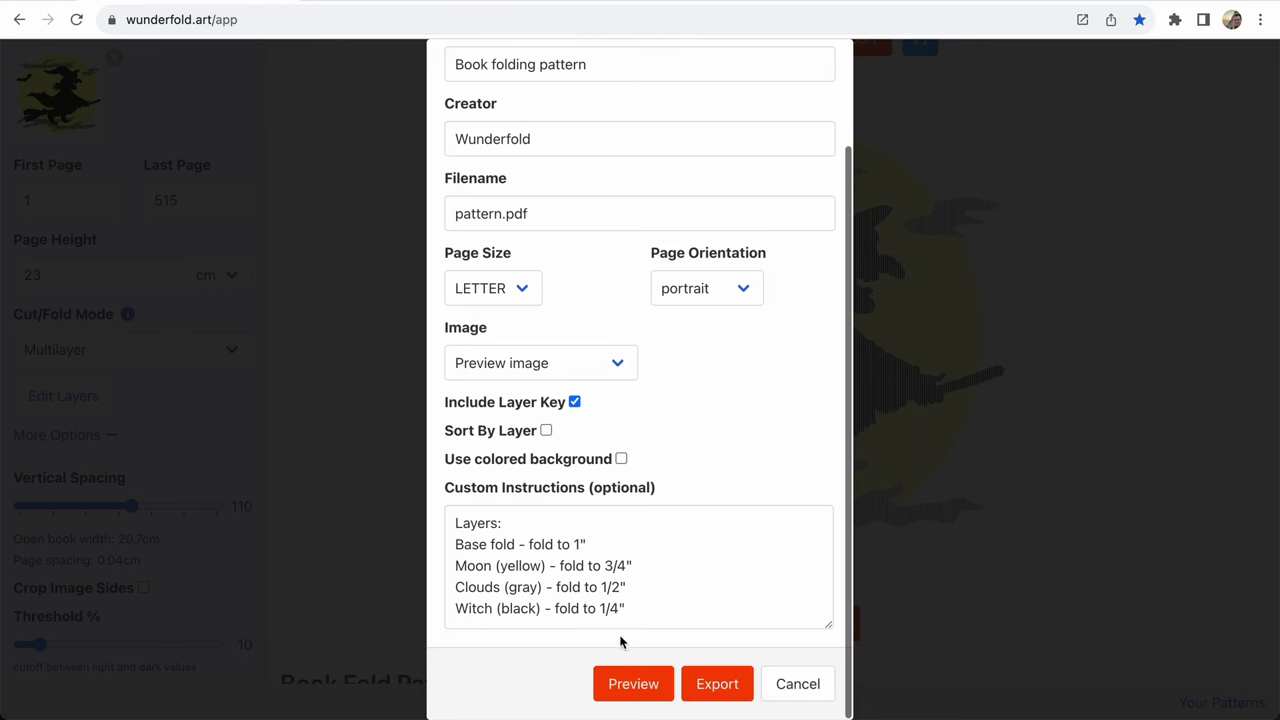
{"action": "left_click", "coordinate": [631, 686]}
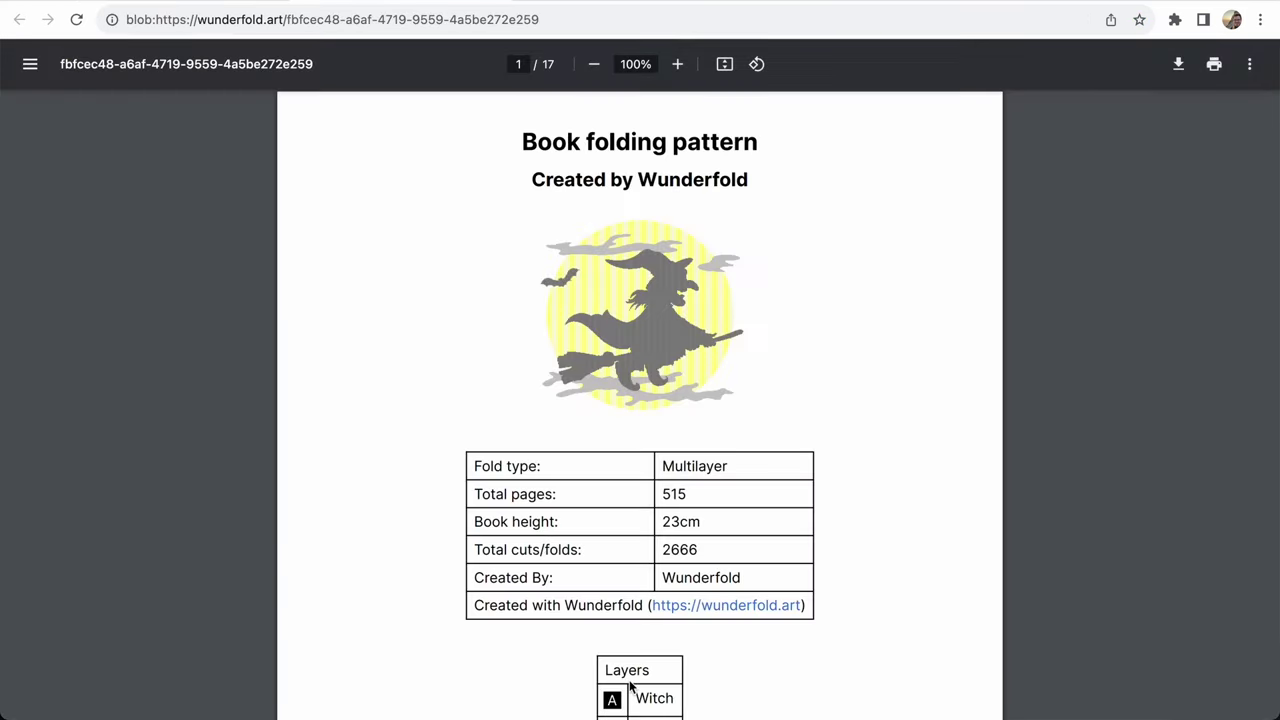
{"action": "scroll", "coordinate": [646, 416], "scroll_direction": "down", "scroll_amount": 3}
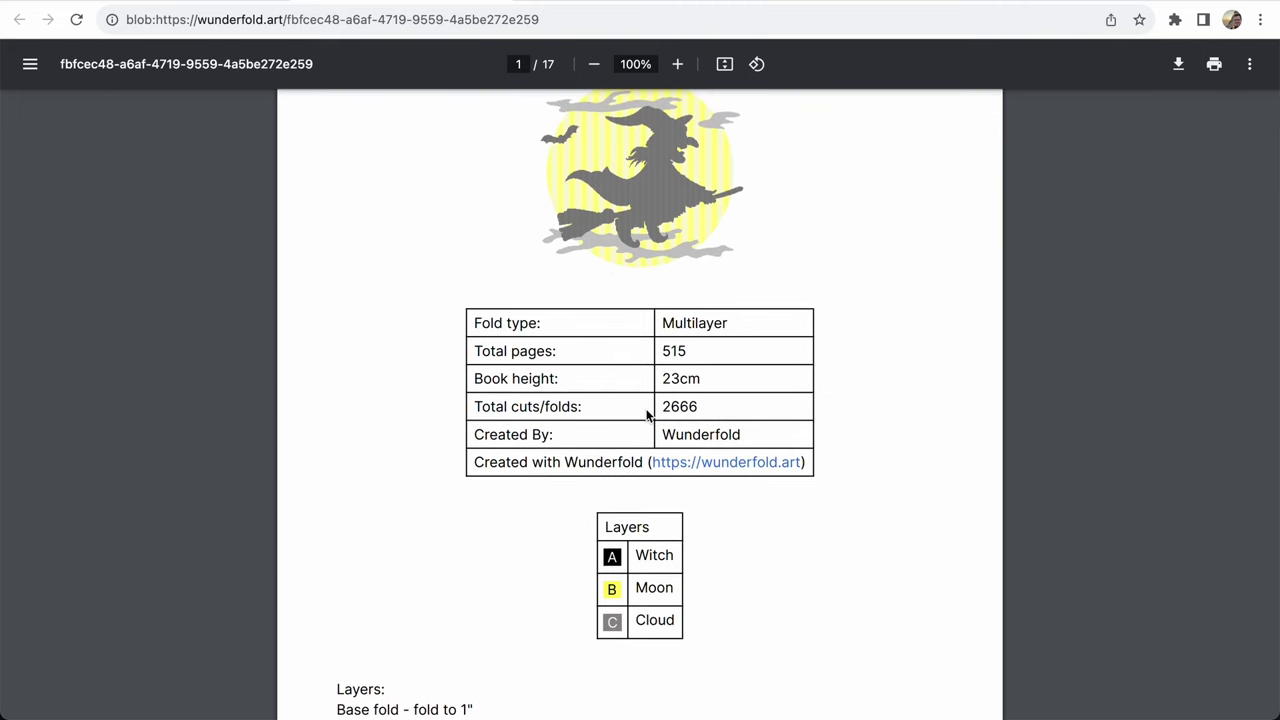
{"action": "scroll", "coordinate": [646, 416], "scroll_direction": "down", "scroll_amount": 1}
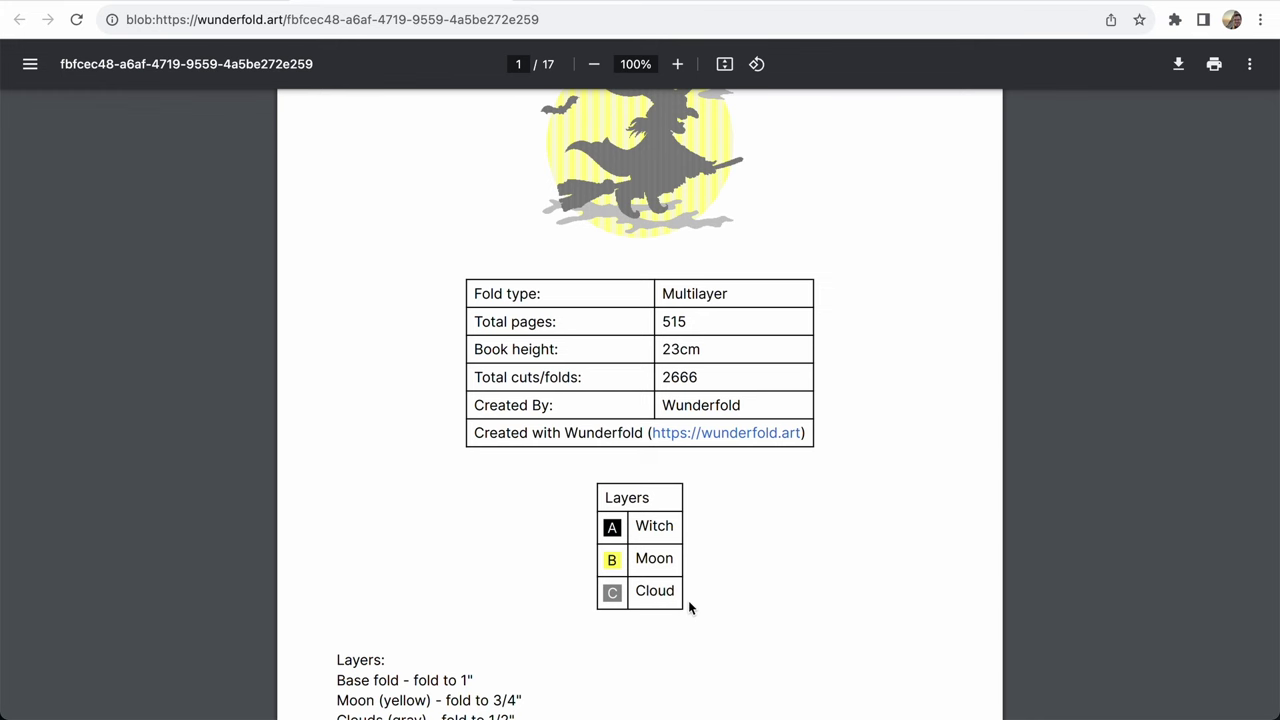
{"action": "scroll", "coordinate": [688, 600], "scroll_direction": "down", "scroll_amount": 1}
{"action": "scroll", "coordinate": [688, 600], "scroll_direction": "down", "scroll_amount": 1}
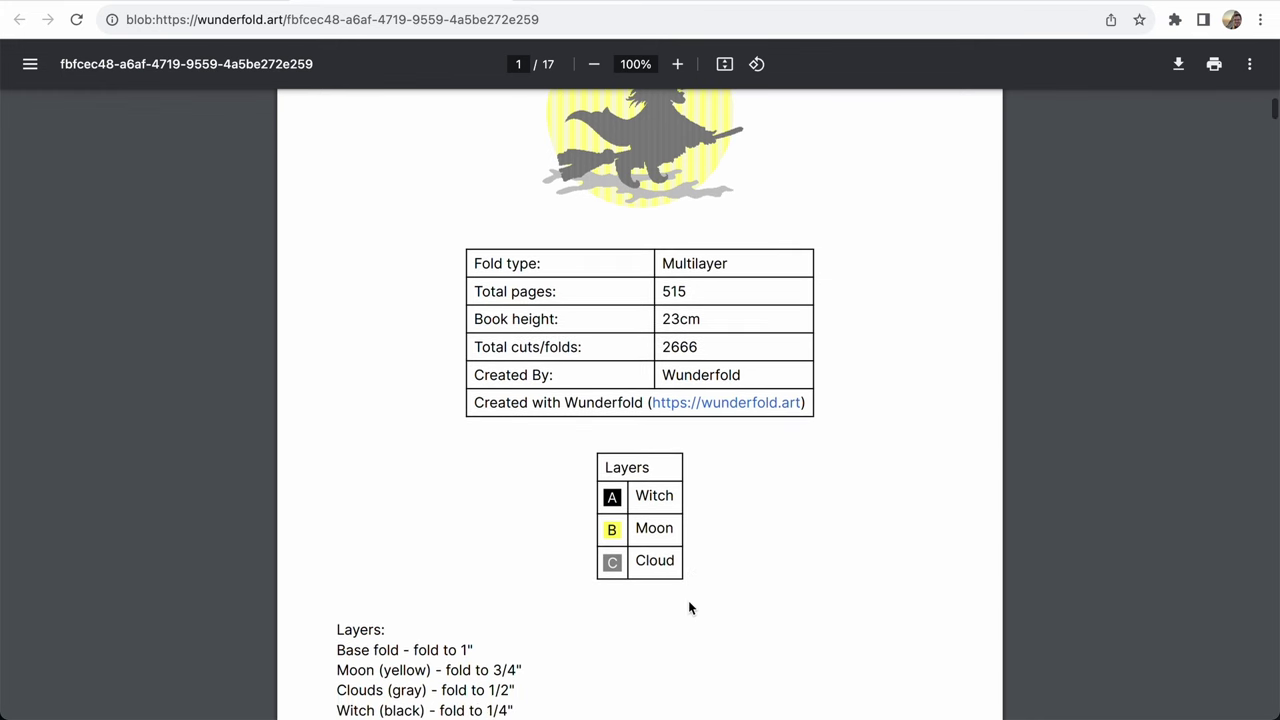
{"action": "scroll", "coordinate": [688, 600], "scroll_direction": "down", "scroll_amount": 1}
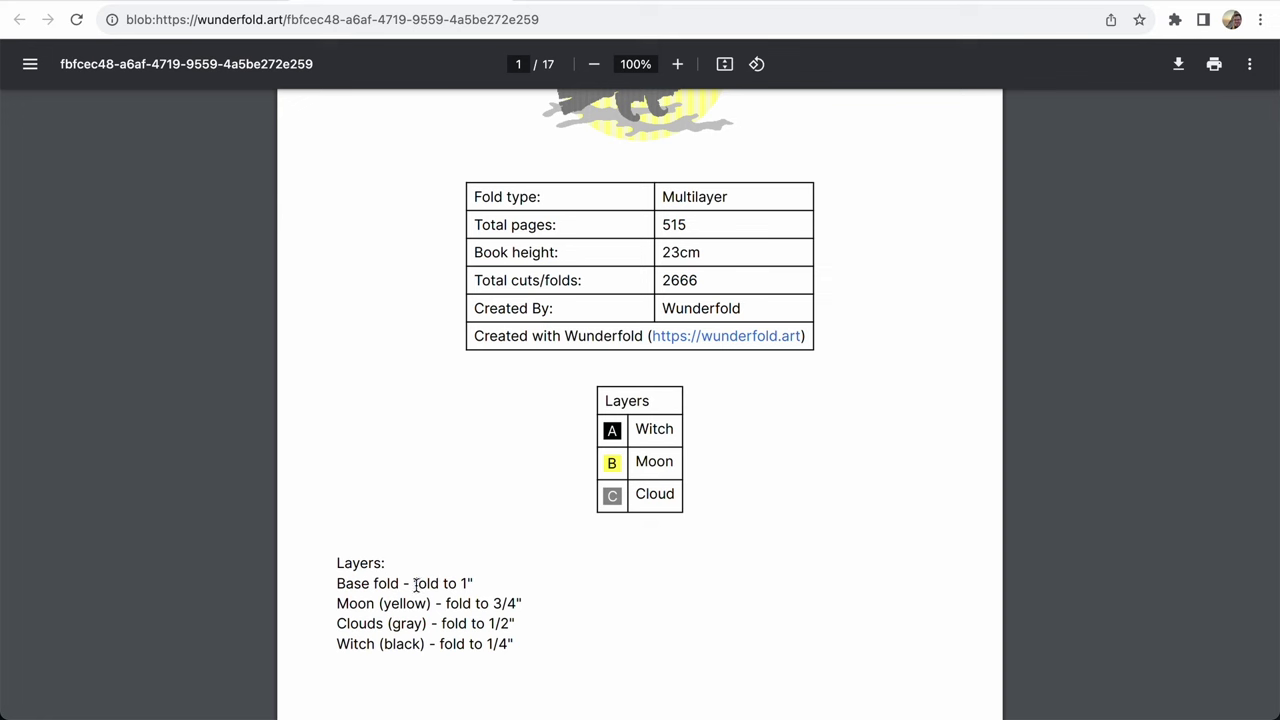
{"action": "left_click_drag", "start_coordinate": [414, 584], "coordinate": [480, 583]}
{"action": "left_click", "coordinate": [491, 587]}
{"action": "left_click_drag", "start_coordinate": [339, 603], "coordinate": [536, 592]}
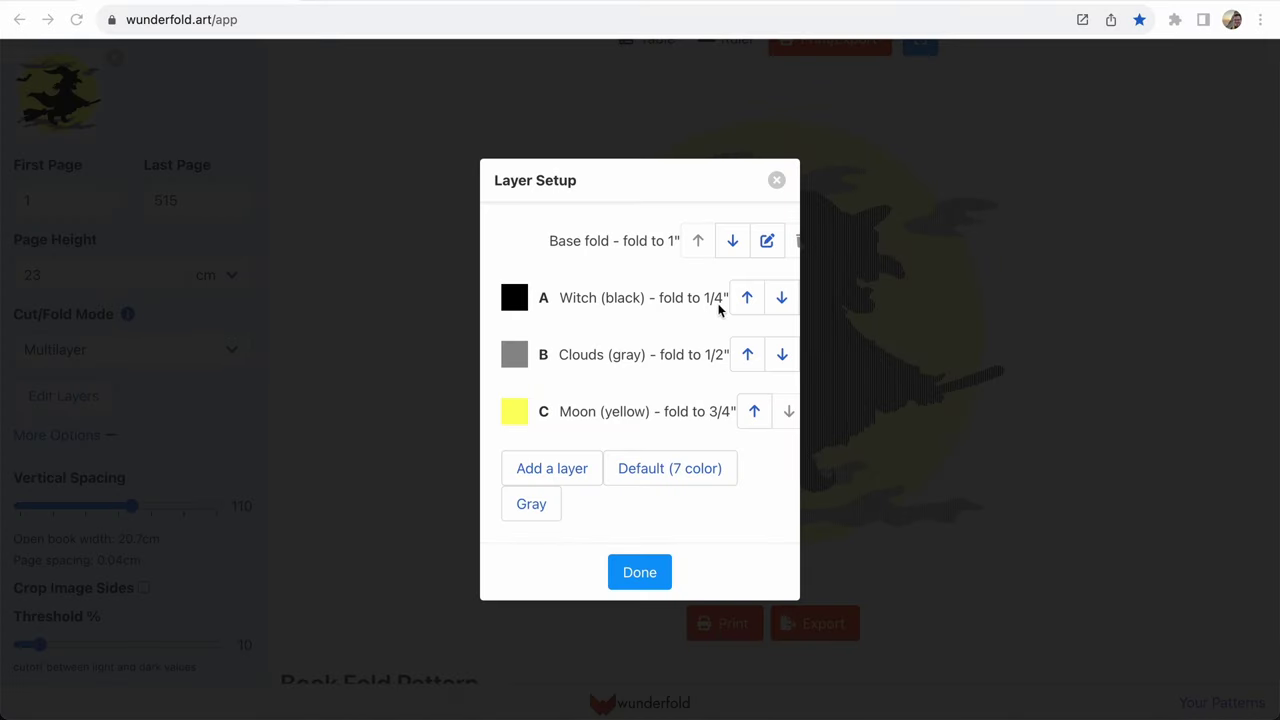
- Finish the layer setup and preview a PDF table whose layer key includes fold depths
{"action": "left_click", "coordinate": [640, 573]}
{"action": "left_click", "coordinate": [810, 623]}
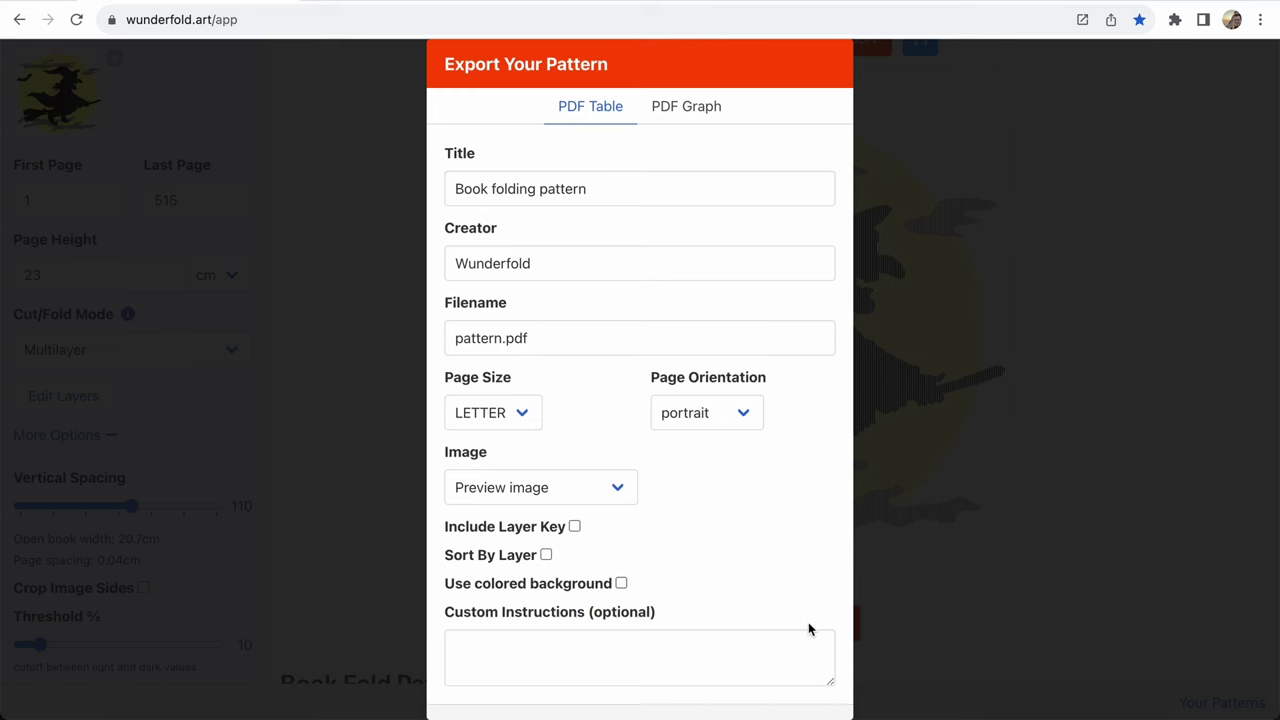
{"action": "scroll", "coordinate": [624, 140], "scroll_direction": "down", "scroll_amount": 1}
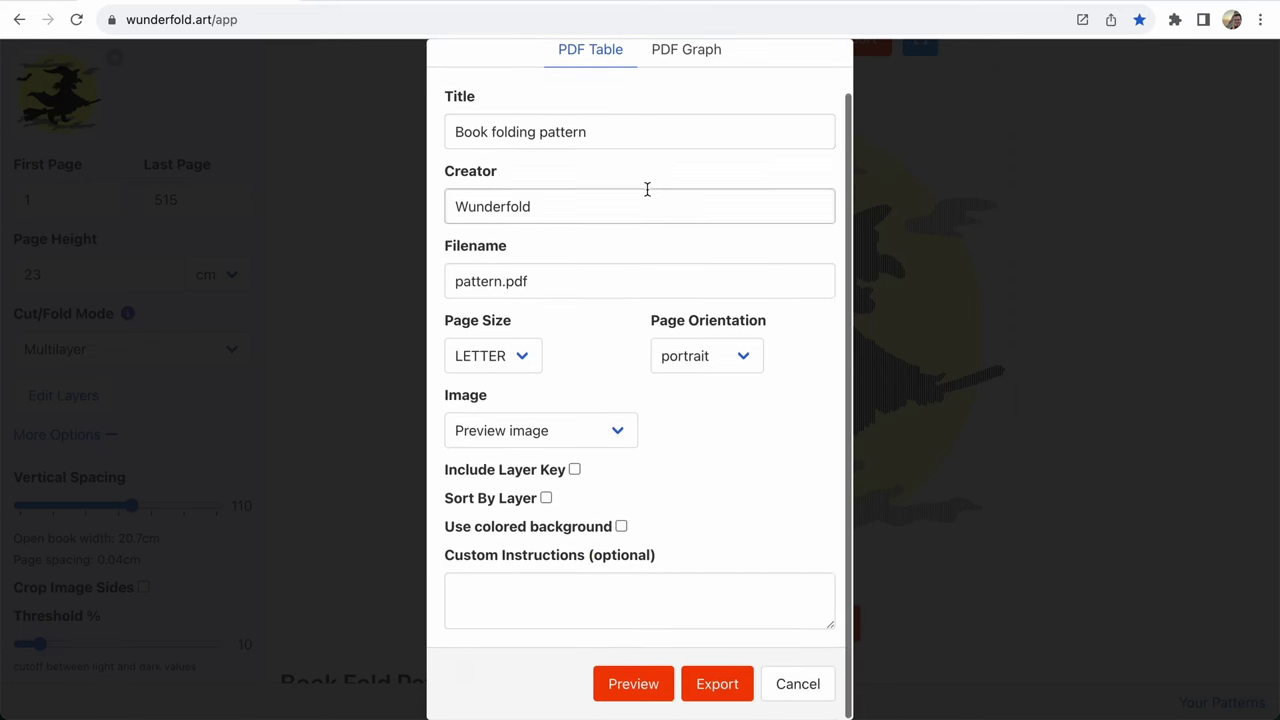
{"action": "left_click", "coordinate": [575, 470]}
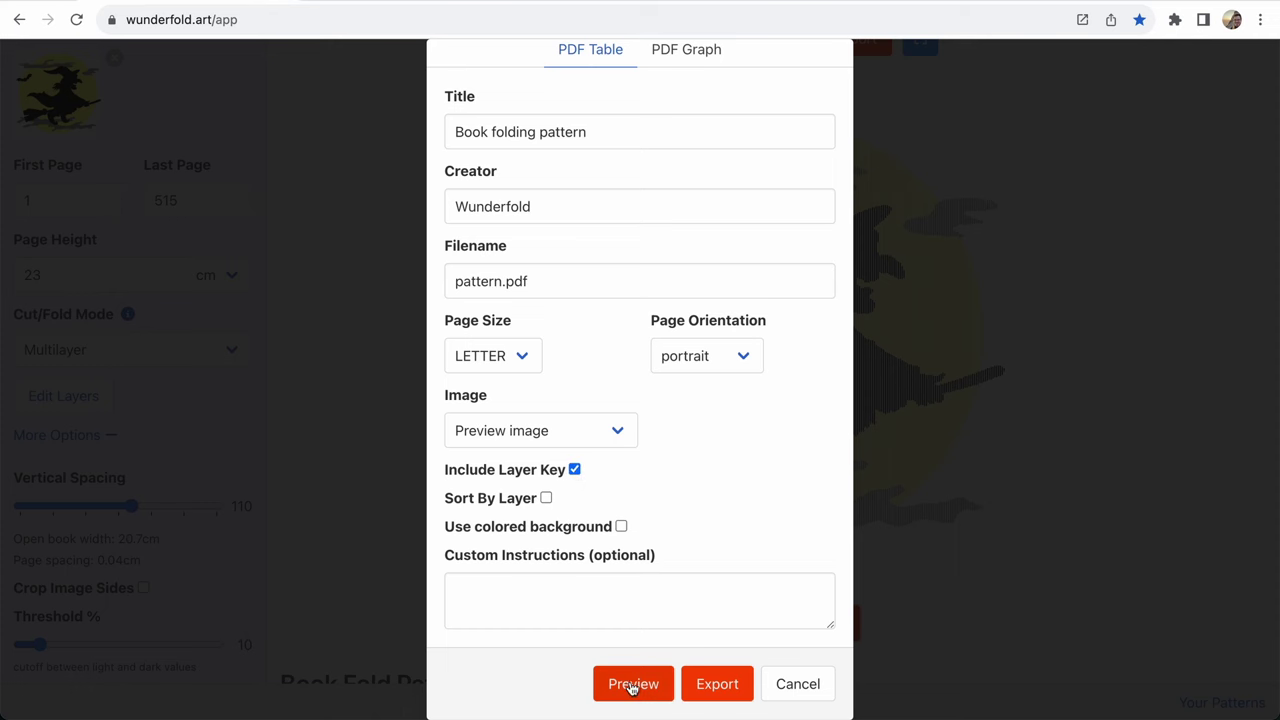
{"action": "left_click", "coordinate": [632, 686]}
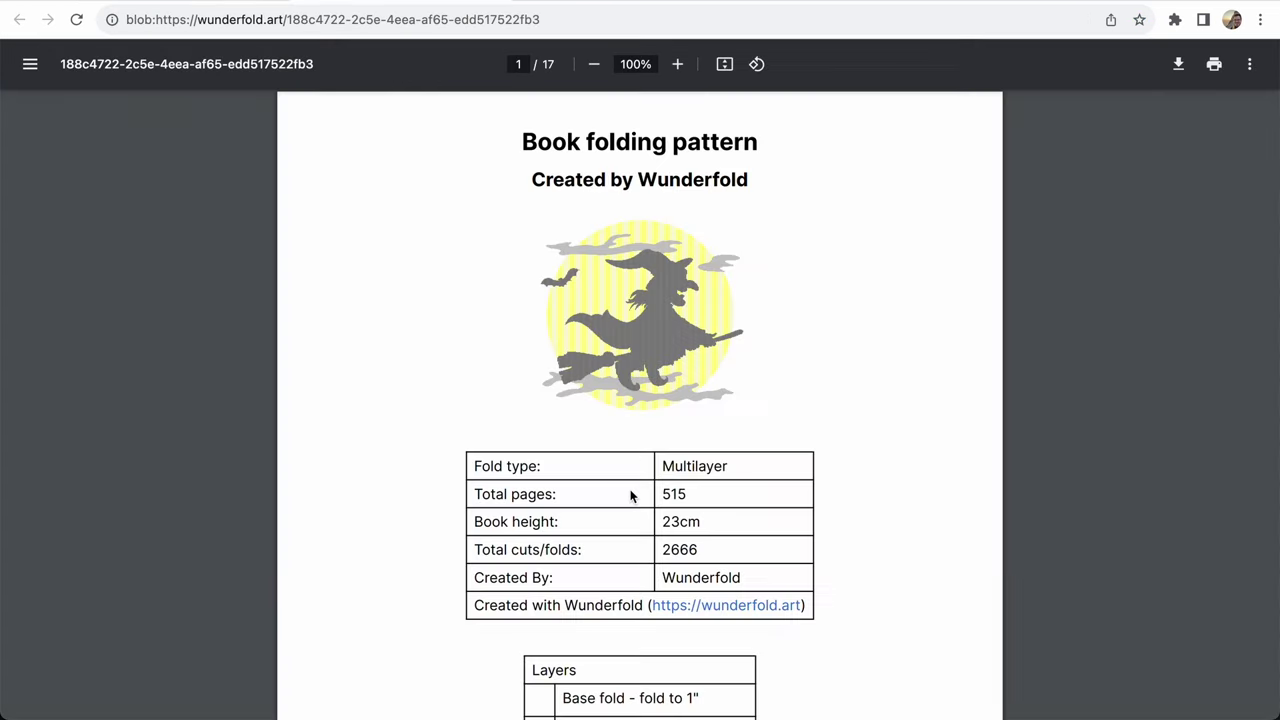
- Scroll through the PDF preview to check the Witch A, Clouds B and Moon C depths
{"action": "scroll", "coordinate": [631, 494], "scroll_direction": "down", "scroll_amount": 3}
{"action": "scroll", "coordinate": [631, 494], "scroll_direction": "down", "scroll_amount": 2}
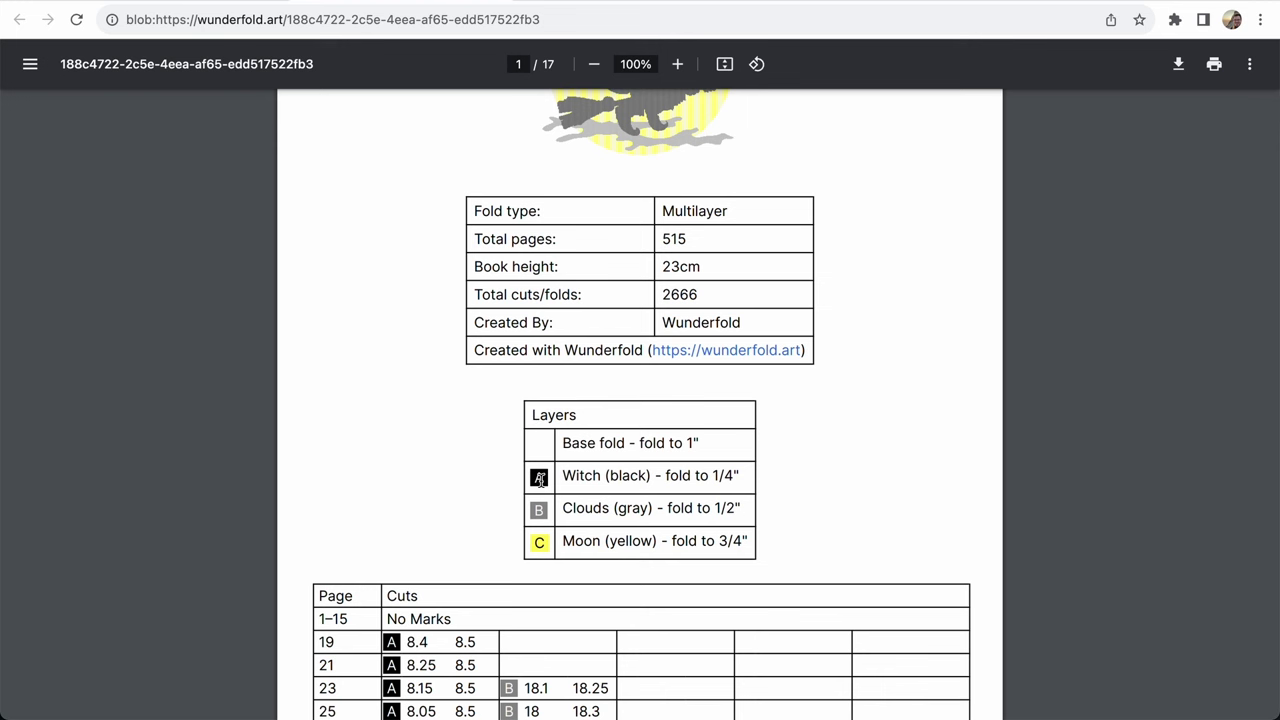
{"action": "scroll", "coordinate": [594, 472], "scroll_direction": "down", "scroll_amount": 1}
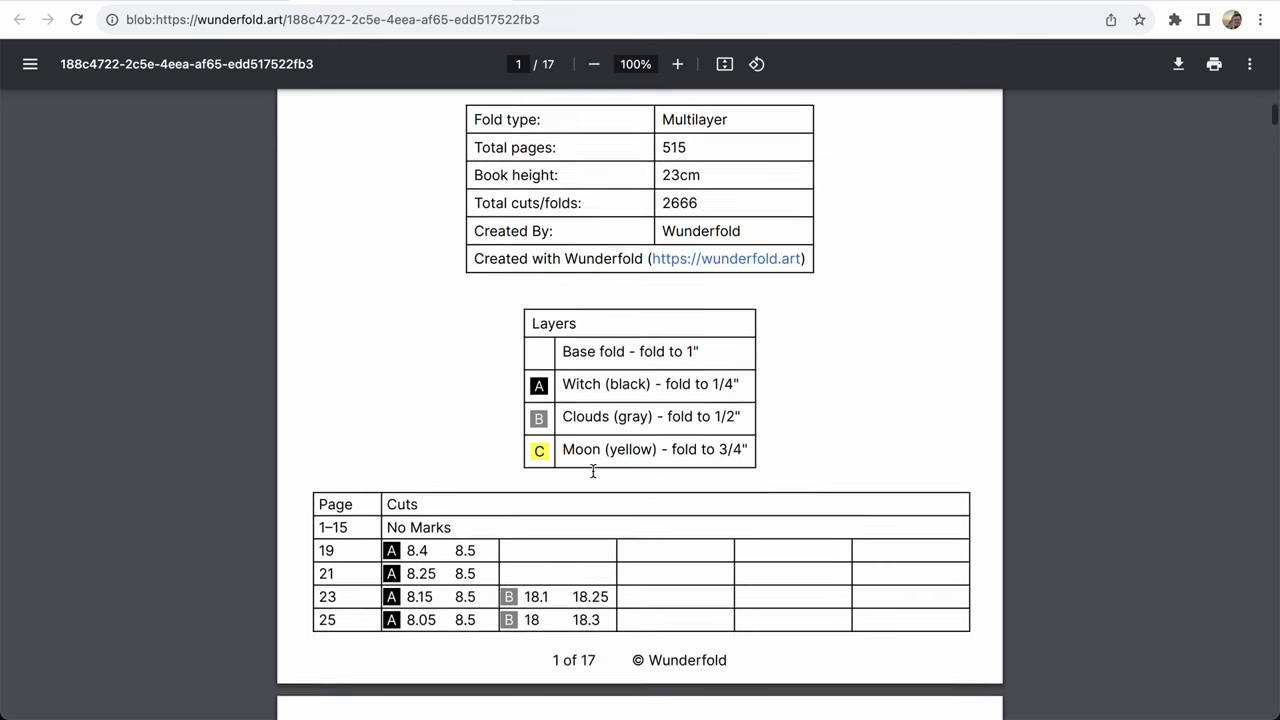
{"action": "scroll", "coordinate": [594, 472], "scroll_direction": "down", "scroll_amount": 1}
{"action": "scroll", "coordinate": [594, 472], "scroll_direction": "down", "scroll_amount": 1}
{"action": "scroll", "coordinate": [594, 472], "scroll_direction": "down", "scroll_amount": 2}
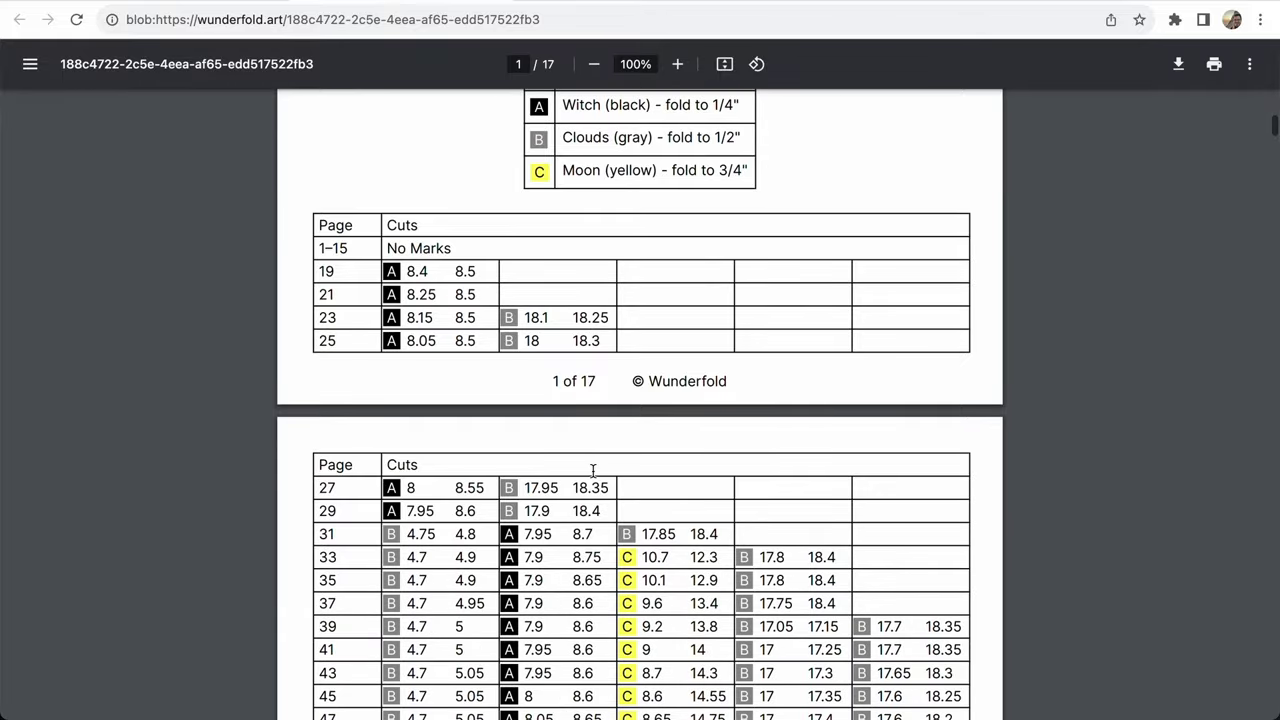
{"action": "scroll", "coordinate": [594, 472], "scroll_direction": "up", "scroll_amount": 5}
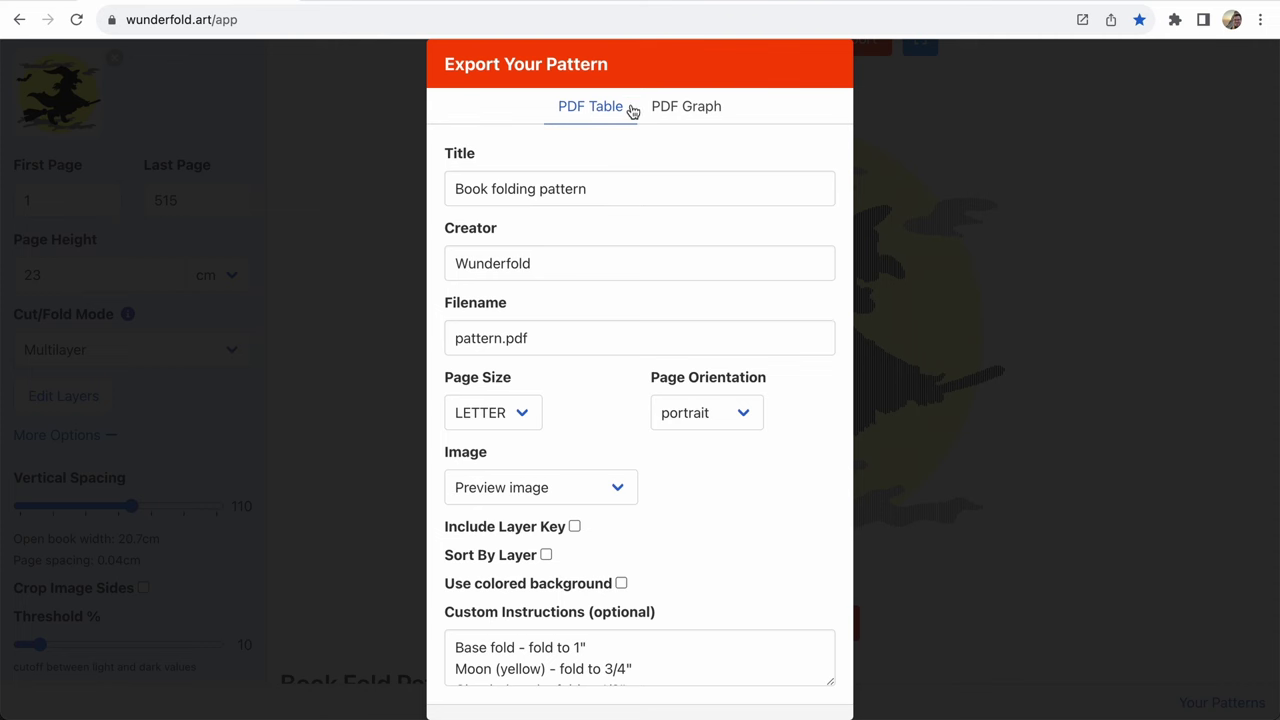
- Preview the landscape PDF graph version of the pattern
{"action": "left_click", "coordinate": [677, 112]}
{"action": "scroll", "coordinate": [697, 191], "scroll_direction": "down", "scroll_amount": 3}
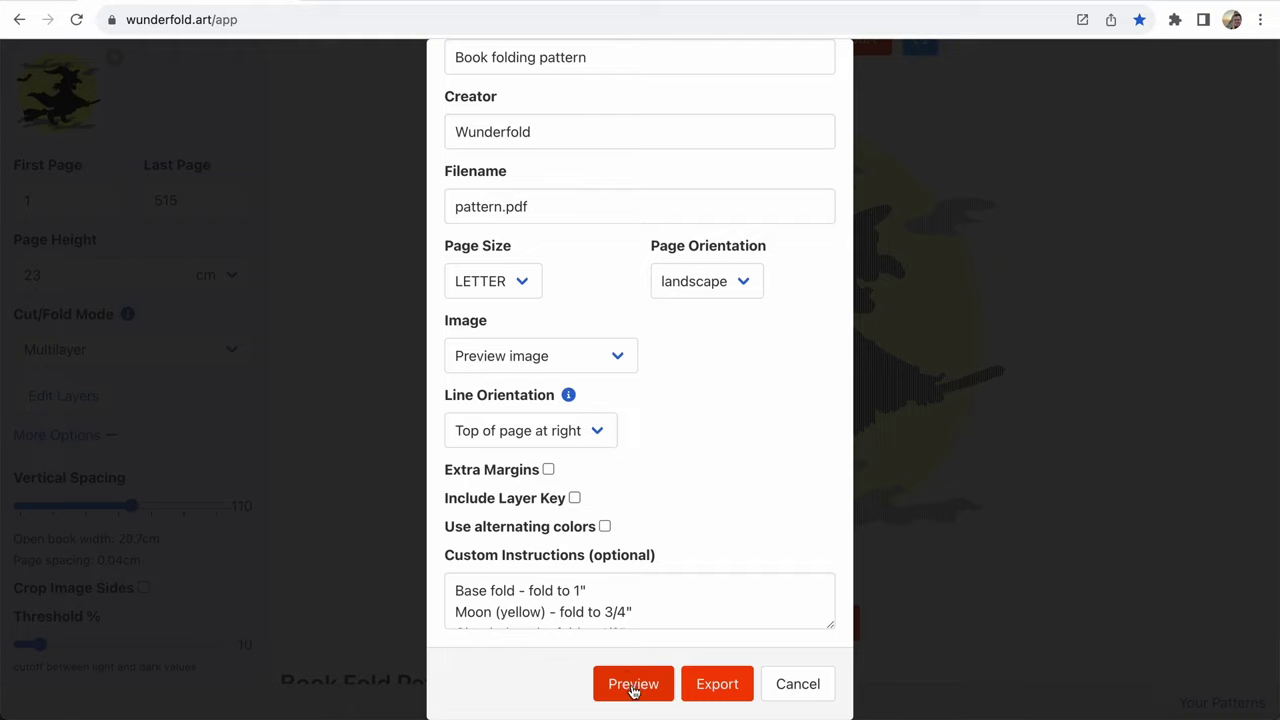
{"action": "left_click", "coordinate": [634, 686]}
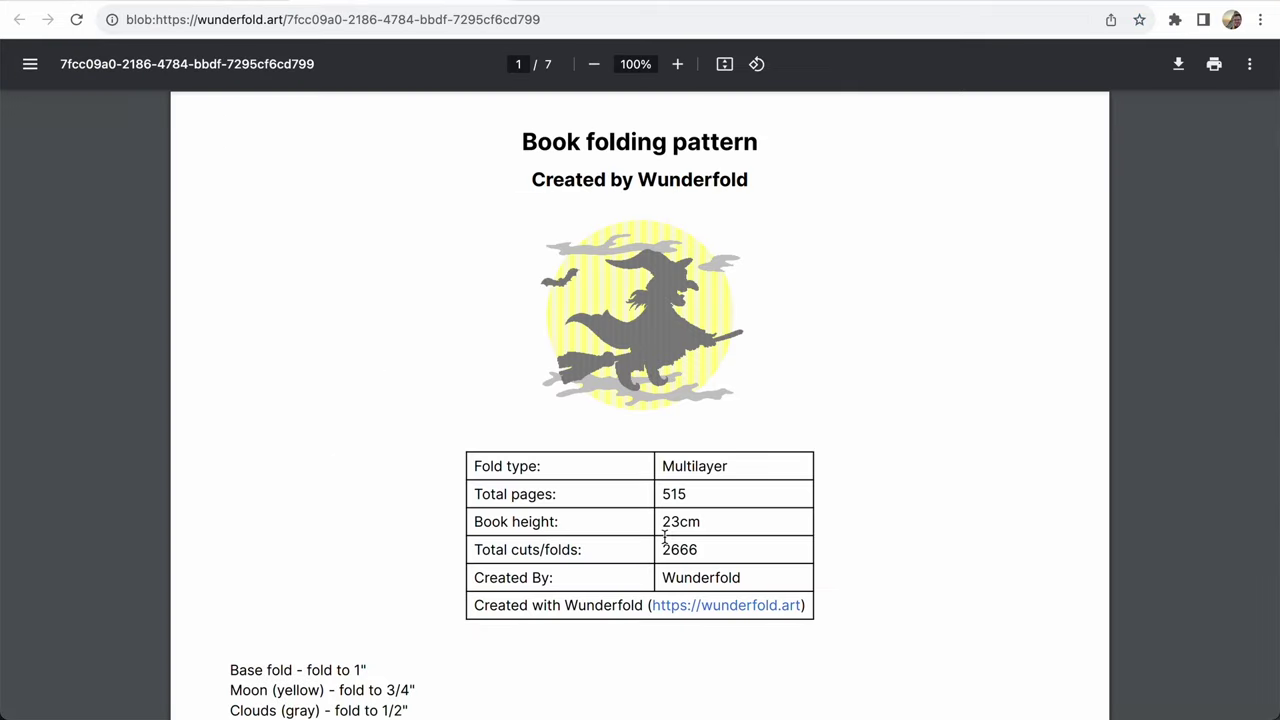
- Scroll through the 7-page graph preview showing witch-and-moon fold lines per book page
{"action": "scroll", "coordinate": [665, 536], "scroll_direction": "down", "scroll_amount": 1}
{"action": "scroll", "coordinate": [665, 536], "scroll_direction": "down", "scroll_amount": 4}
{"action": "scroll", "coordinate": [664, 537], "scroll_direction": "down", "scroll_amount": 4}
{"action": "scroll", "coordinate": [664, 537], "scroll_direction": "down", "scroll_amount": 3}
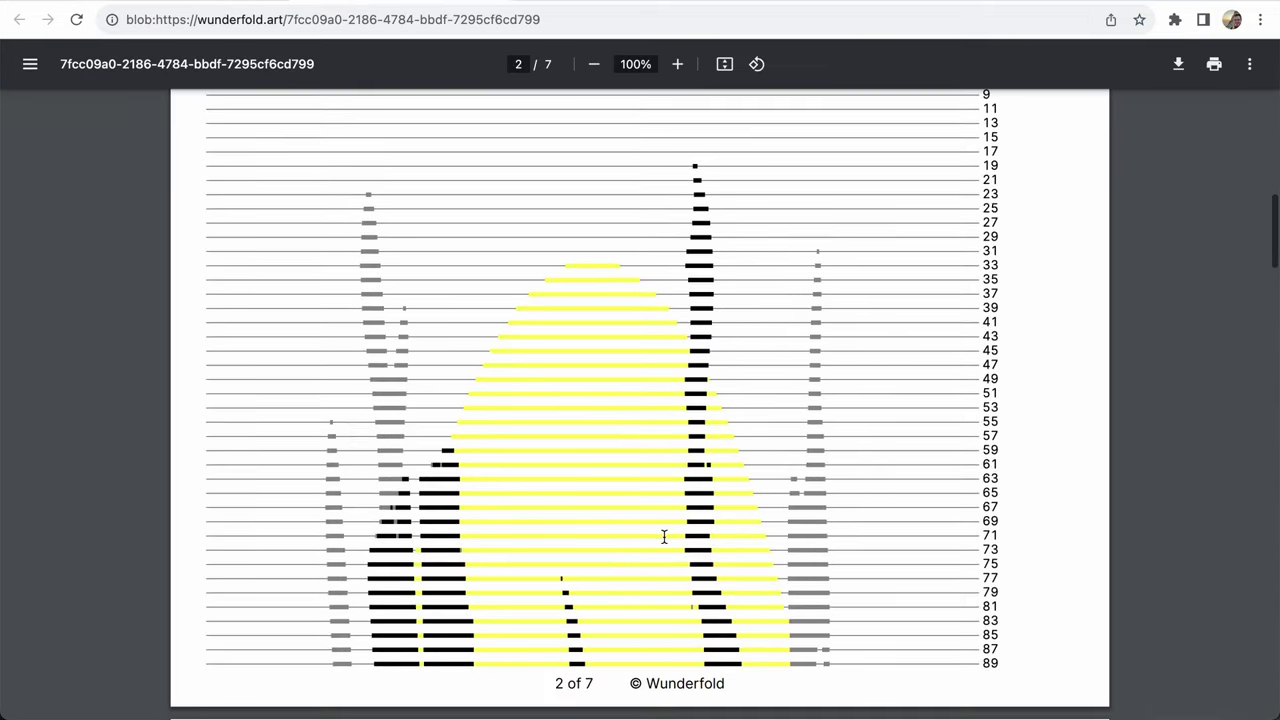
{"action": "scroll", "coordinate": [664, 537], "scroll_direction": "down", "scroll_amount": 2}
{"action": "scroll", "coordinate": [664, 537], "scroll_direction": "down", "scroll_amount": 1}
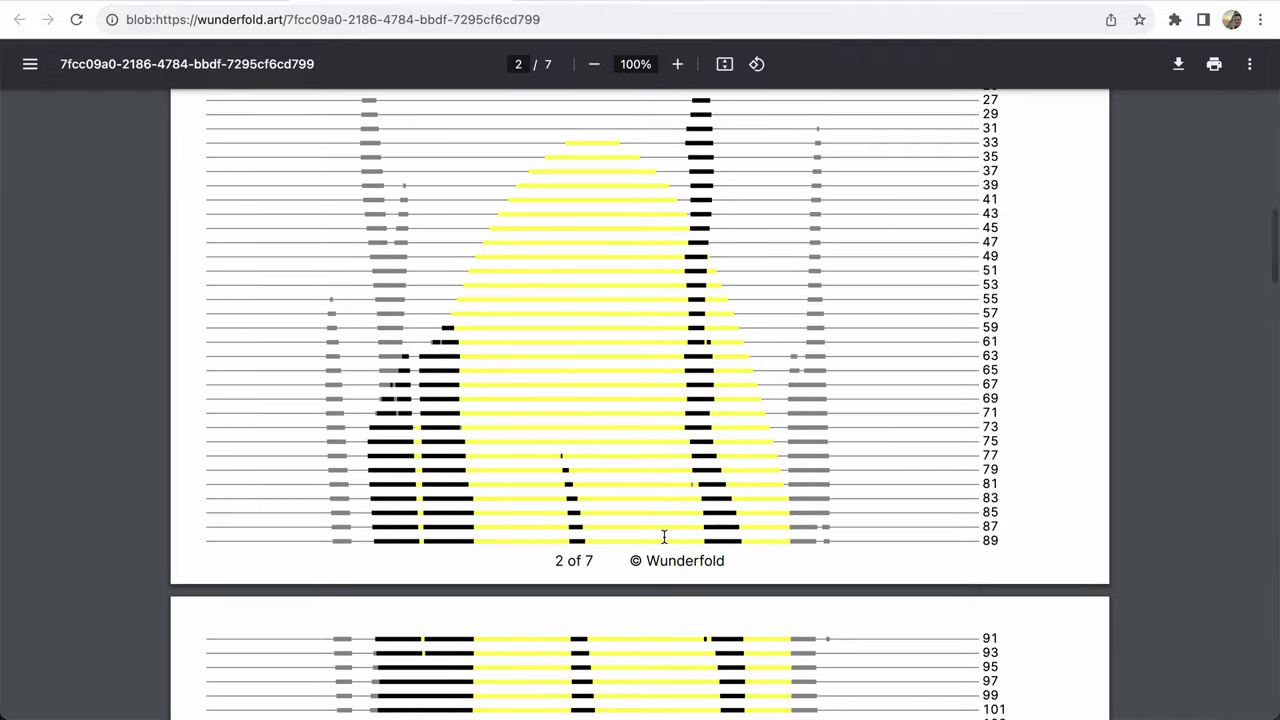